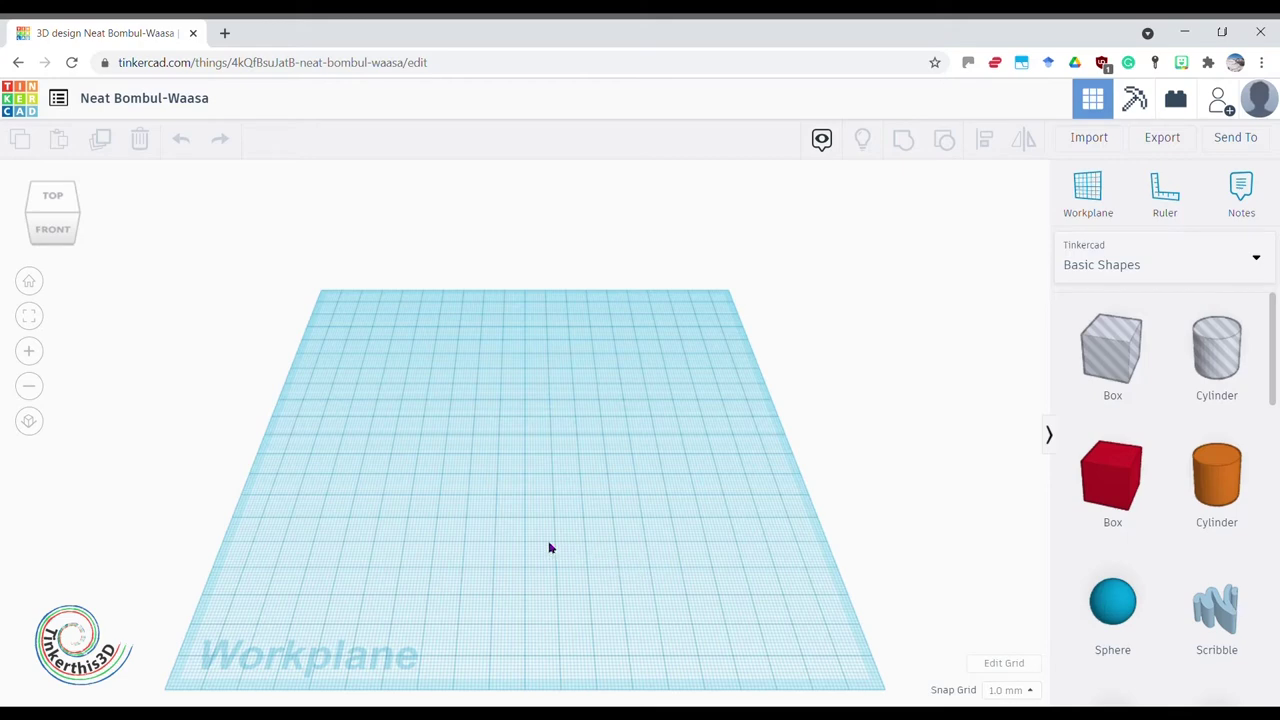
Step: Orbit and zoom the empty workplane through top, side and isometric views, then reset the view
right_drag(549, 548, 583, 531)
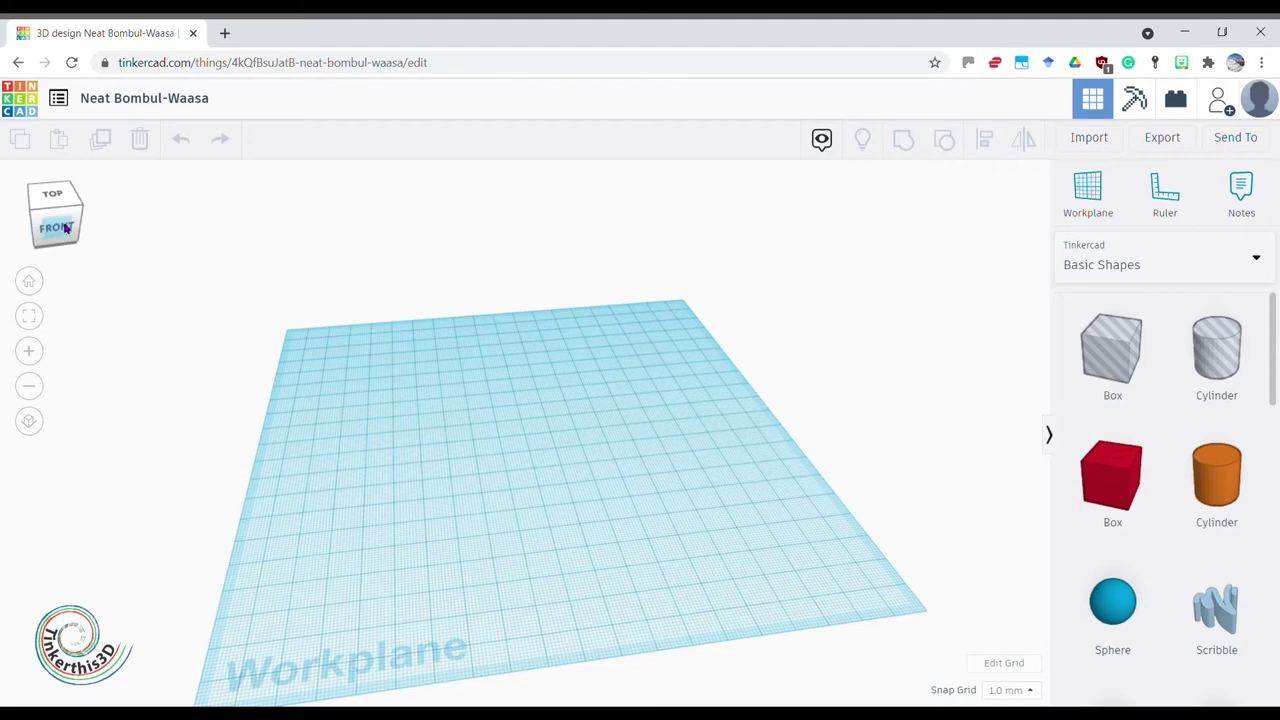
right_drag(361, 517, 146, 276)
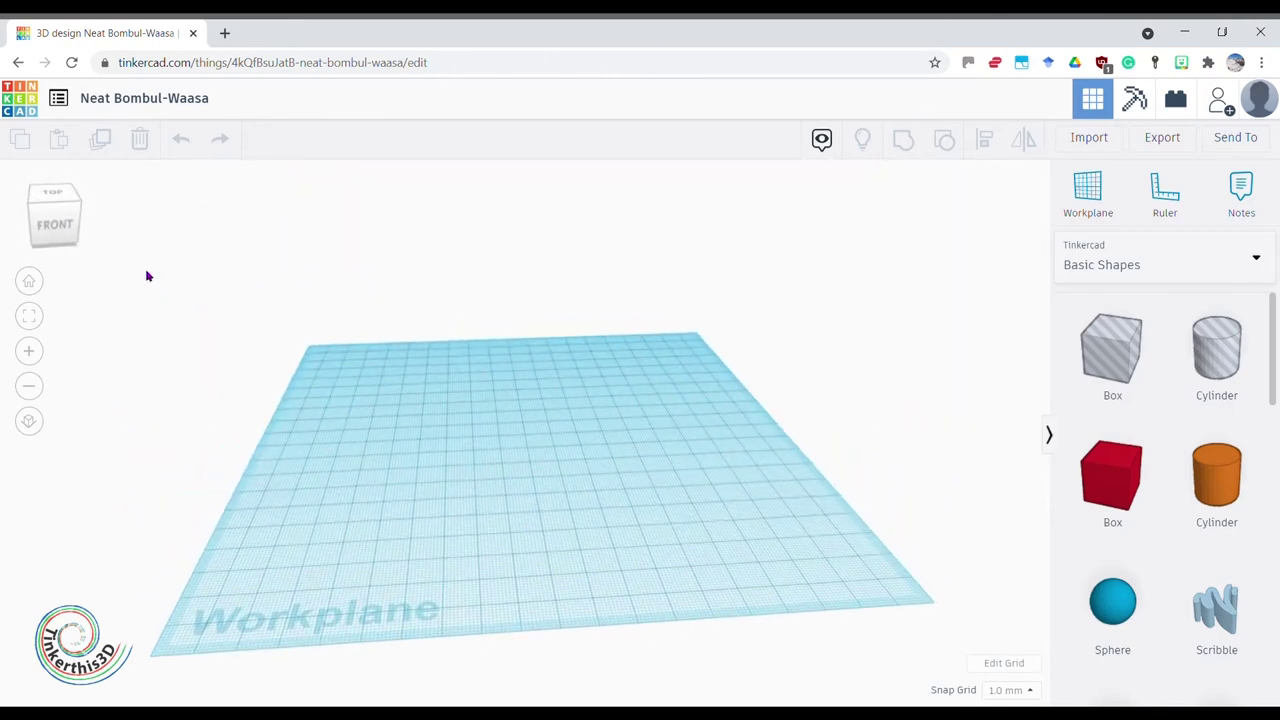
click(57, 207)
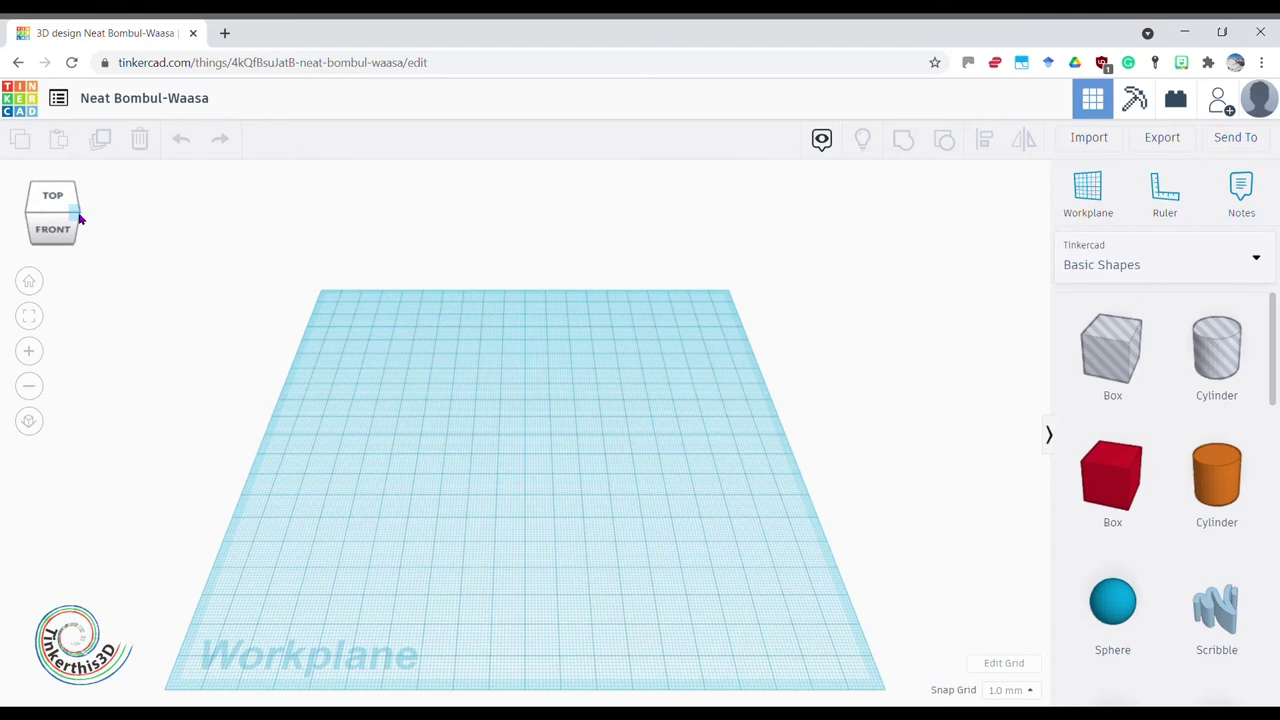
click(80, 218)
click(62, 233)
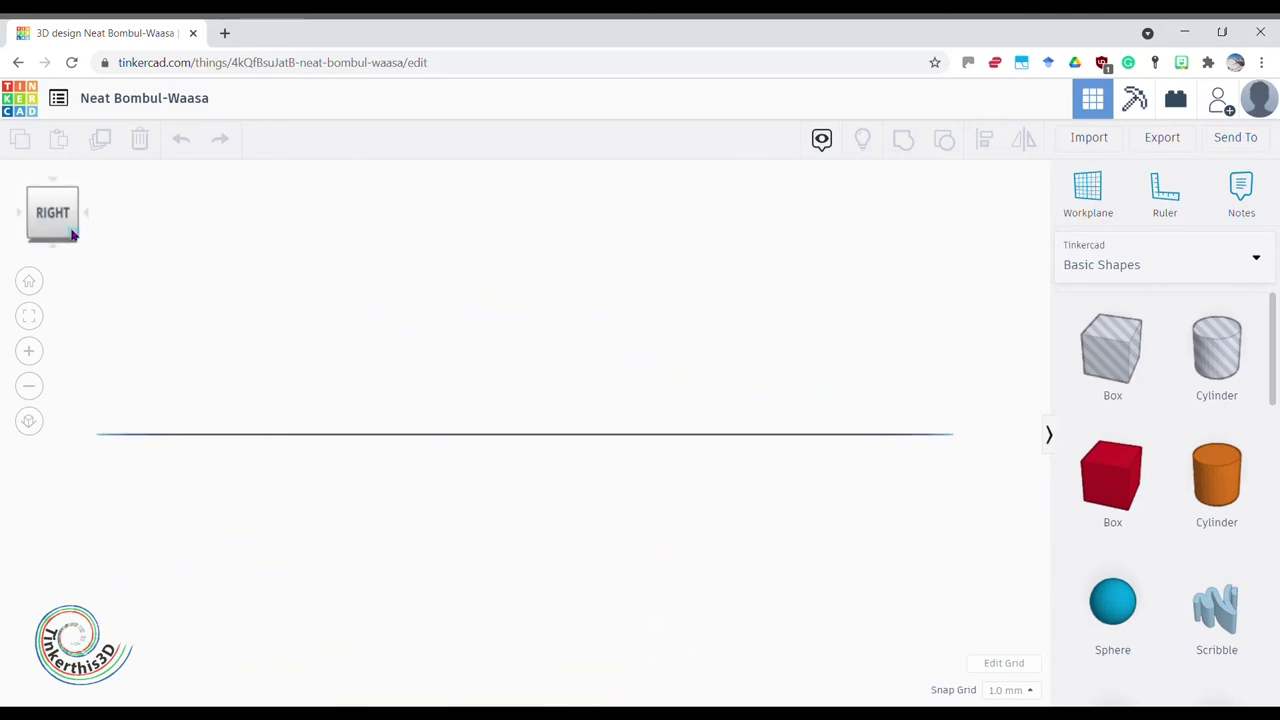
click(49, 195)
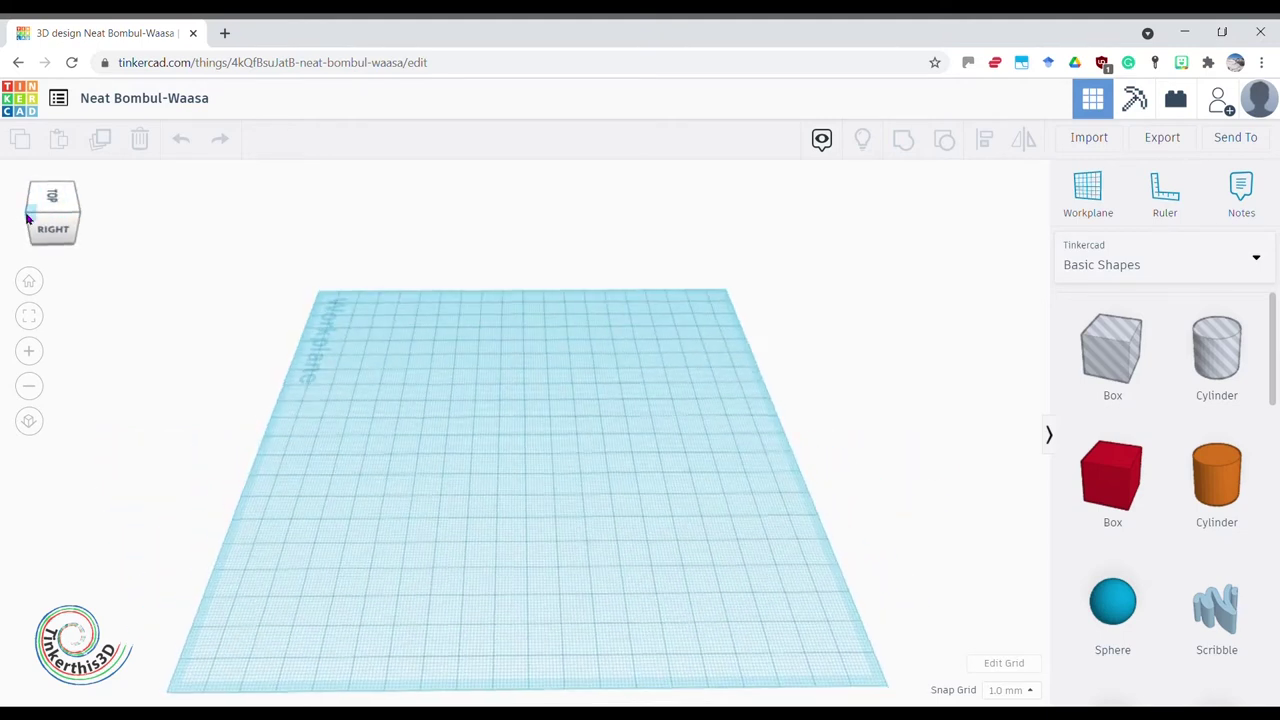
click(27, 217)
click(37, 205)
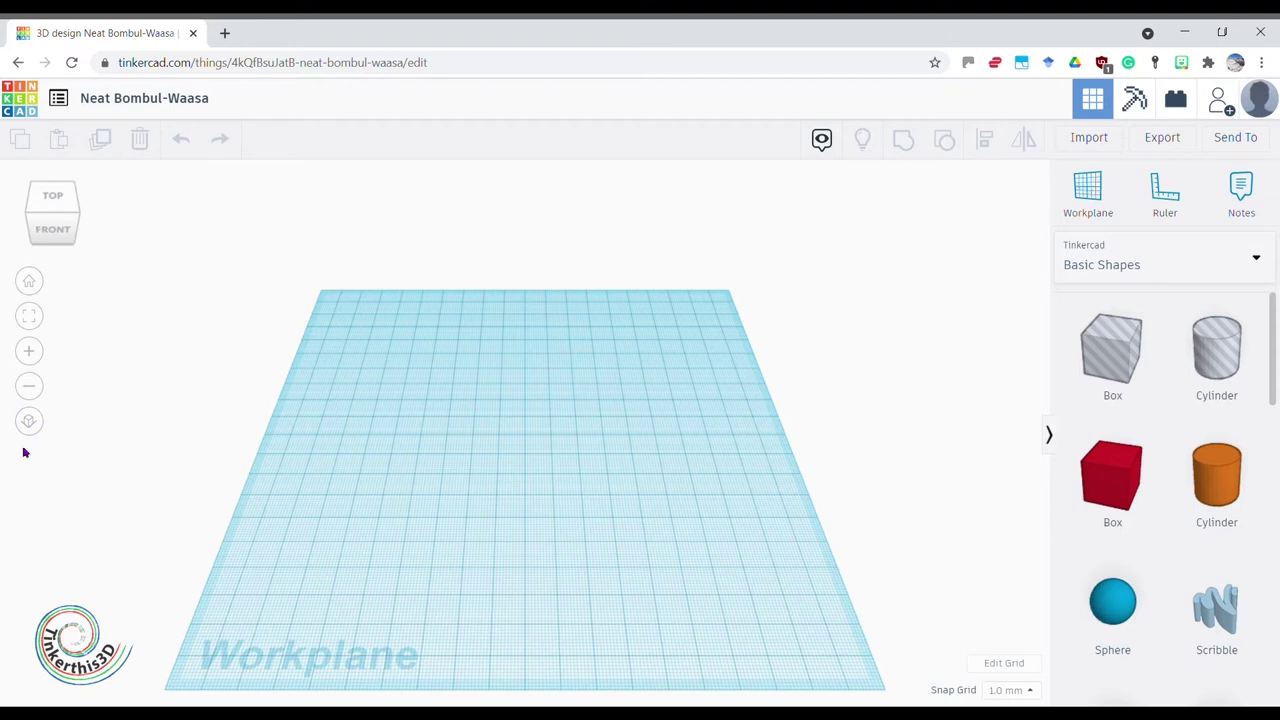
click(34, 389)
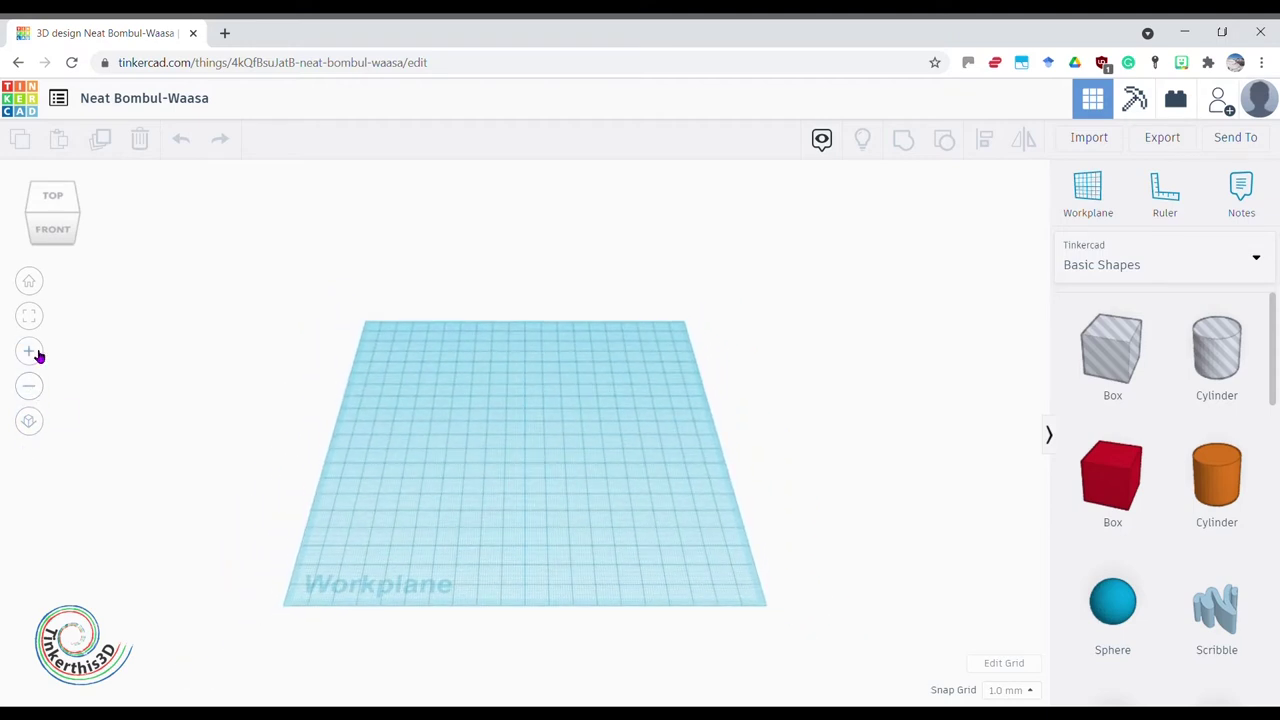
click(36, 355)
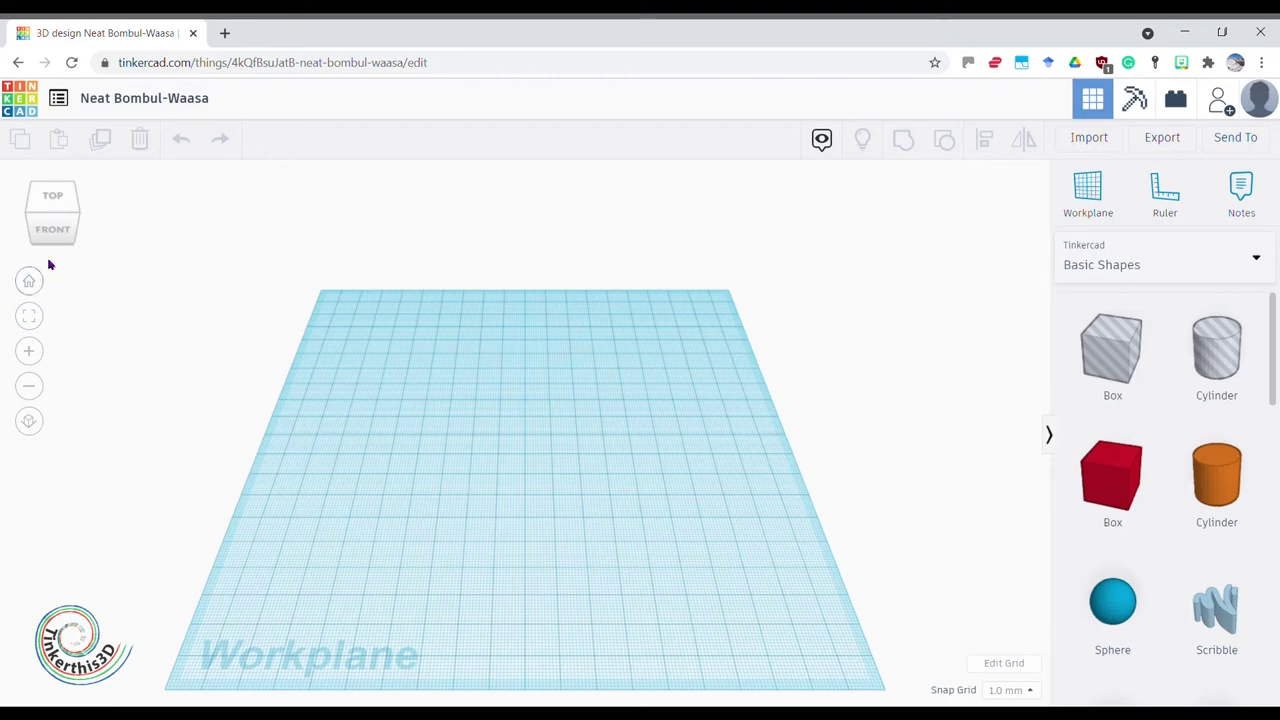
click(74, 227)
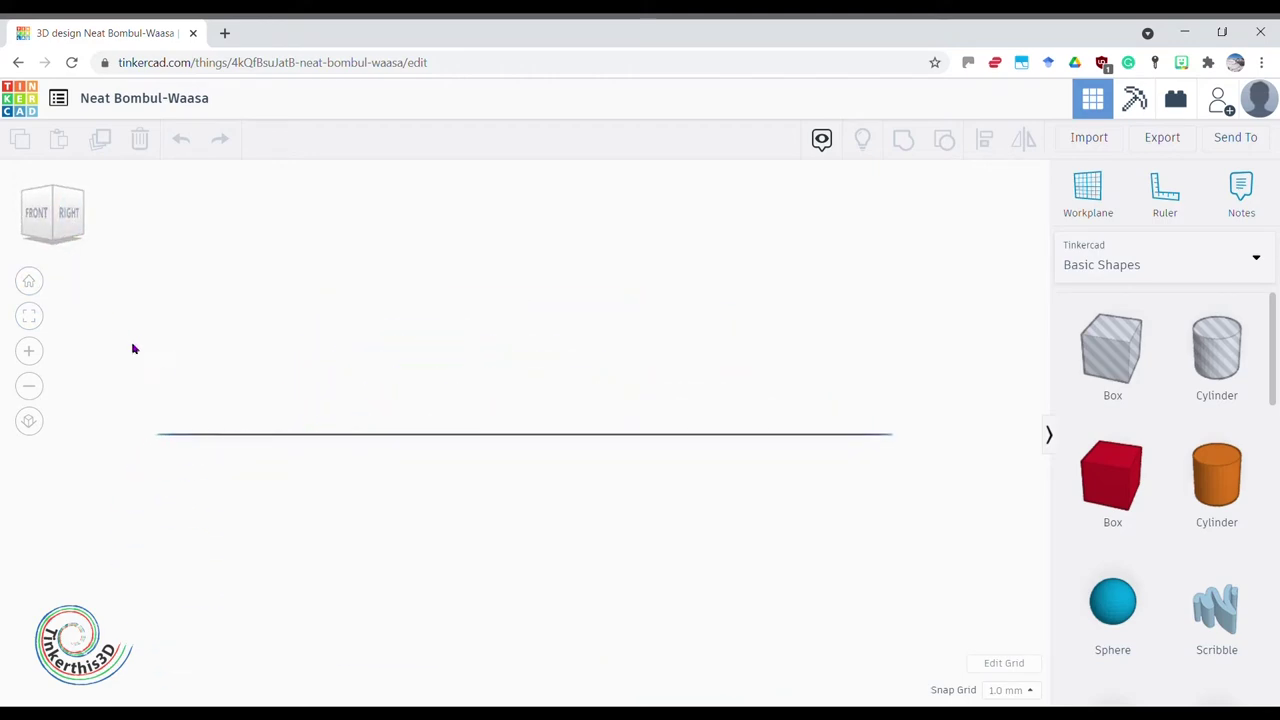
click(29, 282)
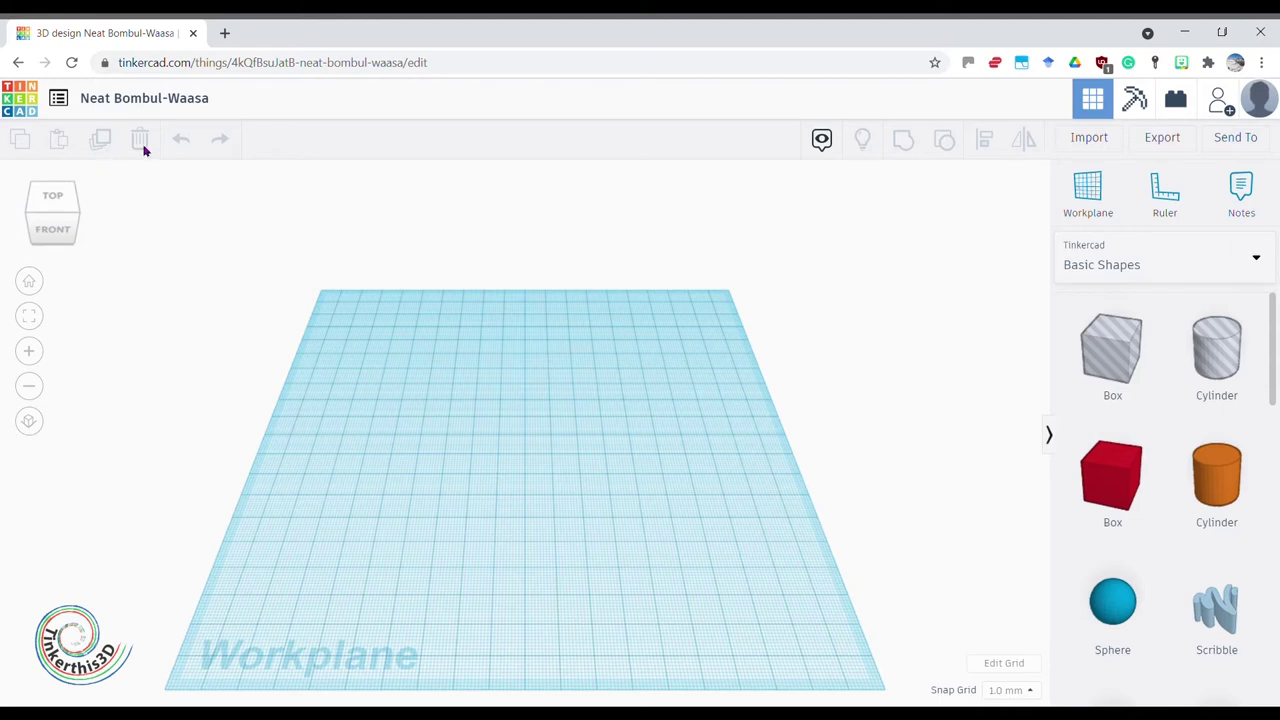
Step: Rename the design to 'House'
click(203, 100)
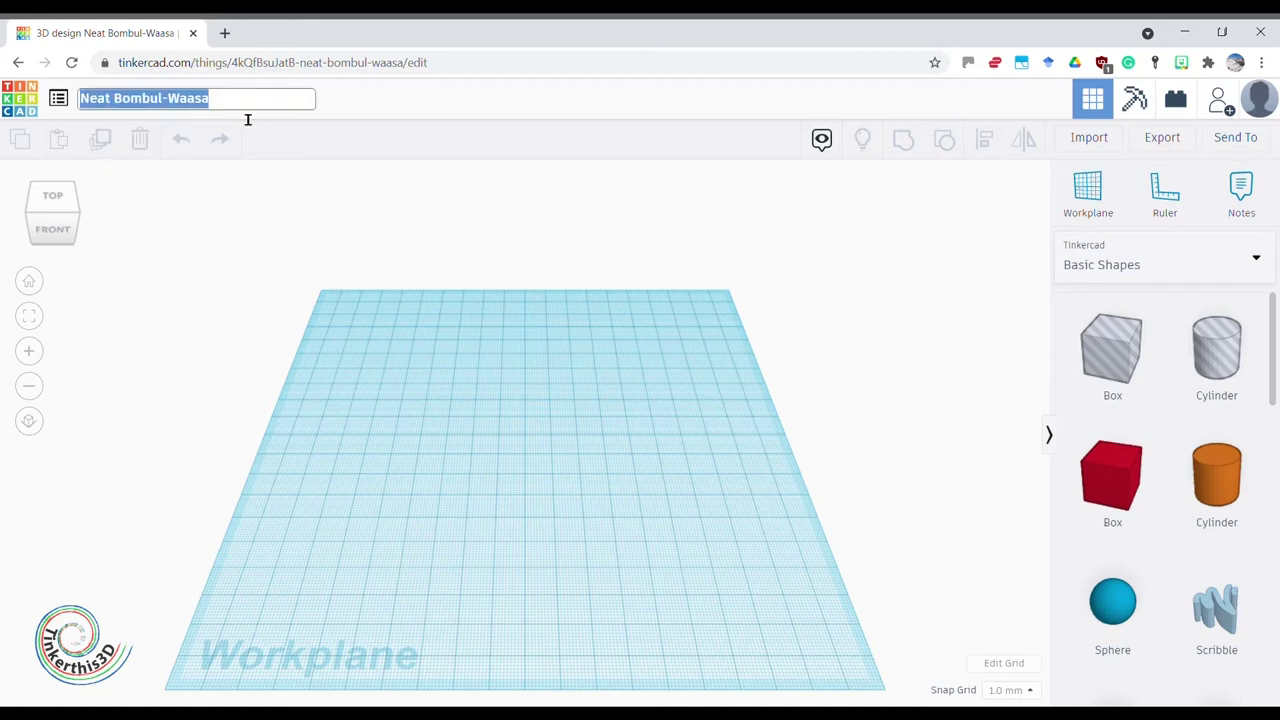
text(House)
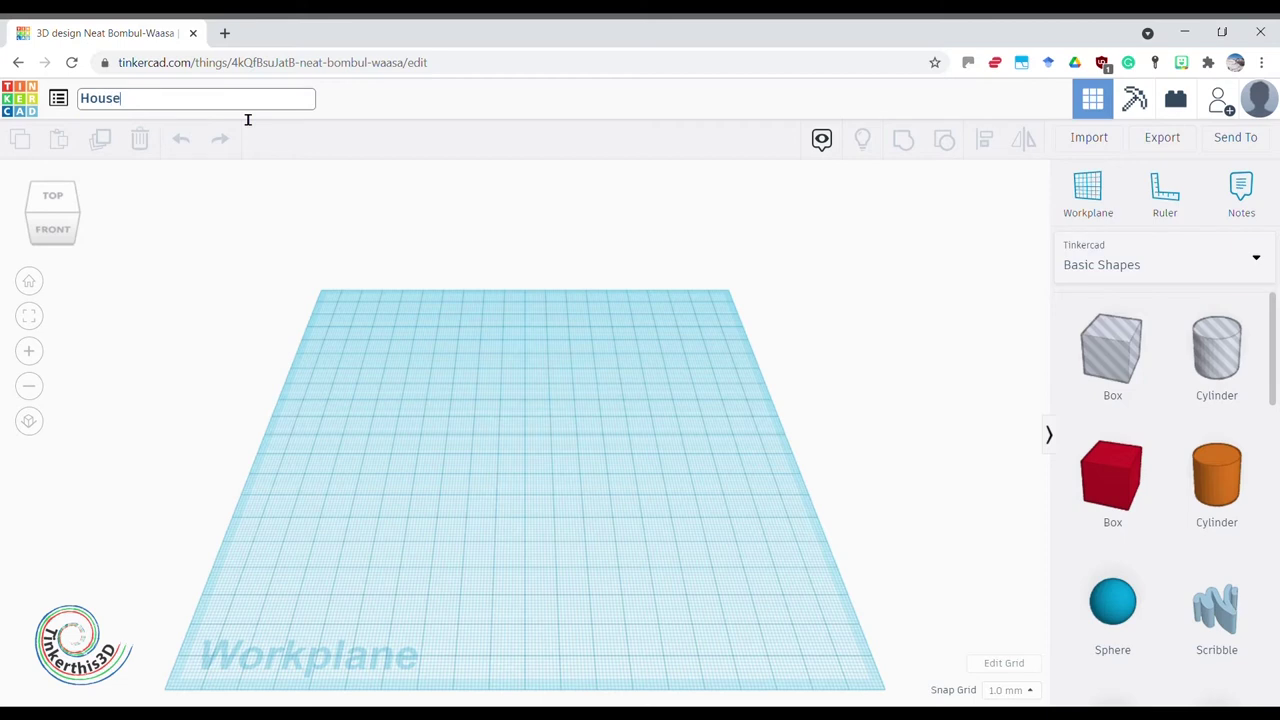
click(236, 243)
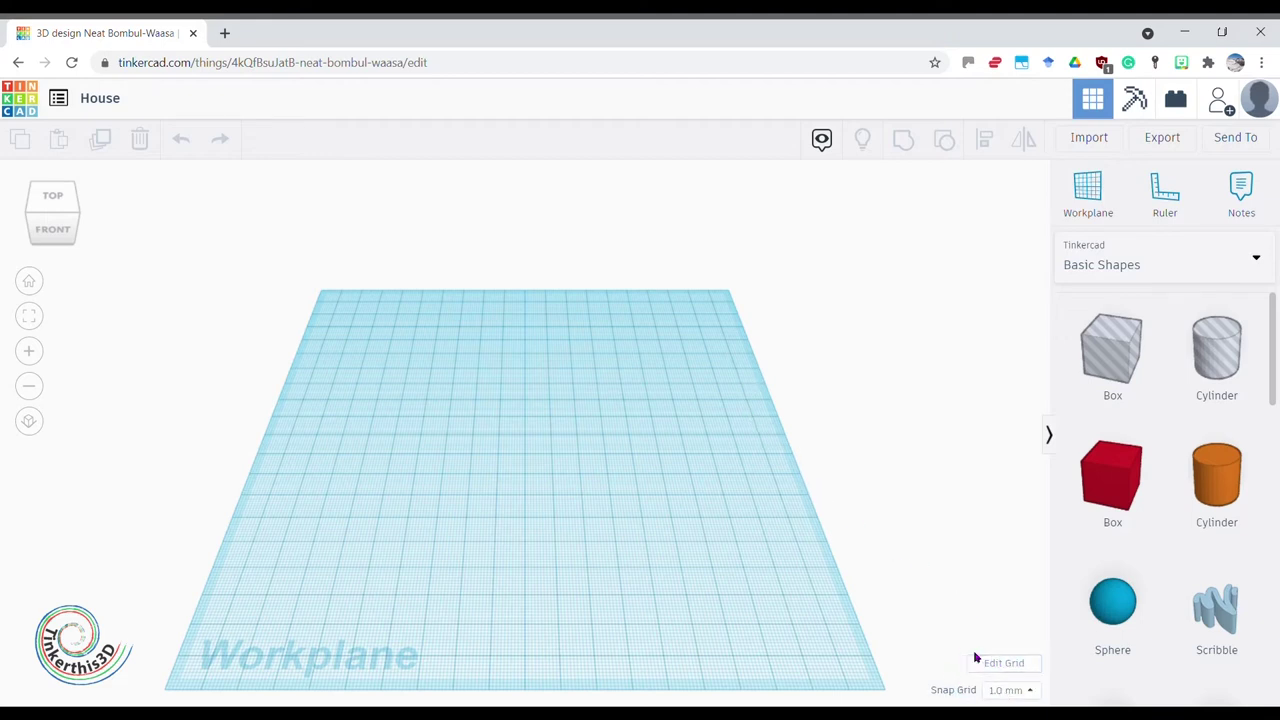
click(1012, 692)
click(1010, 694)
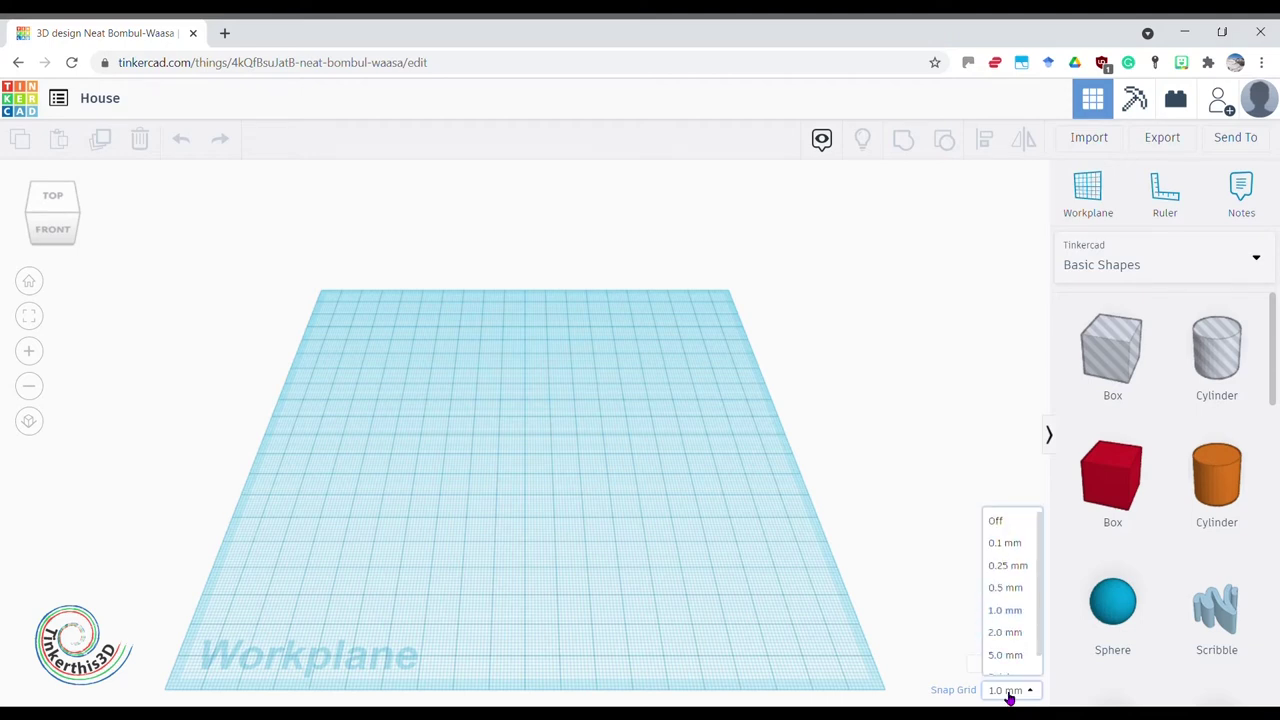
click(1010, 694)
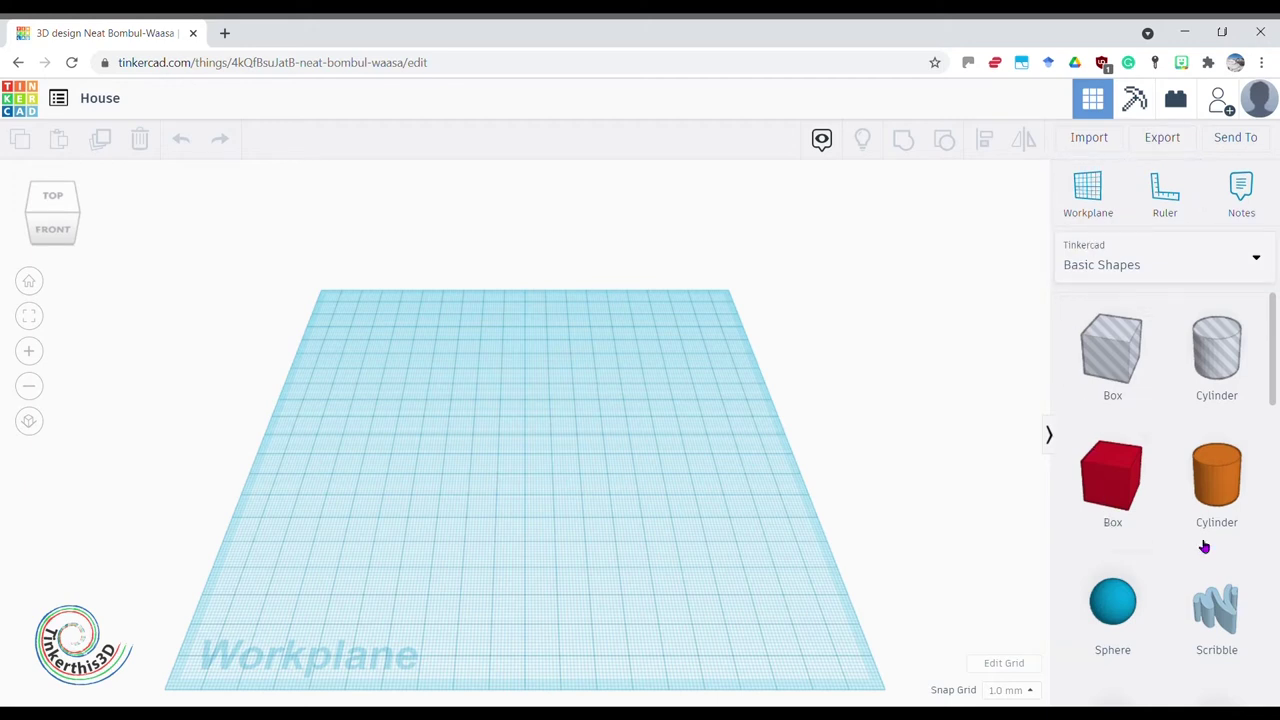
click(1135, 266)
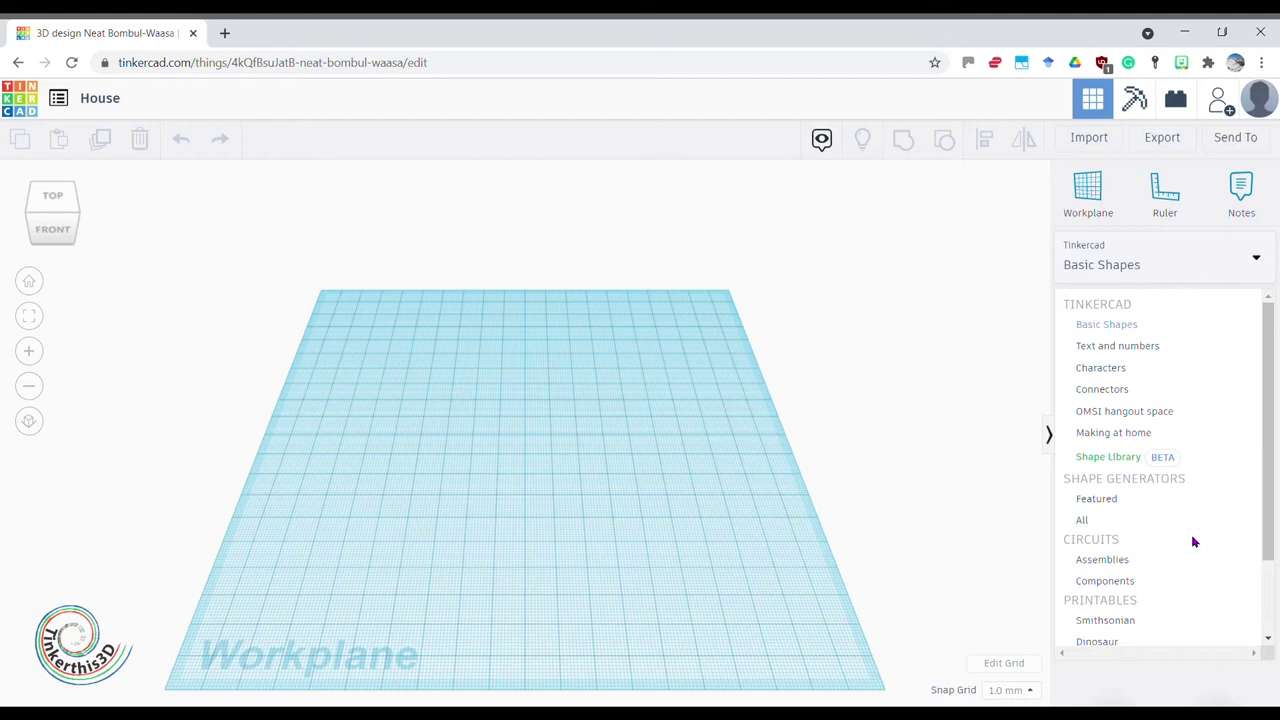
click(1184, 264)
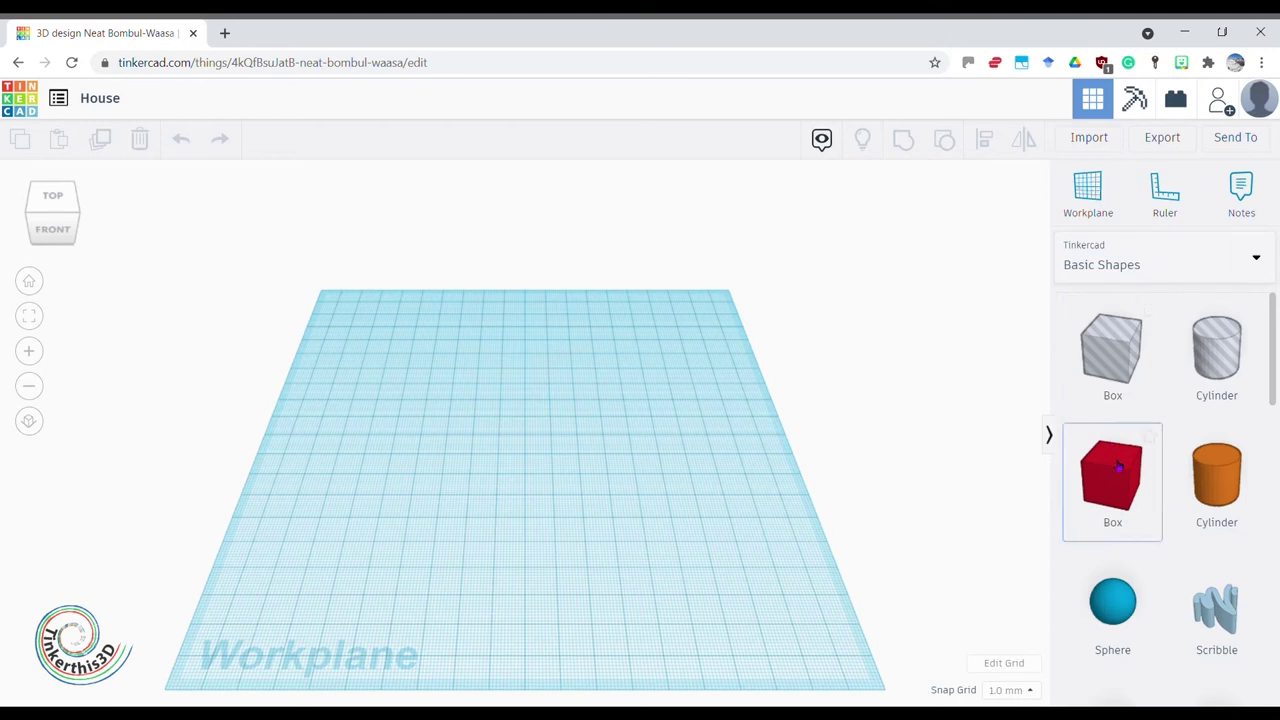
scroll(1163, 523, down, 10)
scroll(1162, 524, down, 2)
scroll(1163, 526, up, 1)
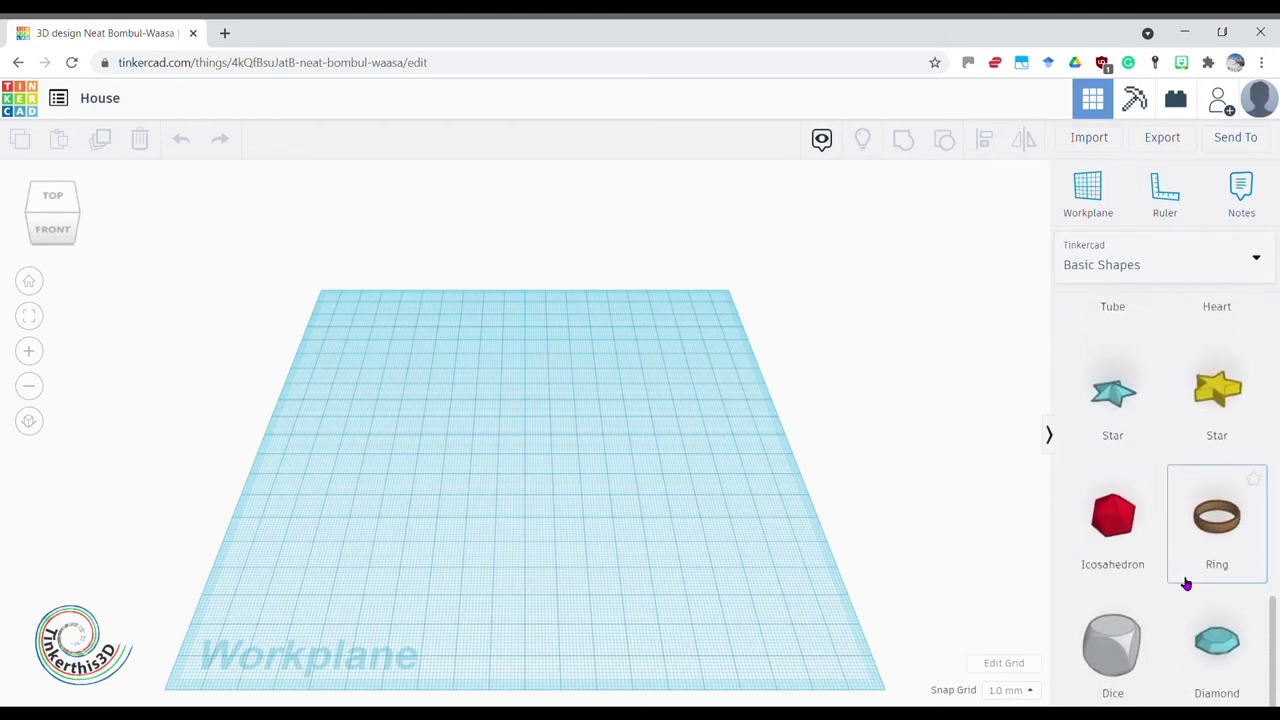
scroll(1186, 584, up, 7)
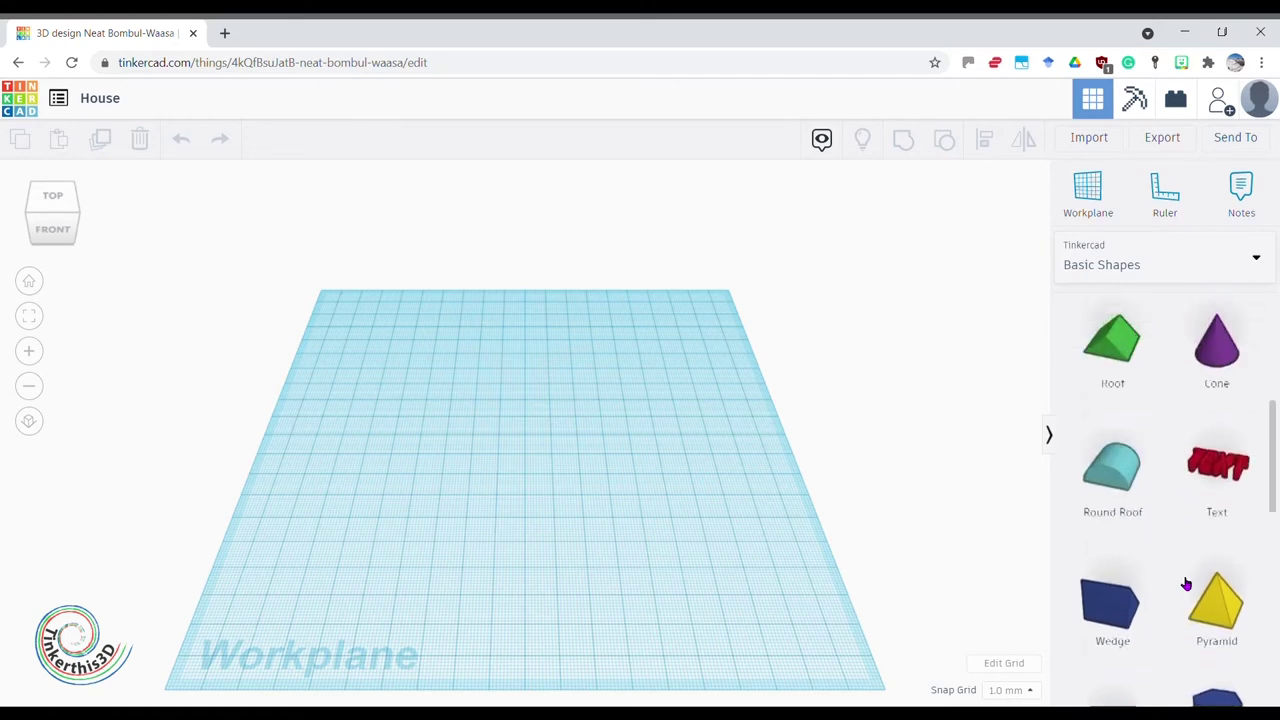
scroll(1186, 584, up, 4)
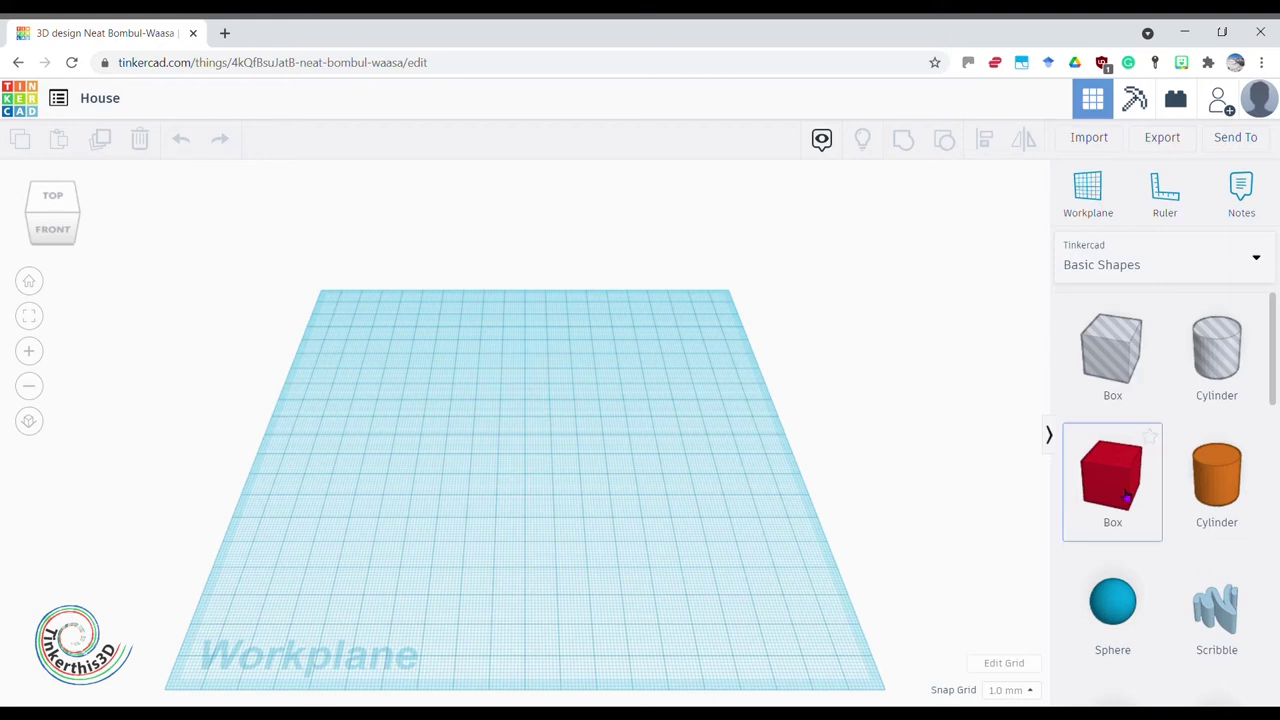
Step: Place a red box and orange cylinder, then a green roof and purple cone in front, and select the roof
drag(1123, 493, 378, 438)
drag(403, 442, 430, 447)
drag(1234, 488, 591, 444)
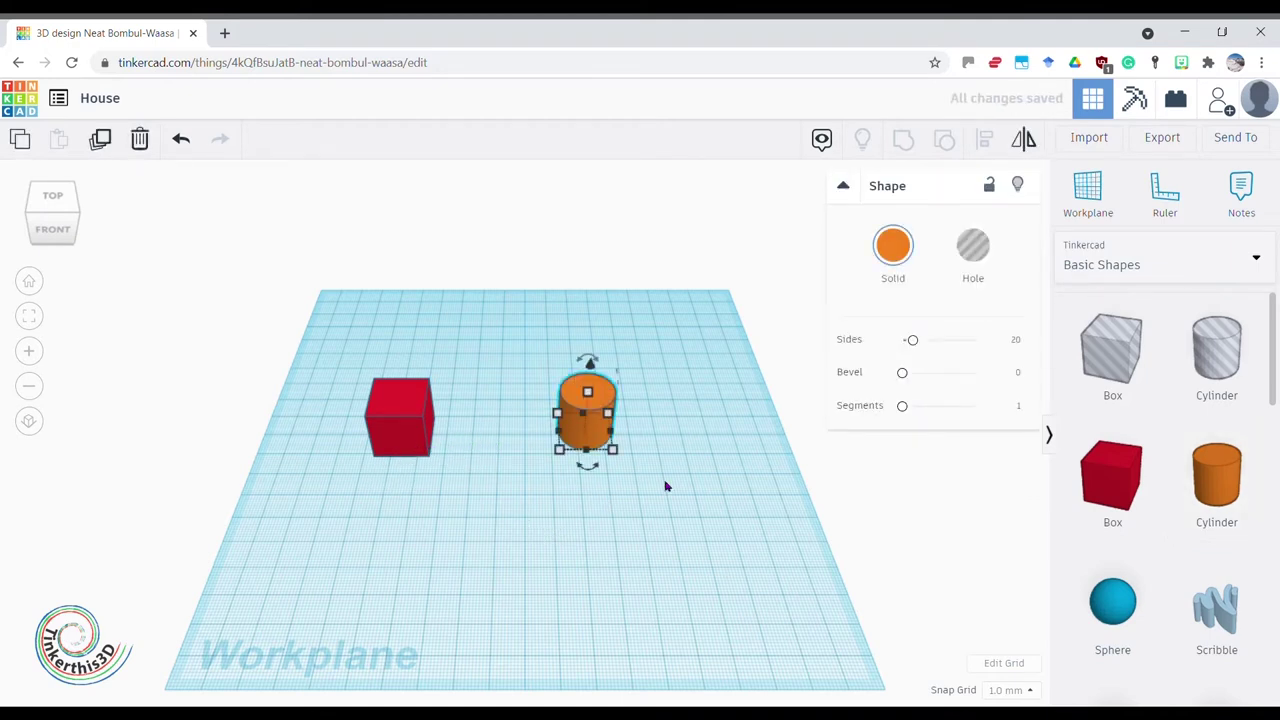
scroll(1136, 520, down, 2)
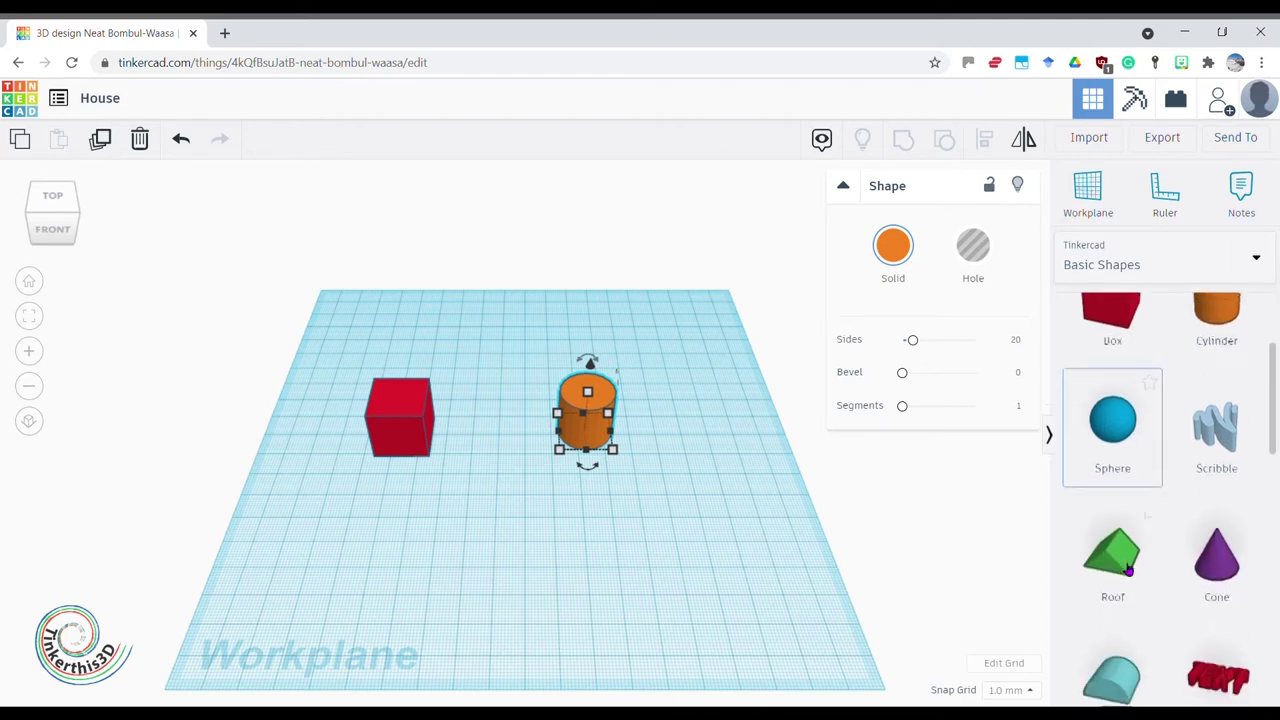
drag(1112, 525, 402, 497)
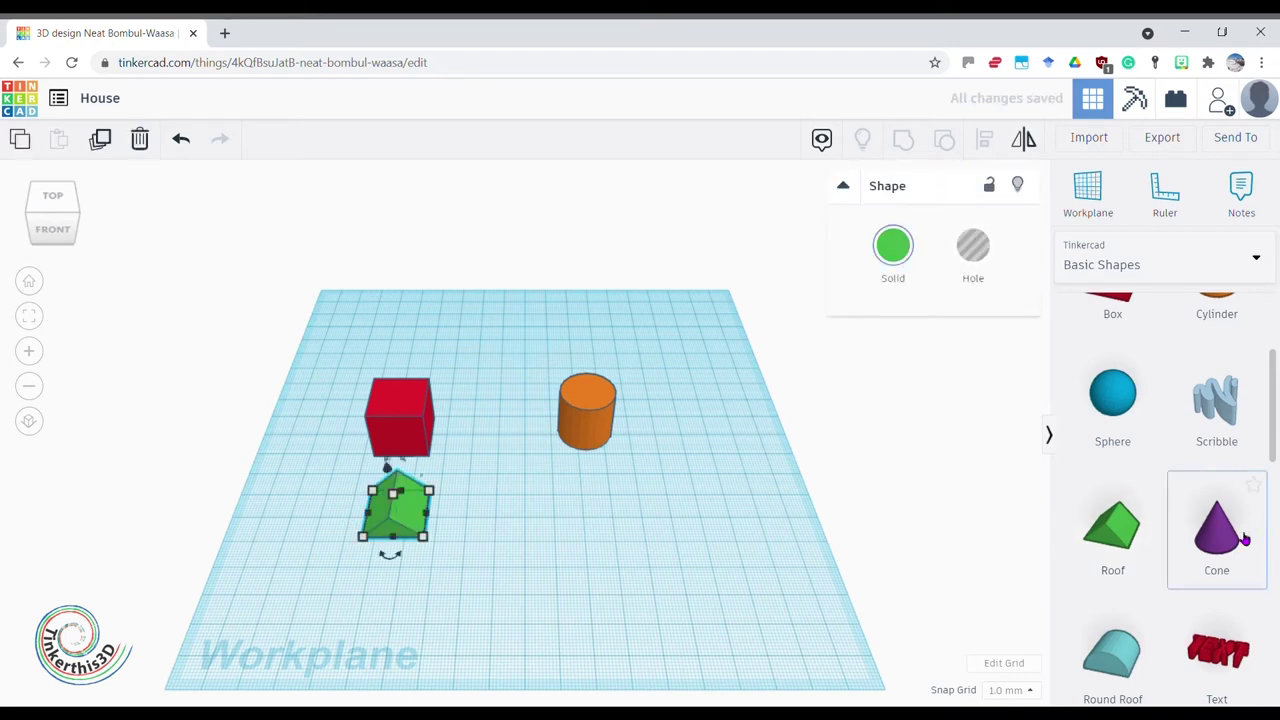
drag(1240, 541, 604, 515)
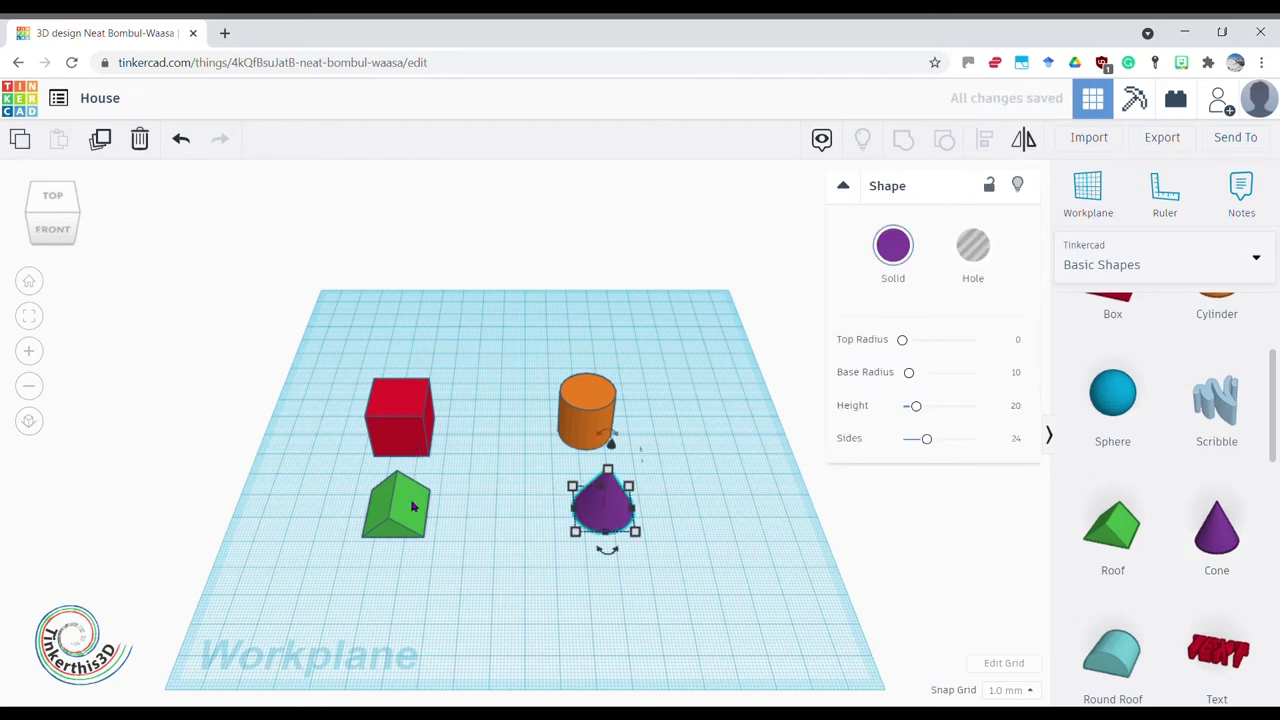
click(413, 507)
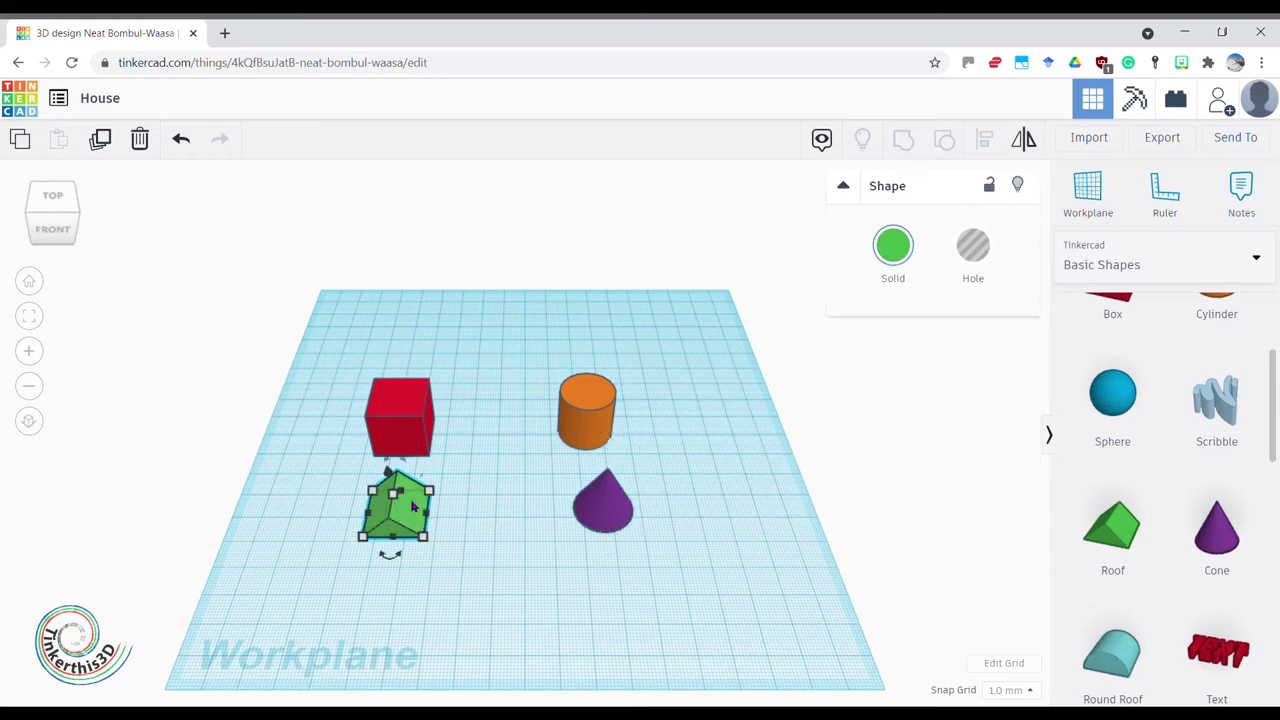
Step: Lift the green roof to 26 and drag it over onto the red box, checking from several angles
right_drag(474, 538, 532, 439)
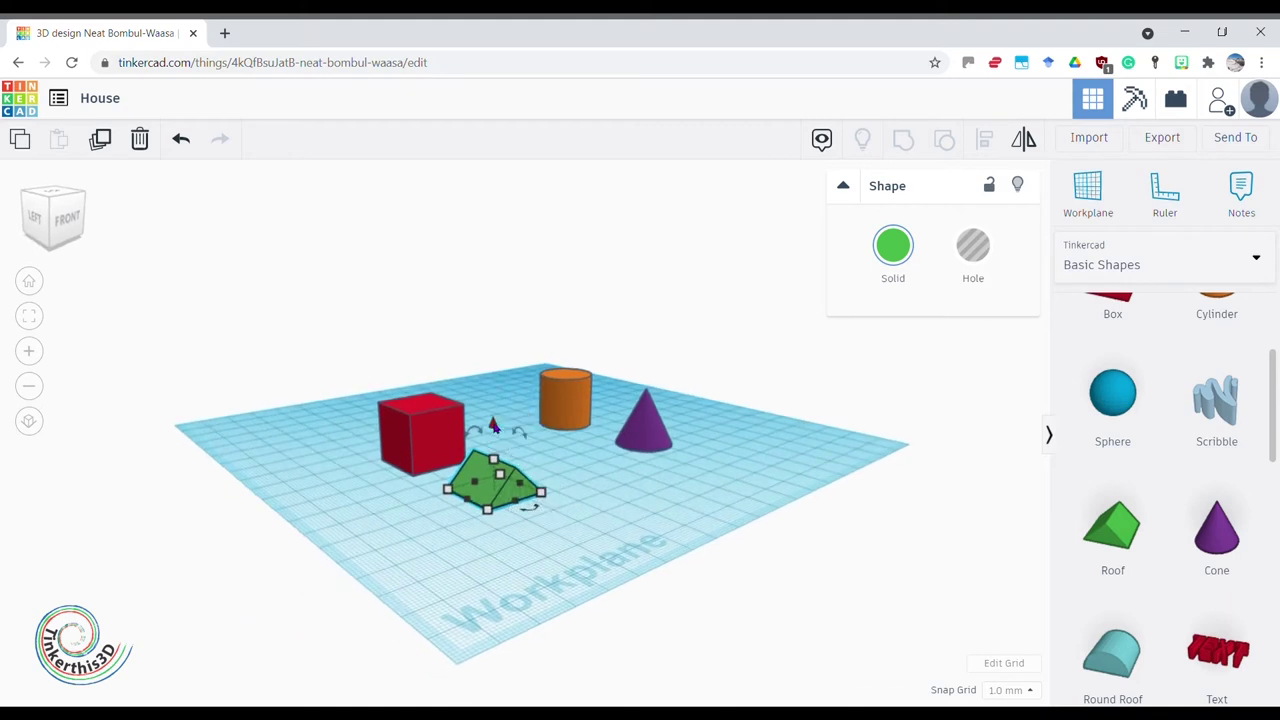
drag(493, 425, 491, 337)
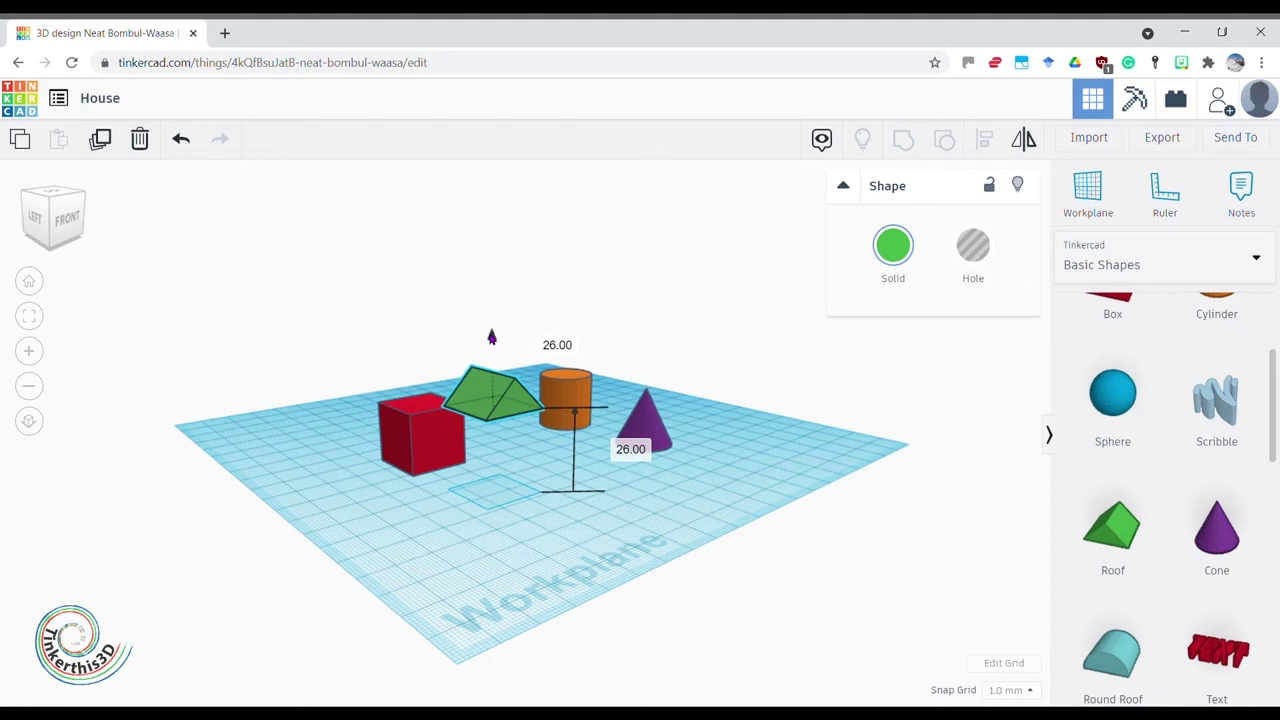
right_drag(465, 493, 462, 526)
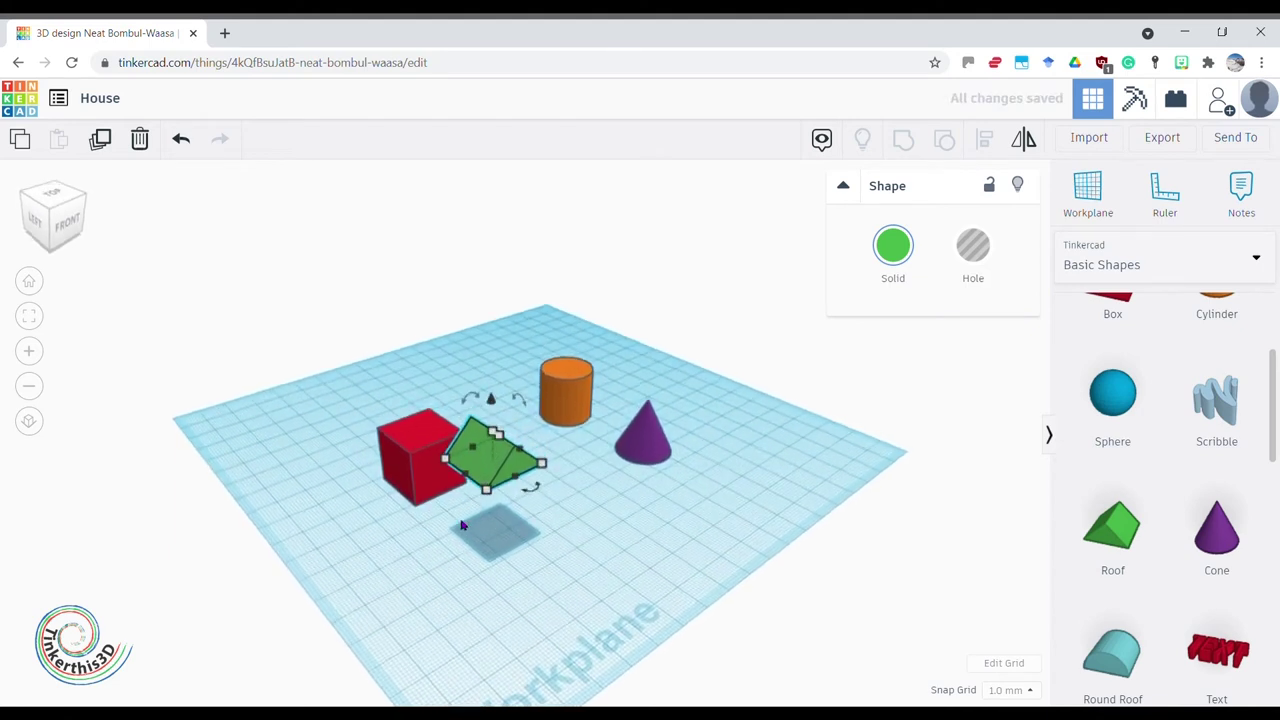
drag(483, 470, 410, 443)
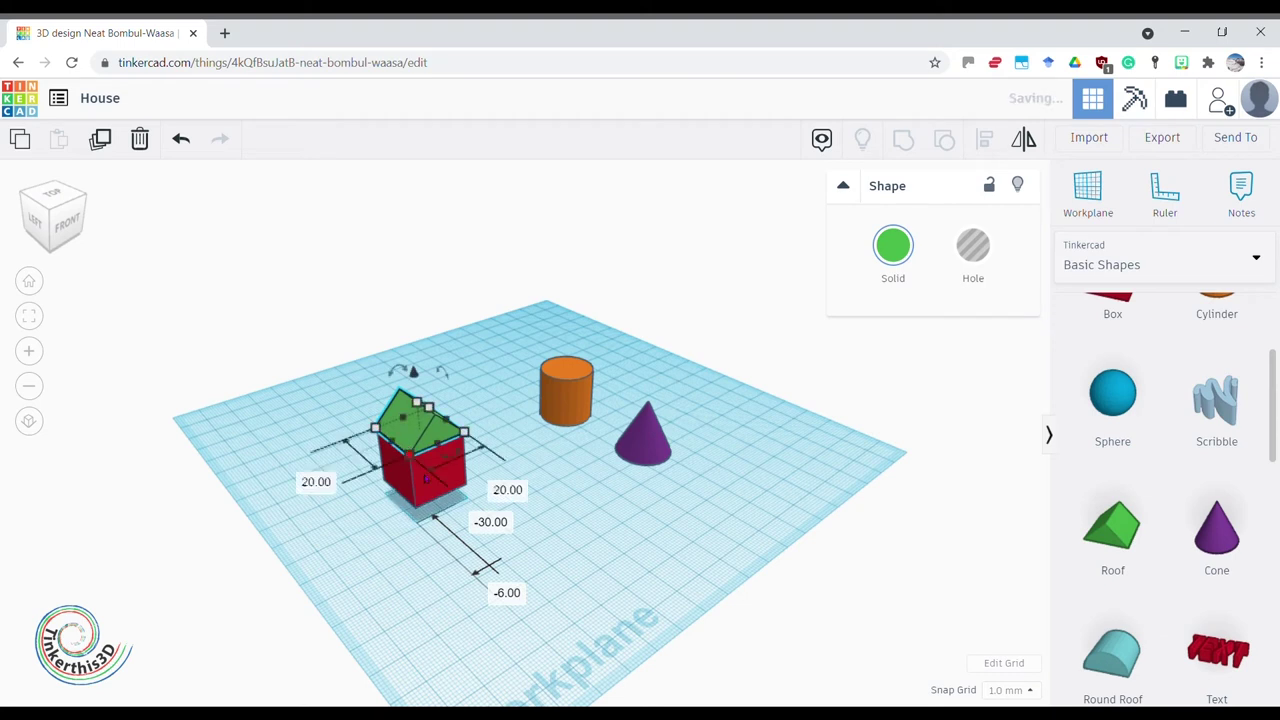
click(426, 580)
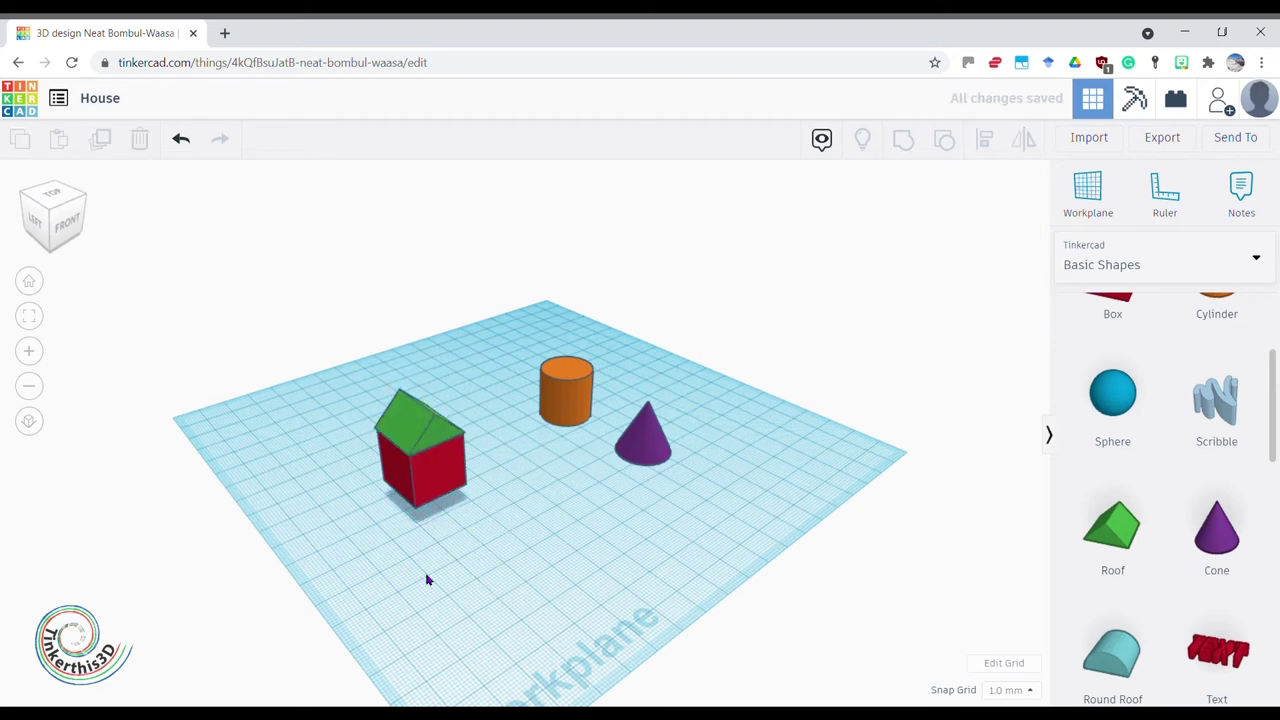
right_drag(401, 561, 737, 544)
drag(674, 421, 630, 413)
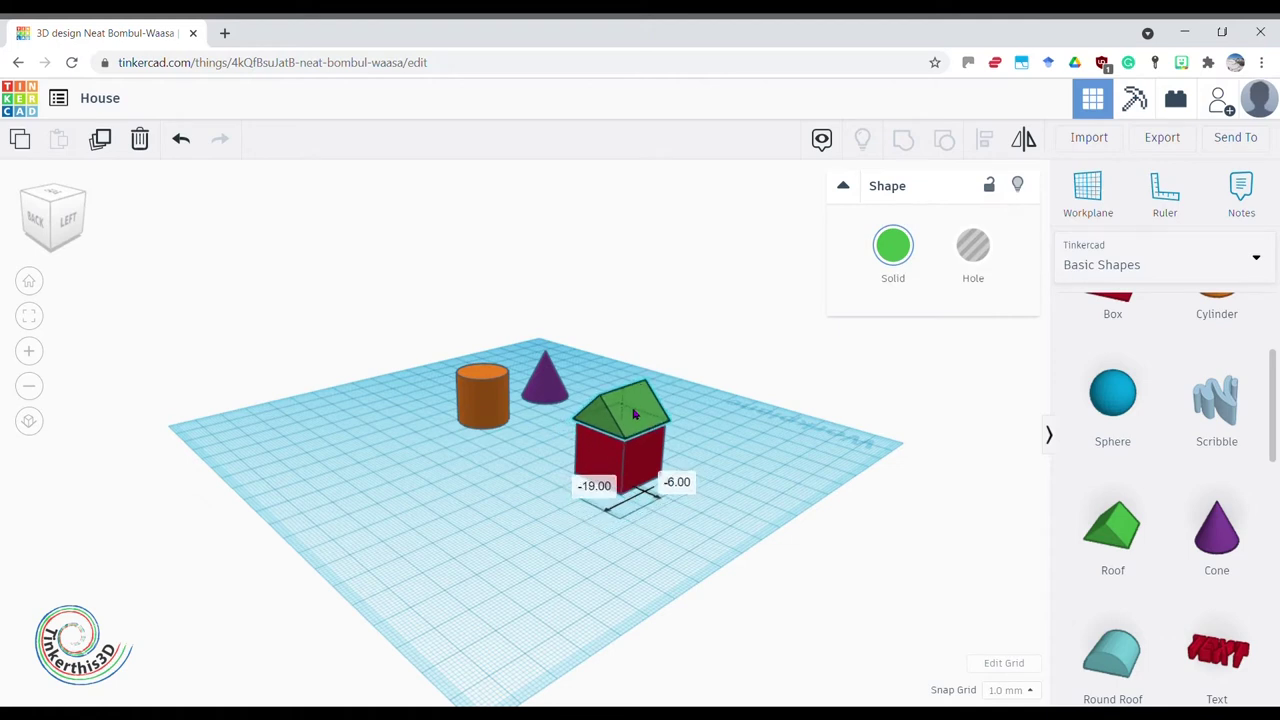
click(608, 549)
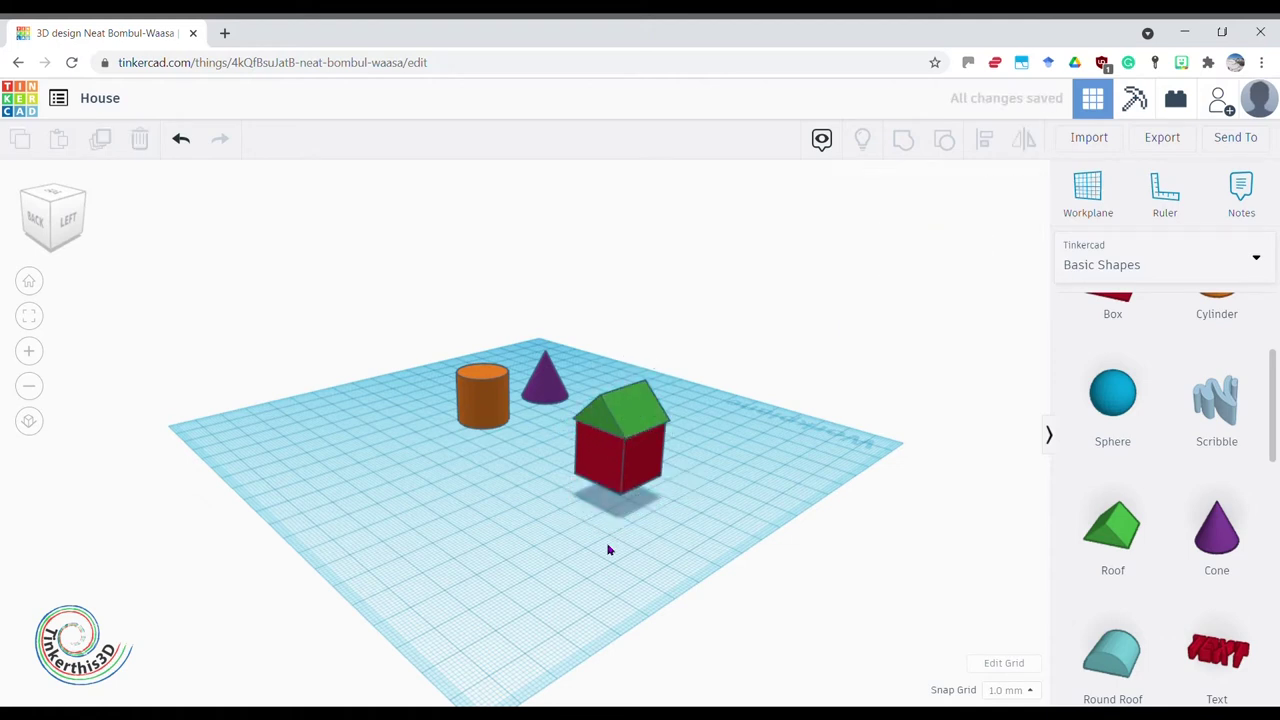
right_drag(707, 540, 866, 573)
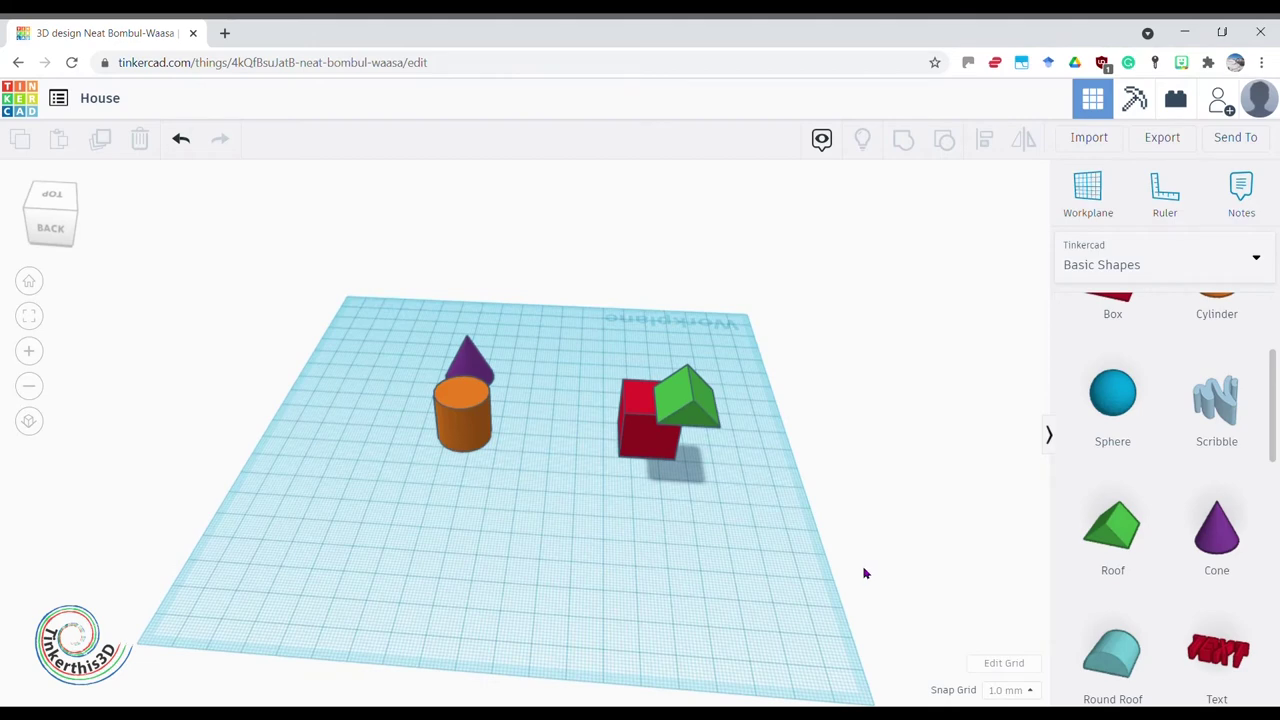
right_drag(857, 481, 474, 500)
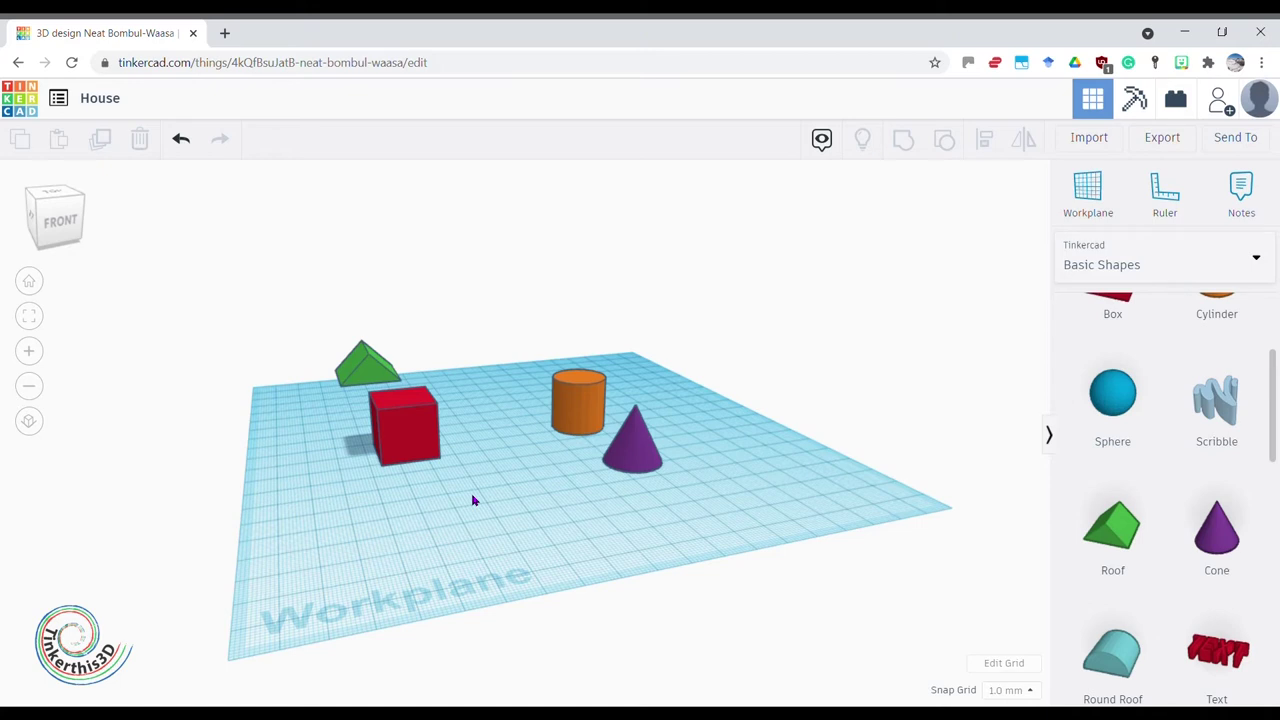
Step: Set the green roof's elevation to 20 mm so it sits level with the box top
click(404, 430)
right_drag(458, 496, 465, 540)
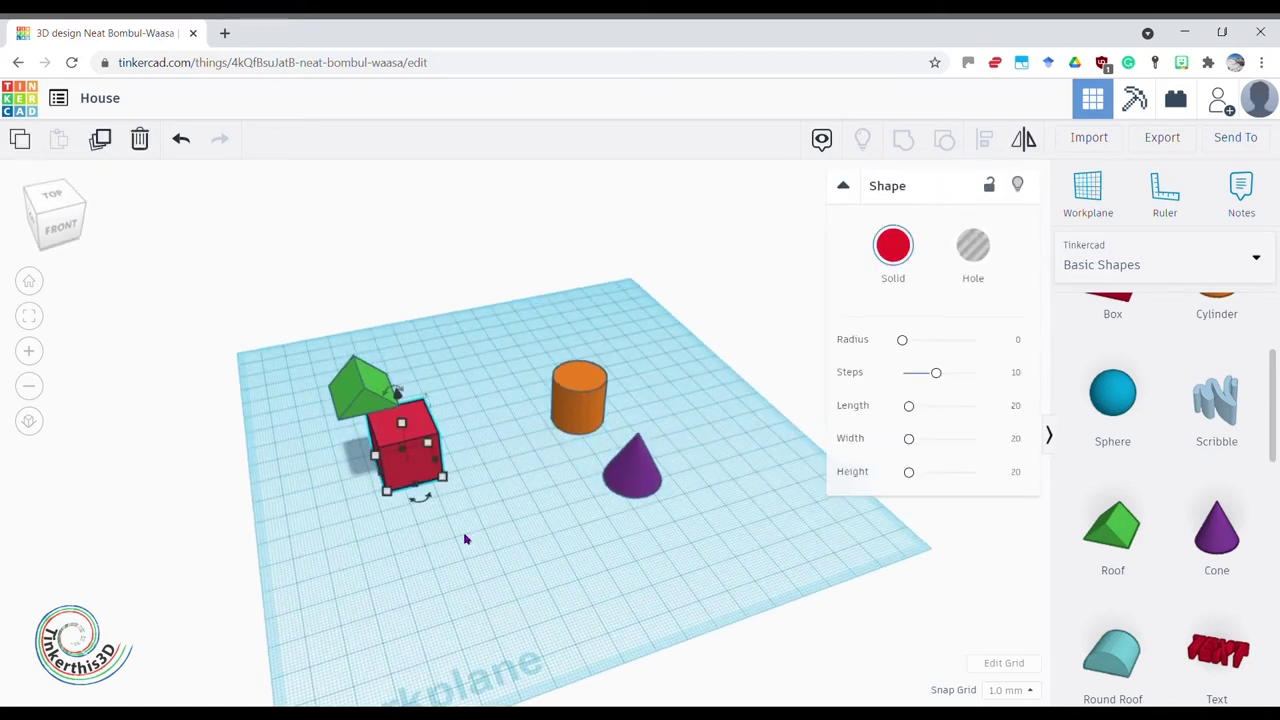
mouse_move(446, 480)
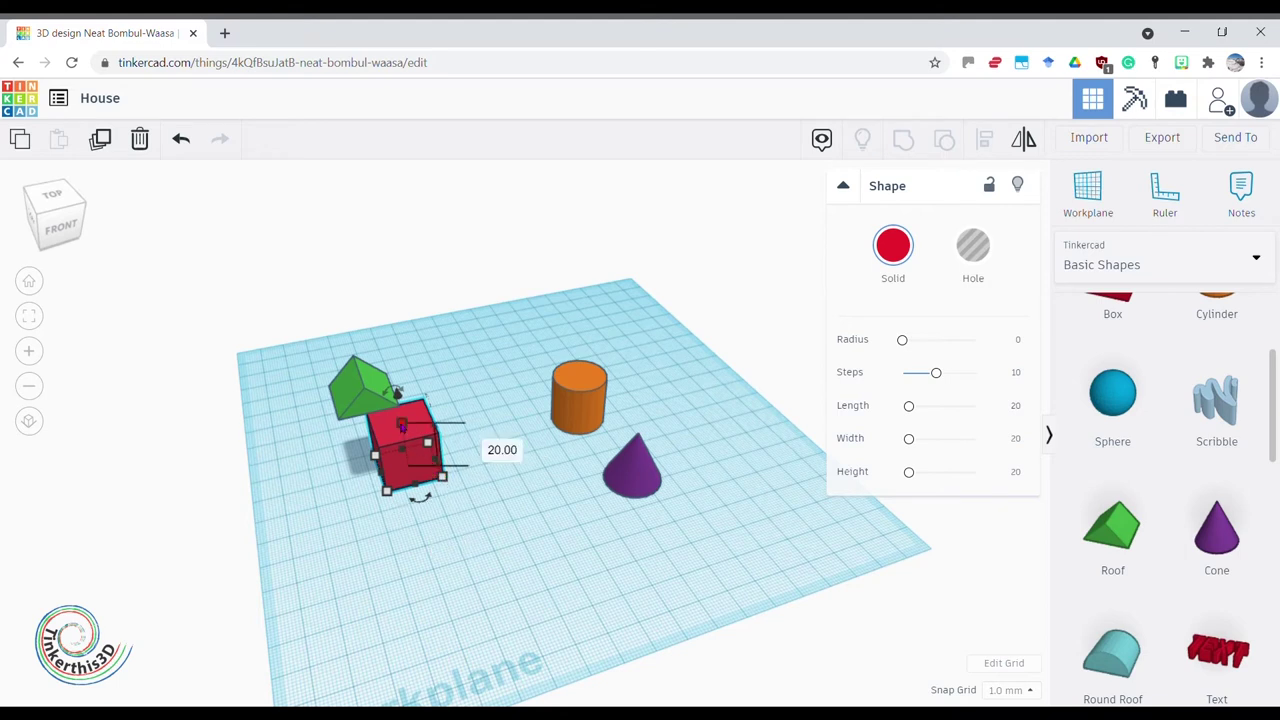
right_drag(429, 549, 391, 414)
click(368, 362)
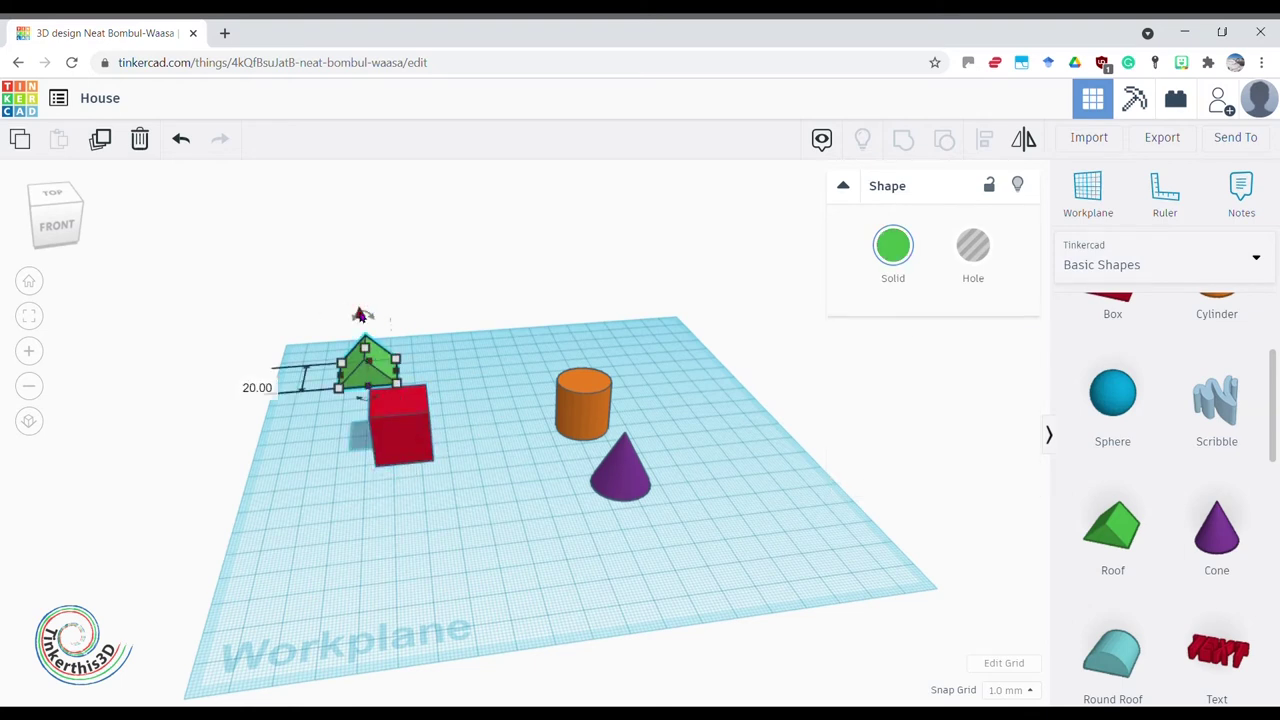
mouse_move(360, 314)
mouse_down()
mouse_move(354, 271)
mouse_move(358, 293)
mouse_up()
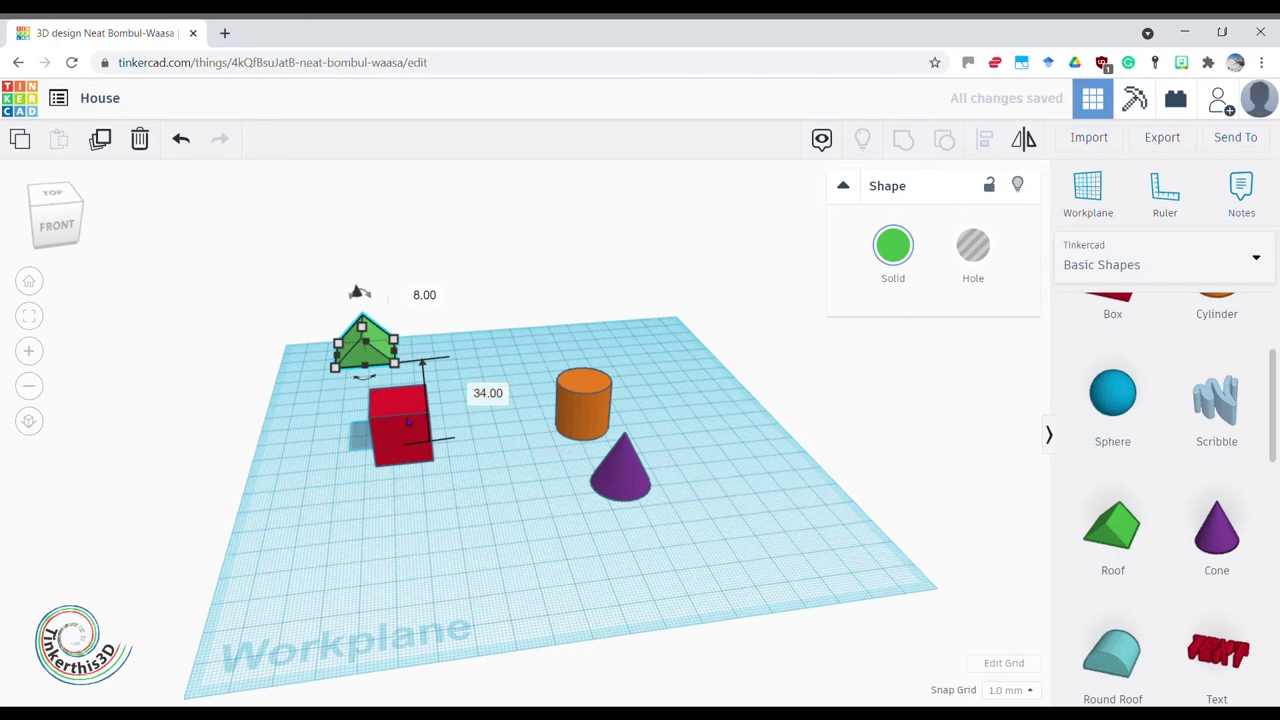
click(478, 395)
key(End)
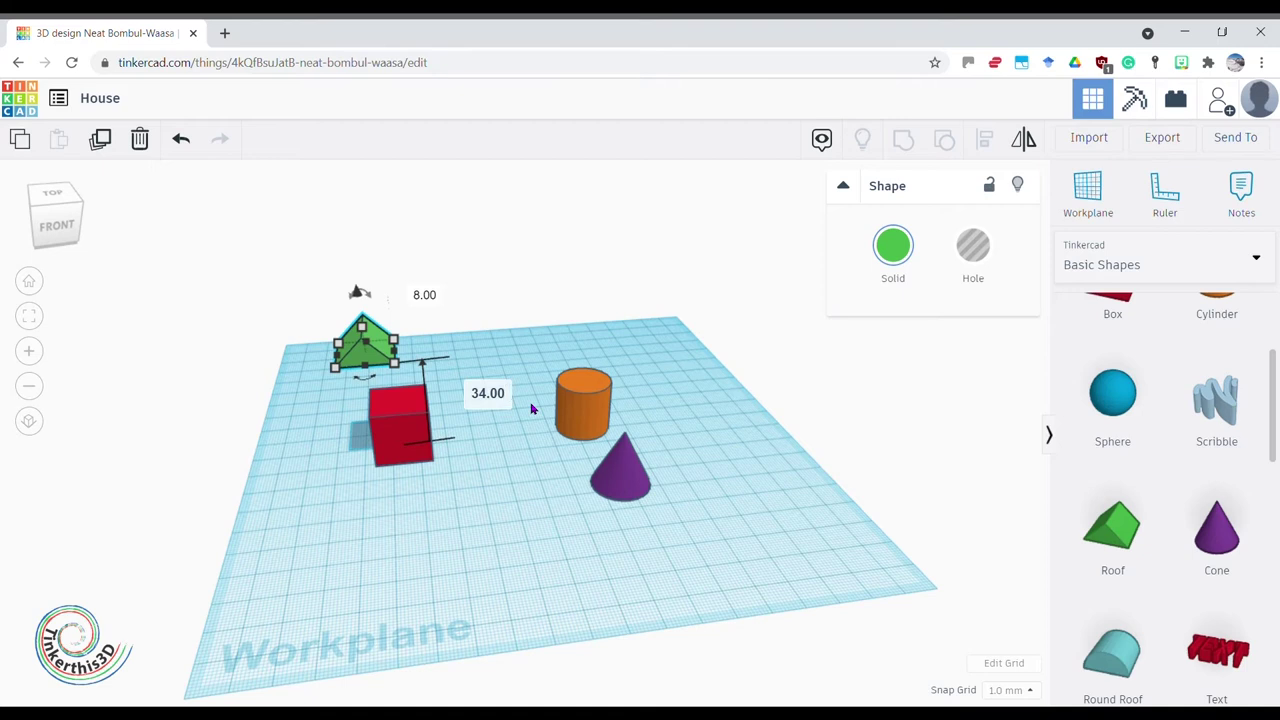
key(BackSpace)
key(BackSpace)
key(BackSpace)
key(BackSpace)
key(BackSpace)
text(20)
key(Return)
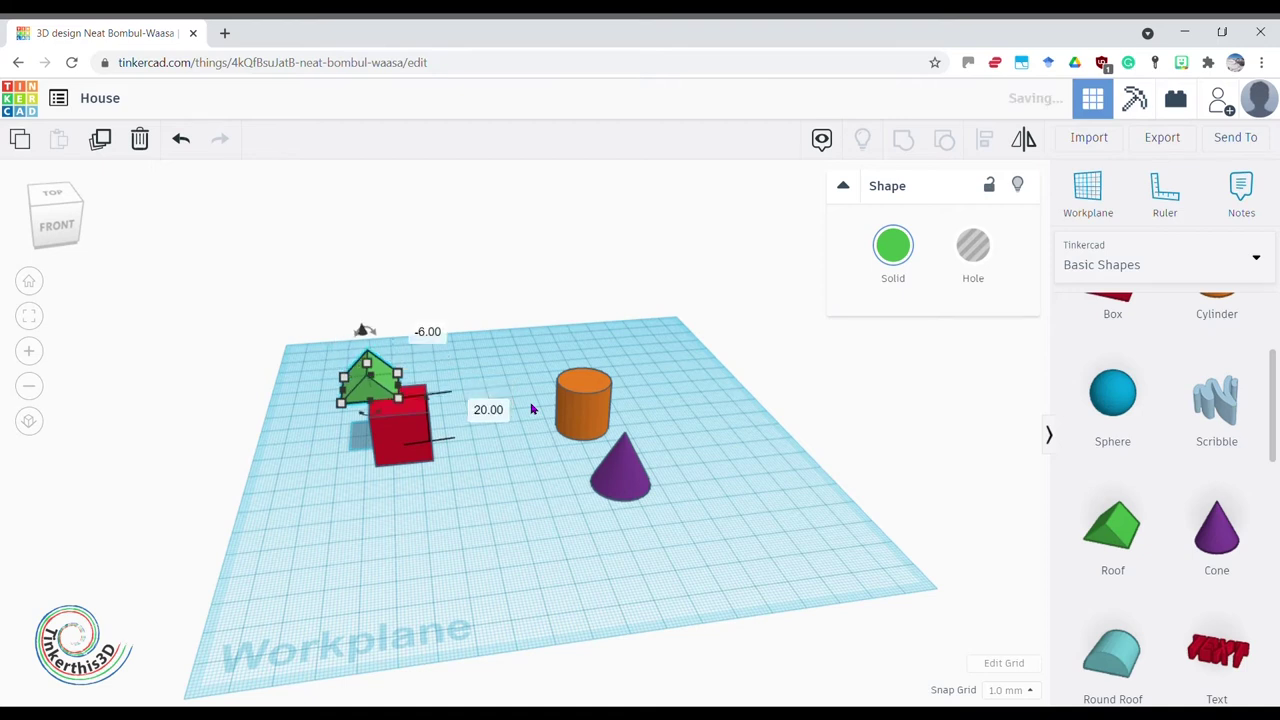
right_drag(431, 543, 451, 580)
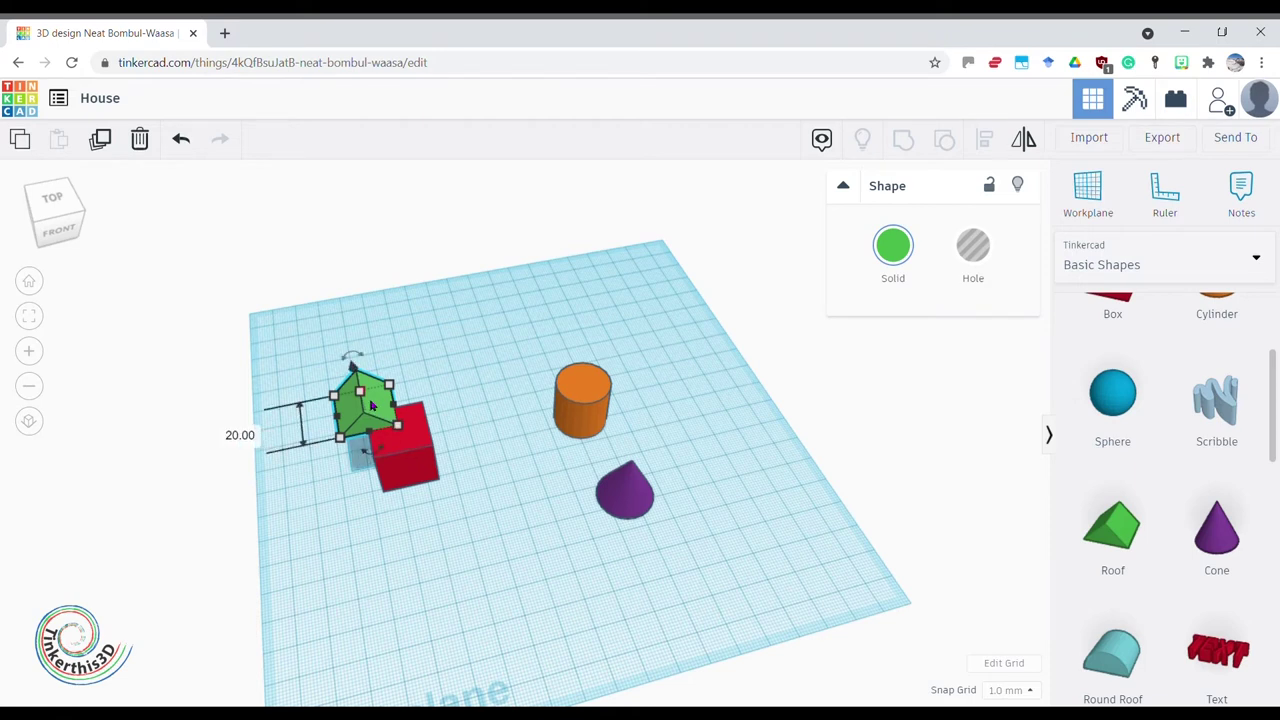
Step: Select the green roof and the red box together
shift+click(424, 455)
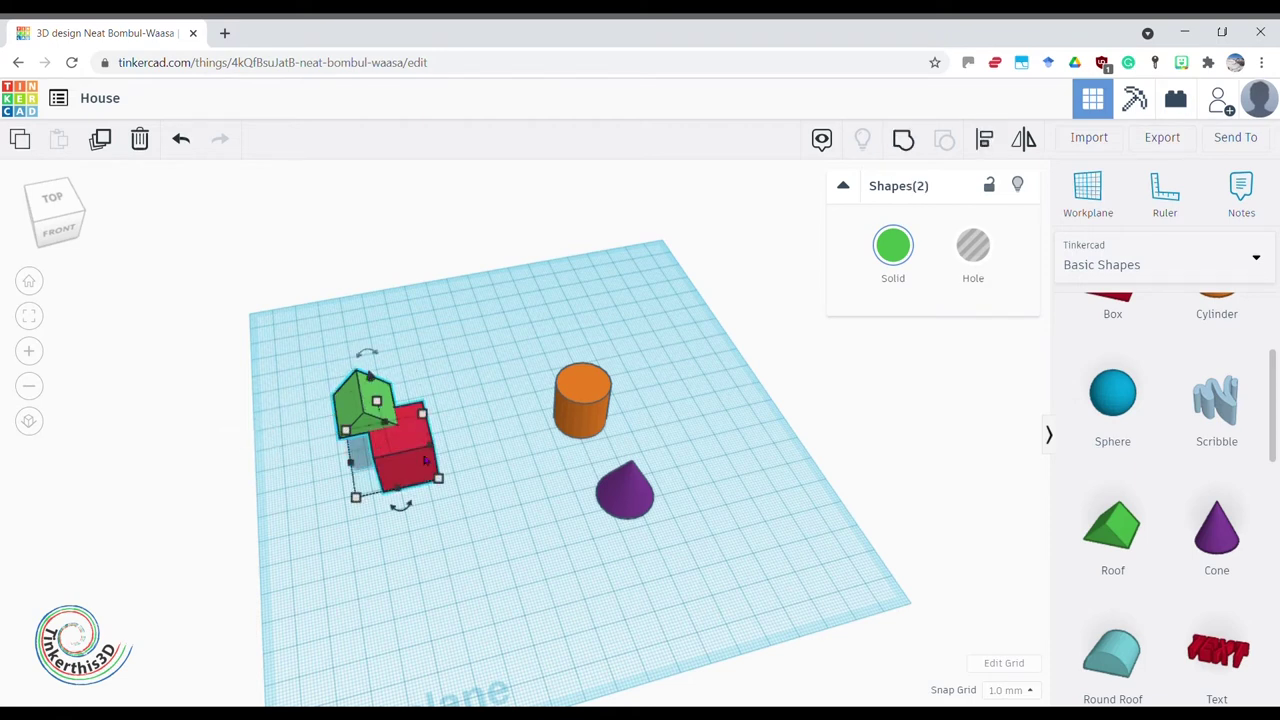
click(434, 521)
drag(278, 338, 478, 537)
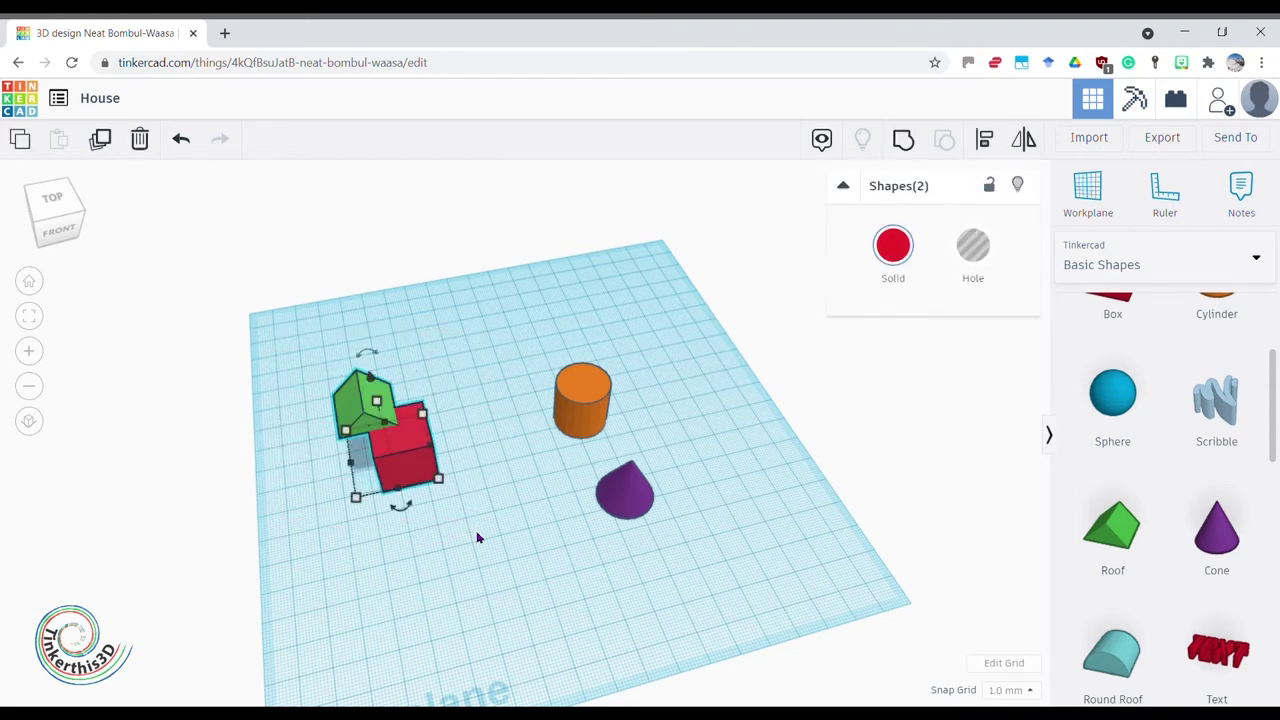
click(477, 538)
drag(305, 311, 620, 537)
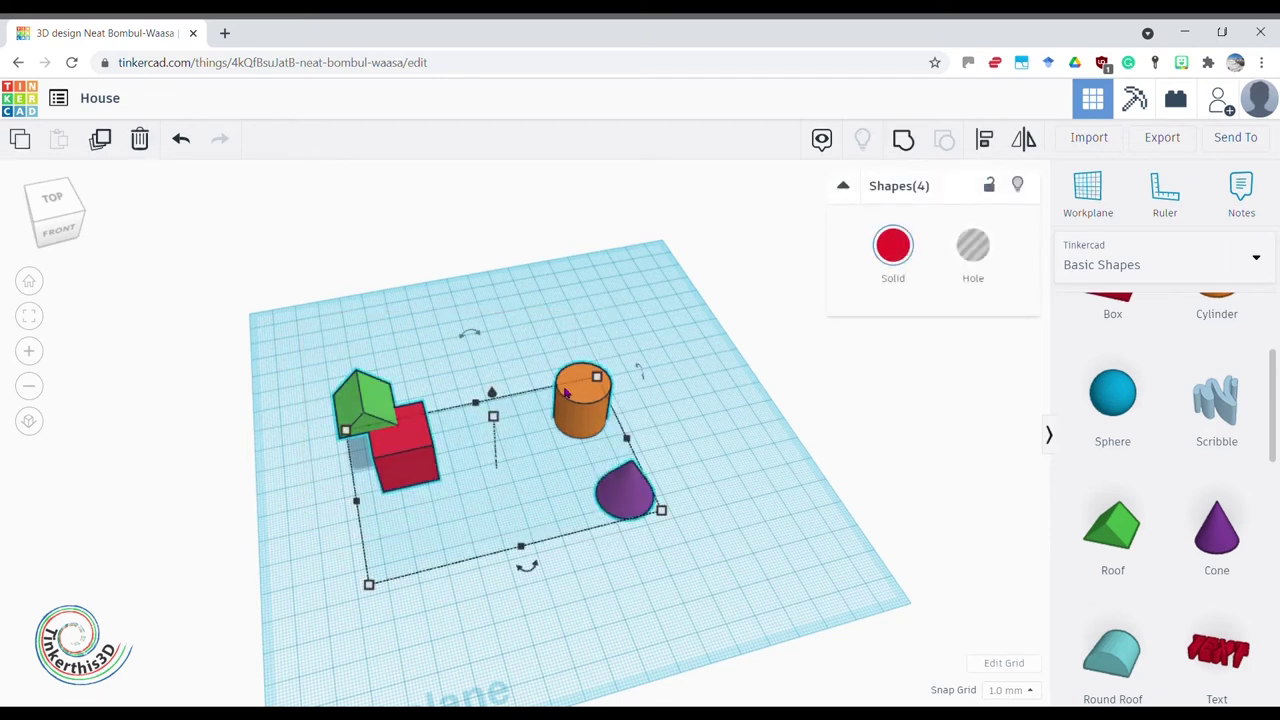
click(731, 494)
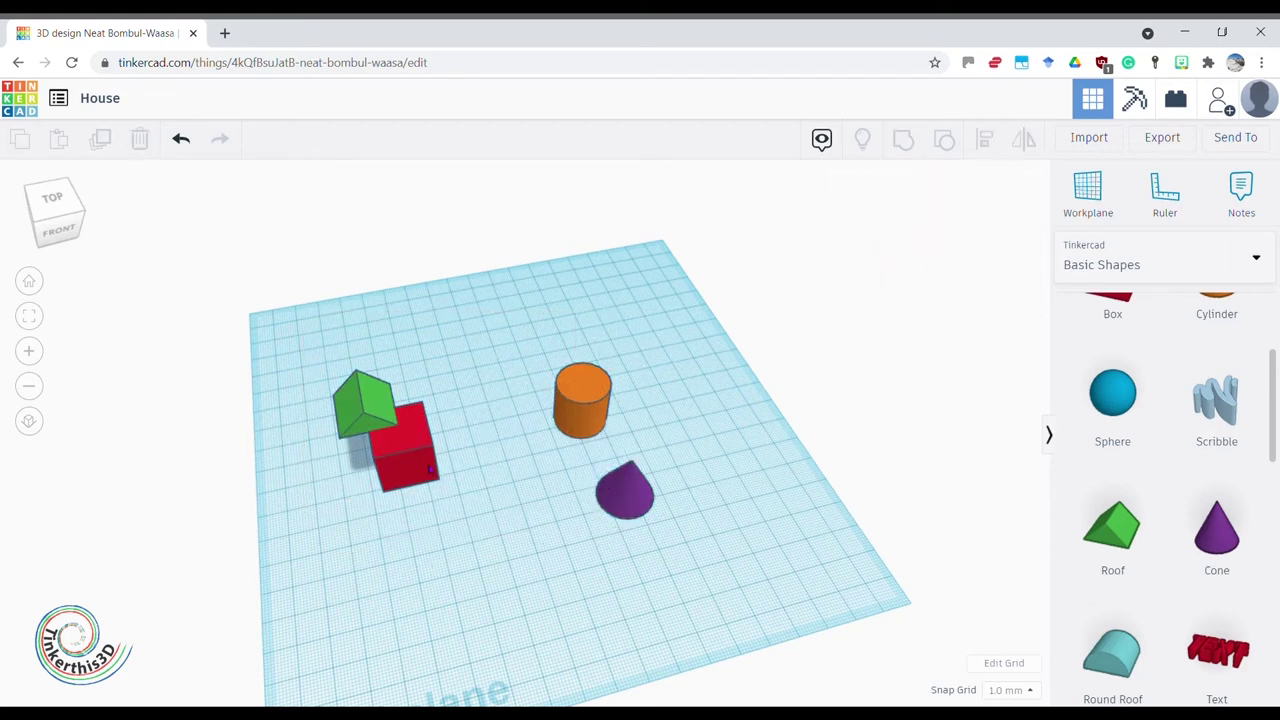
drag(286, 312, 479, 537)
click(480, 537)
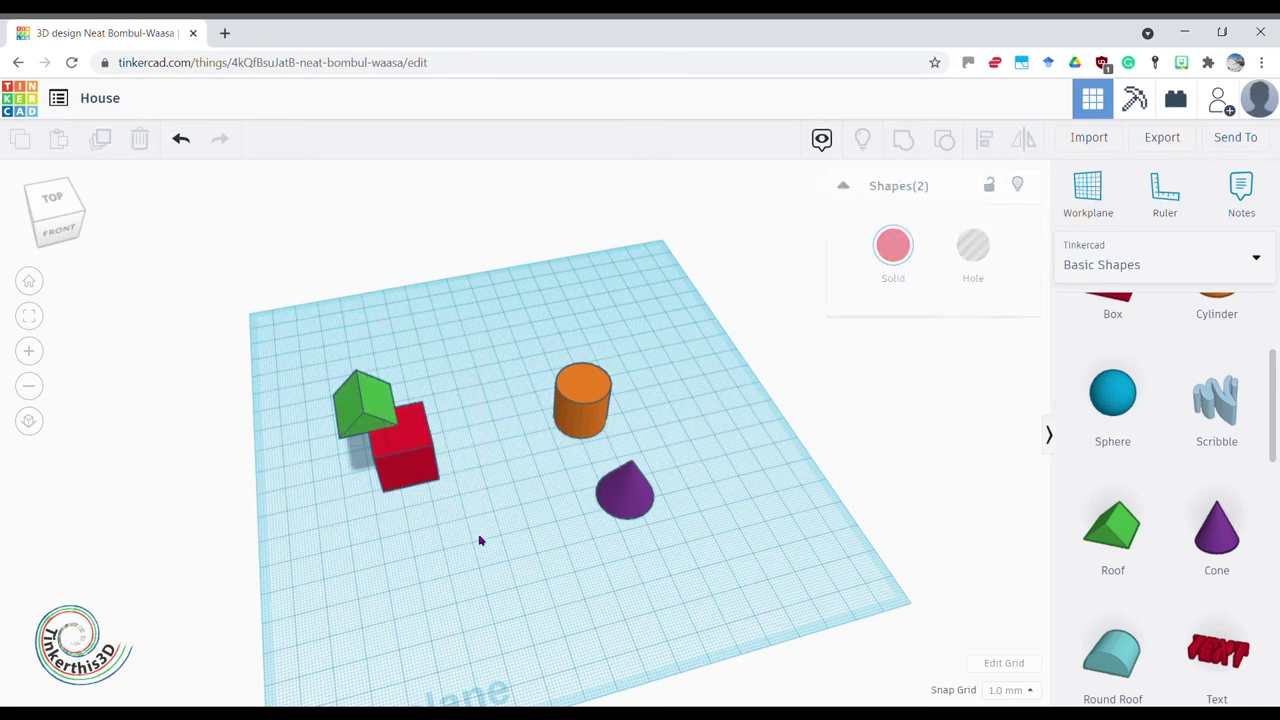
click(362, 405)
shift+click(421, 464)
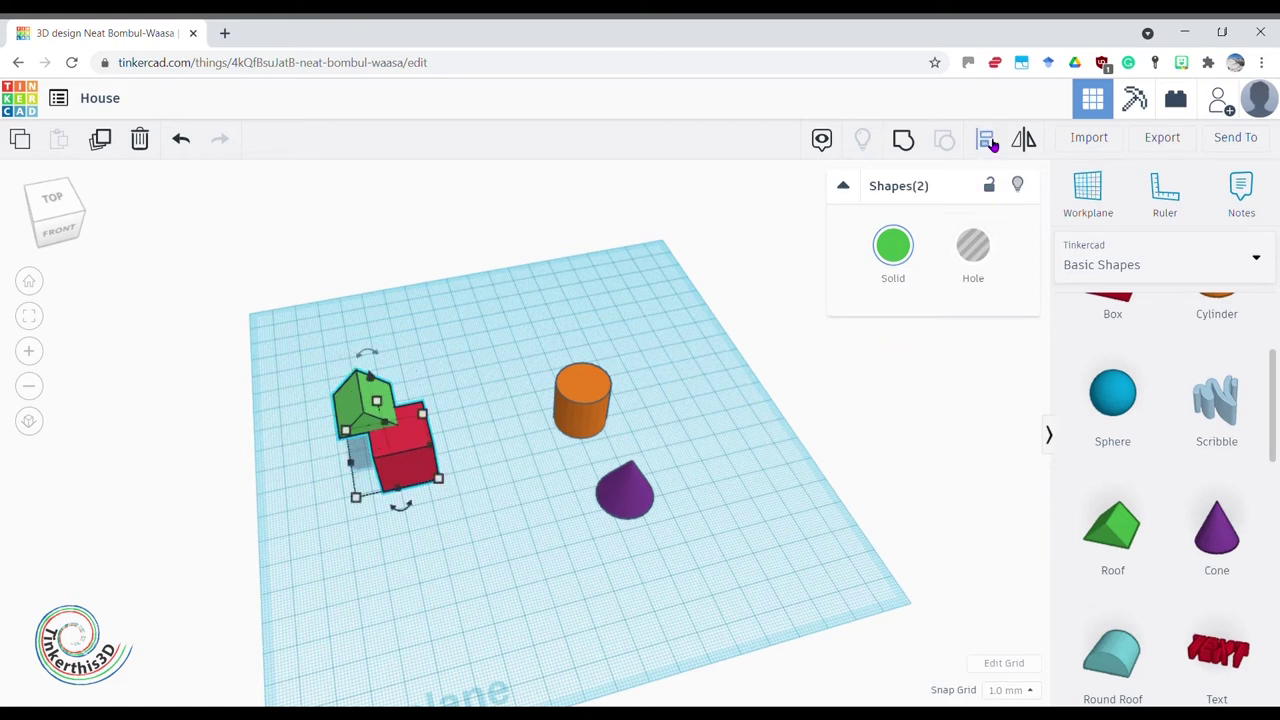
Step: Align the roof and box on both horizontal axes so the roof sits on the box
click(988, 142)
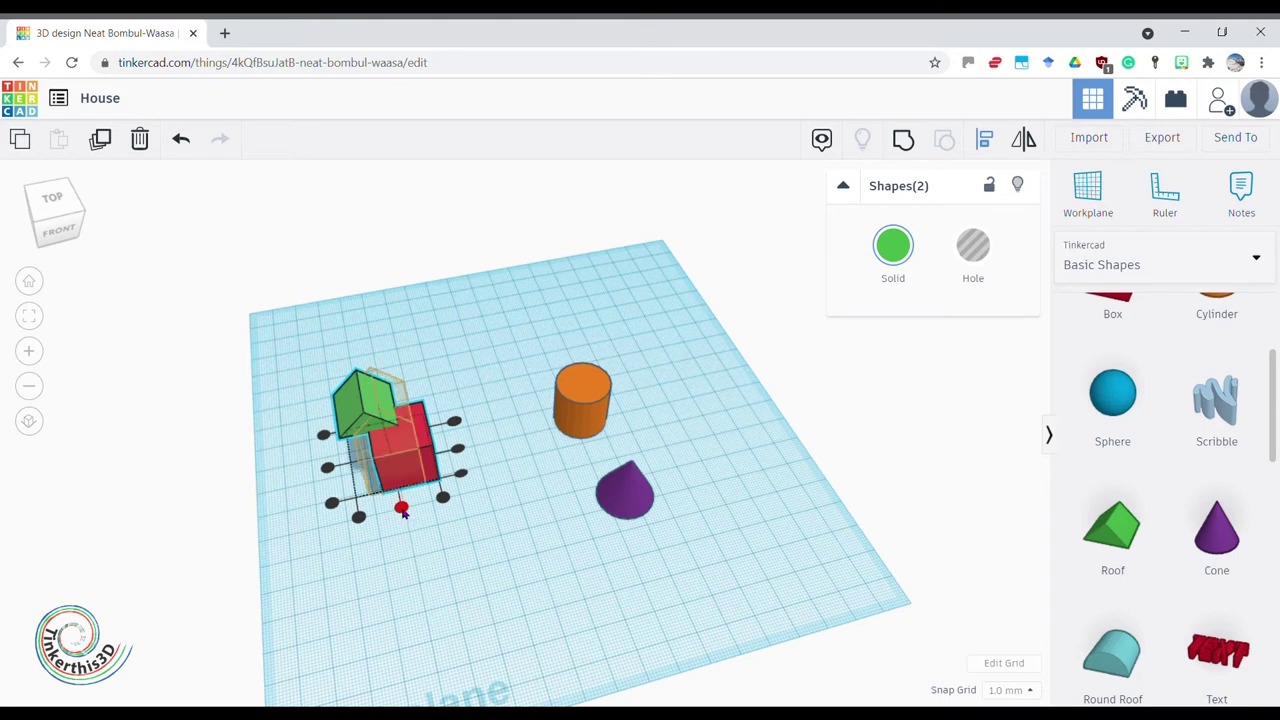
click(401, 509)
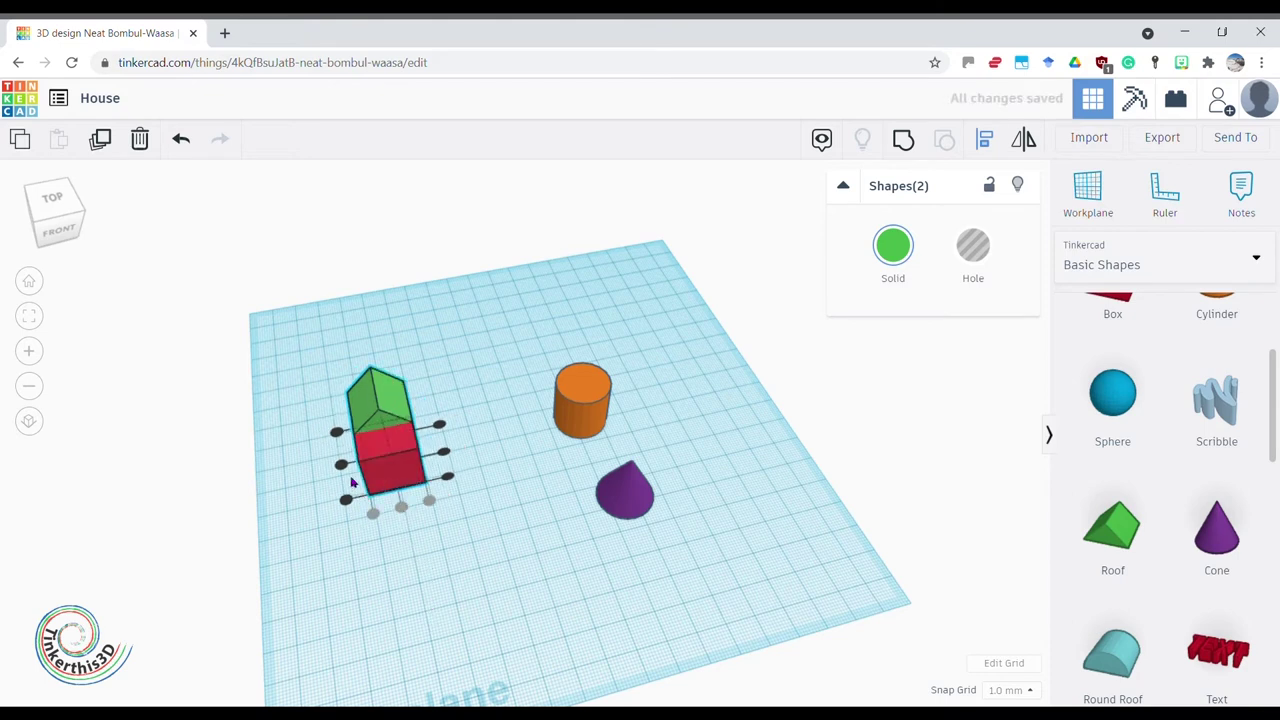
click(341, 467)
right_drag(386, 560, 614, 530)
Step: Check the orange cylinder's height before adjusting the purple cone
click(674, 557)
click(614, 530)
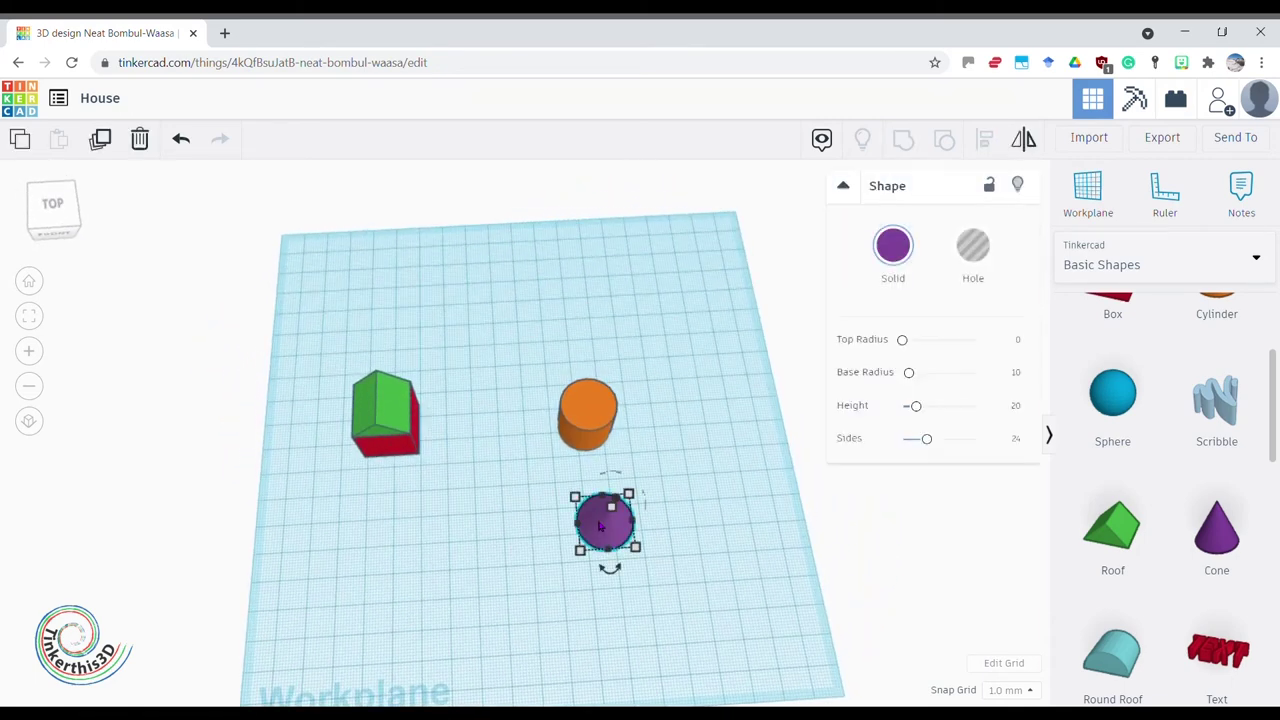
right_drag(703, 626, 657, 555)
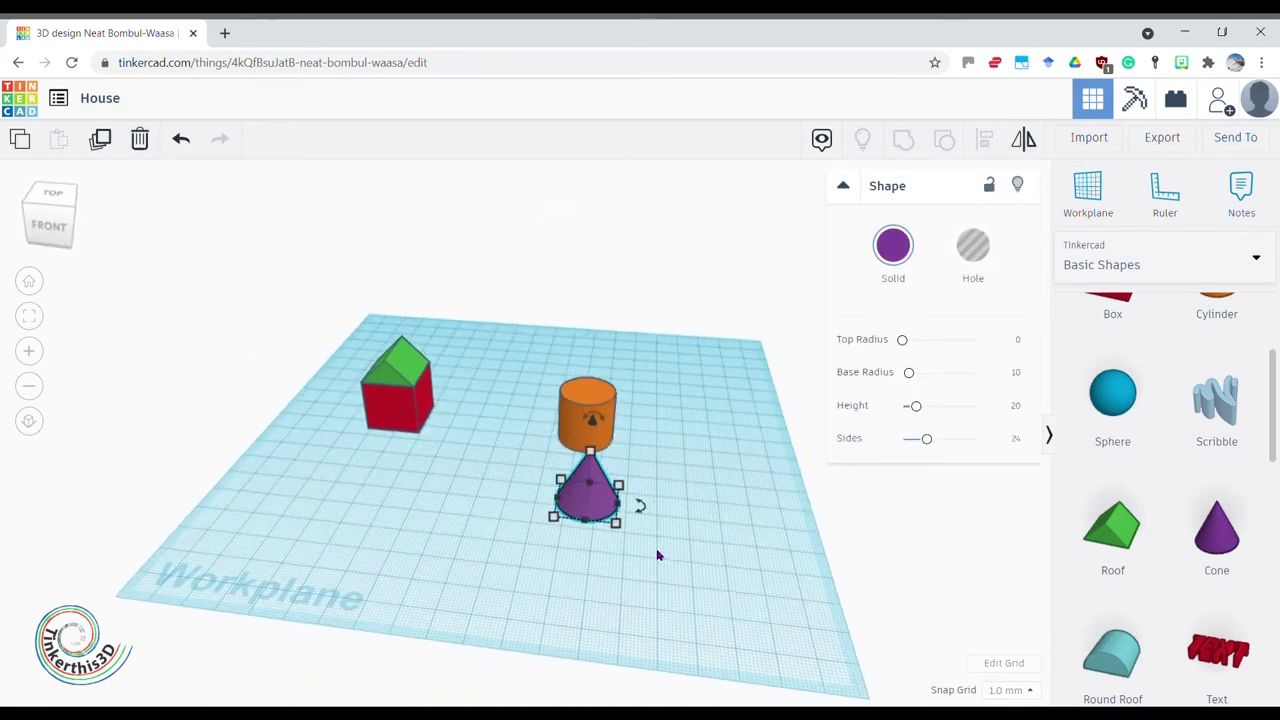
click(603, 412)
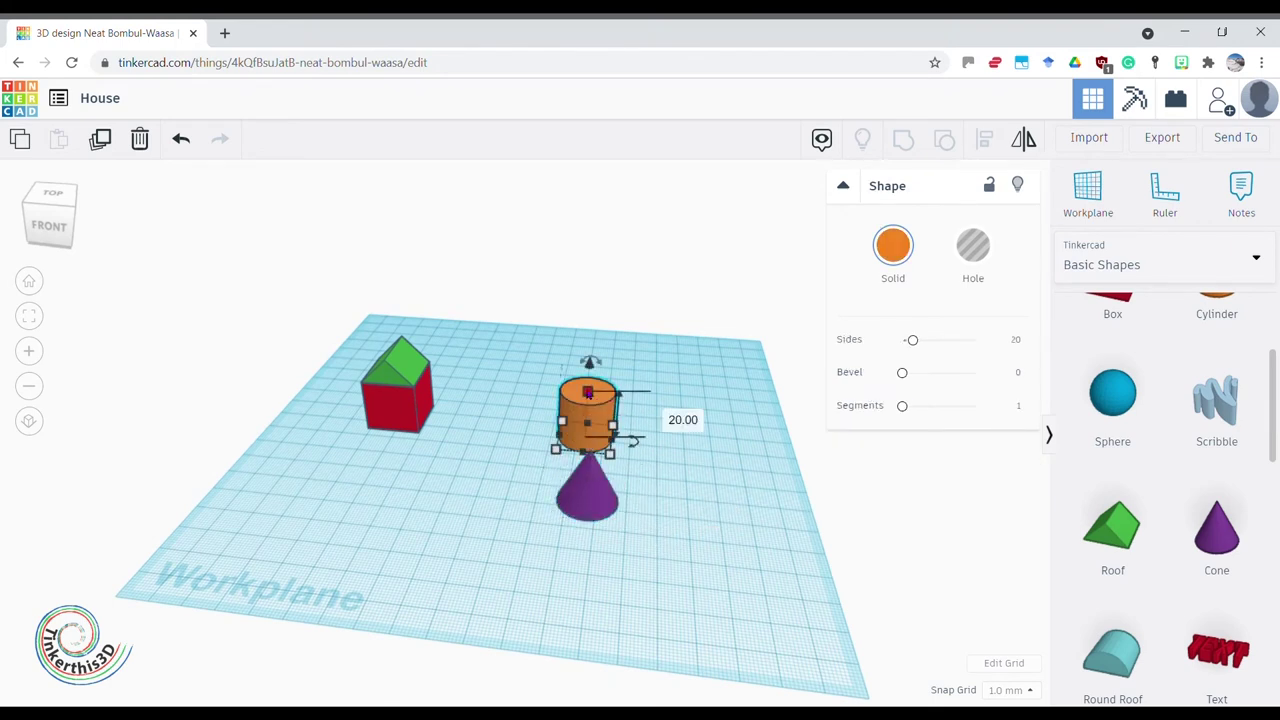
click(709, 497)
Step: Raise the purple cone to a 20 mm elevation
click(598, 458)
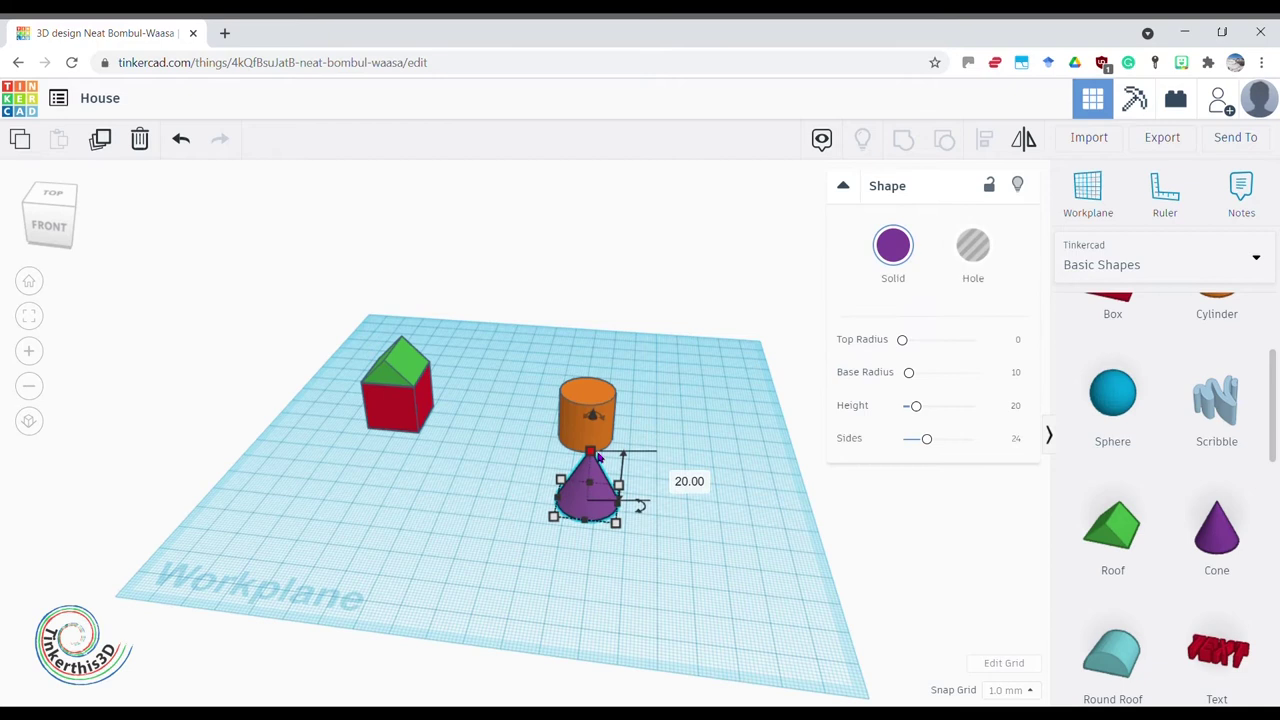
drag(594, 395, 596, 355)
click(709, 464)
text(20)
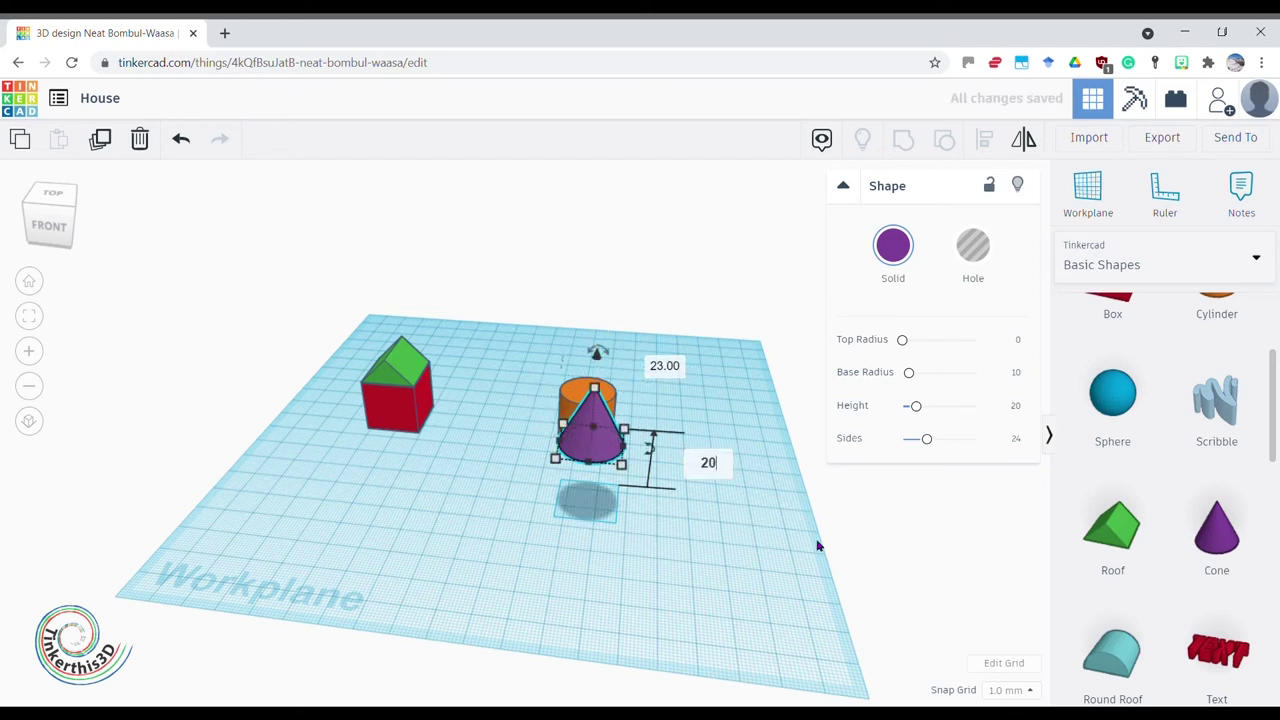
key(Return)
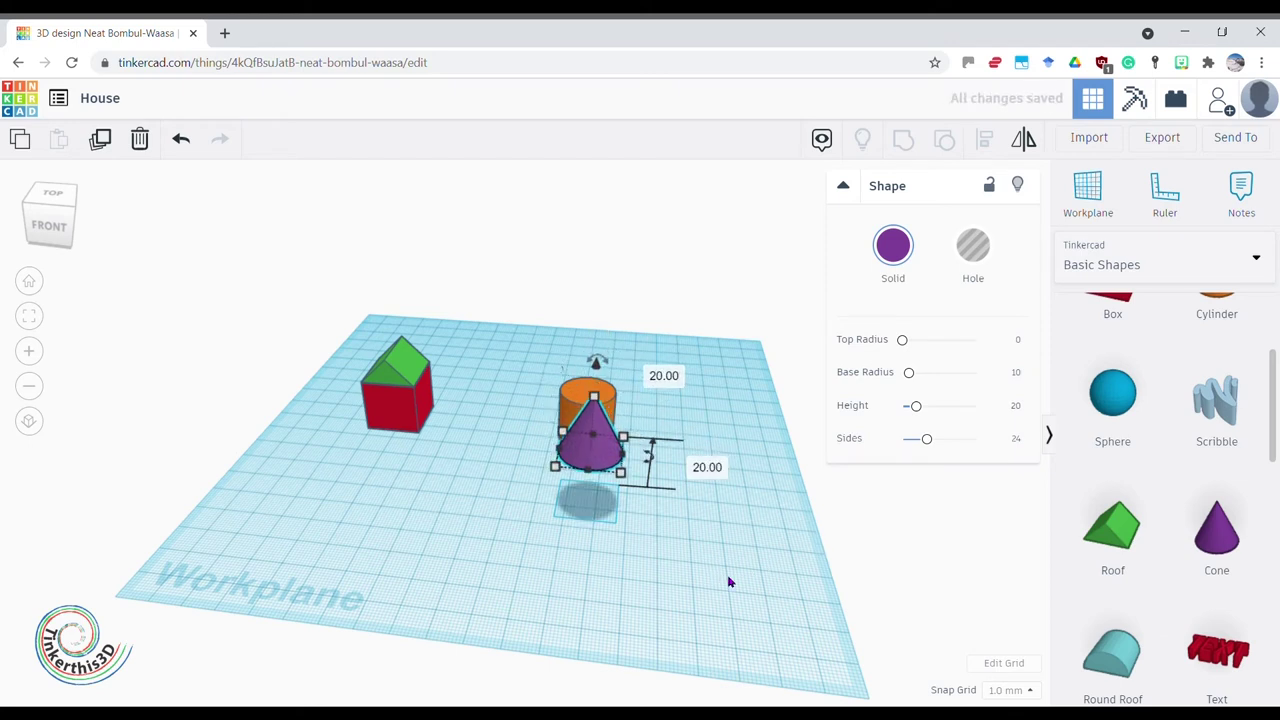
click(748, 589)
right_drag(609, 567, 594, 508)
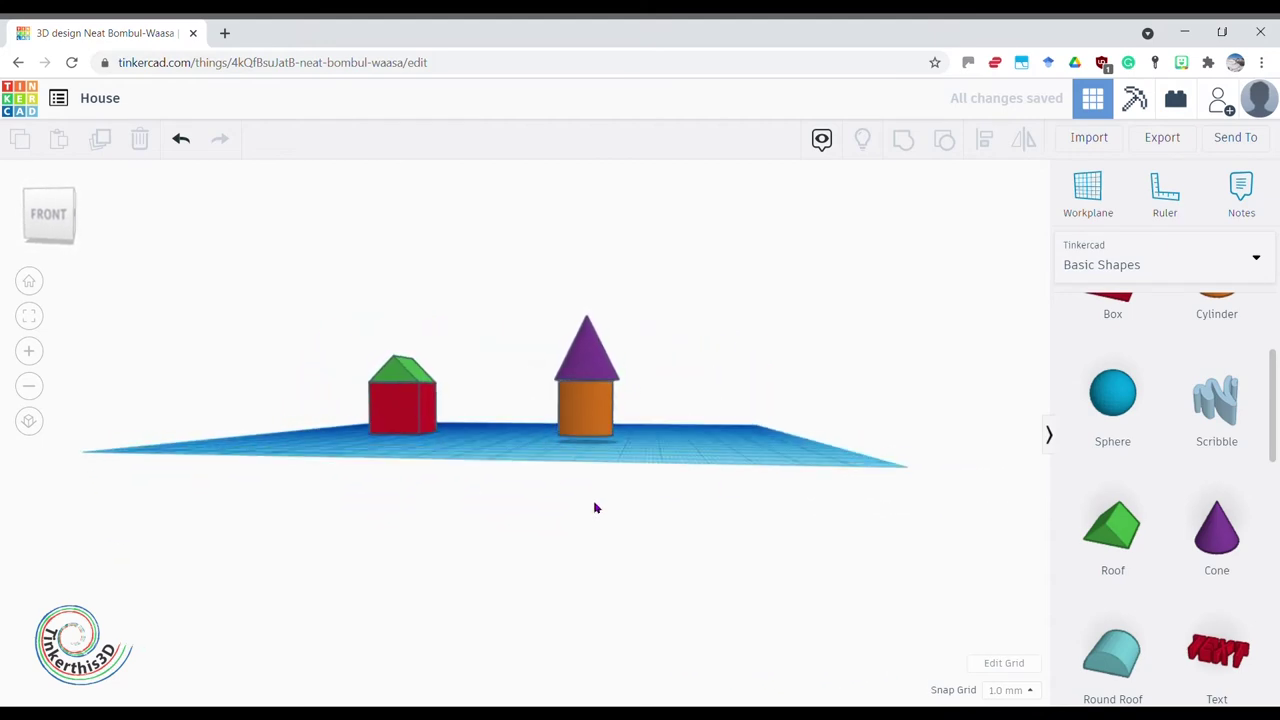
right_drag(563, 449, 495, 343)
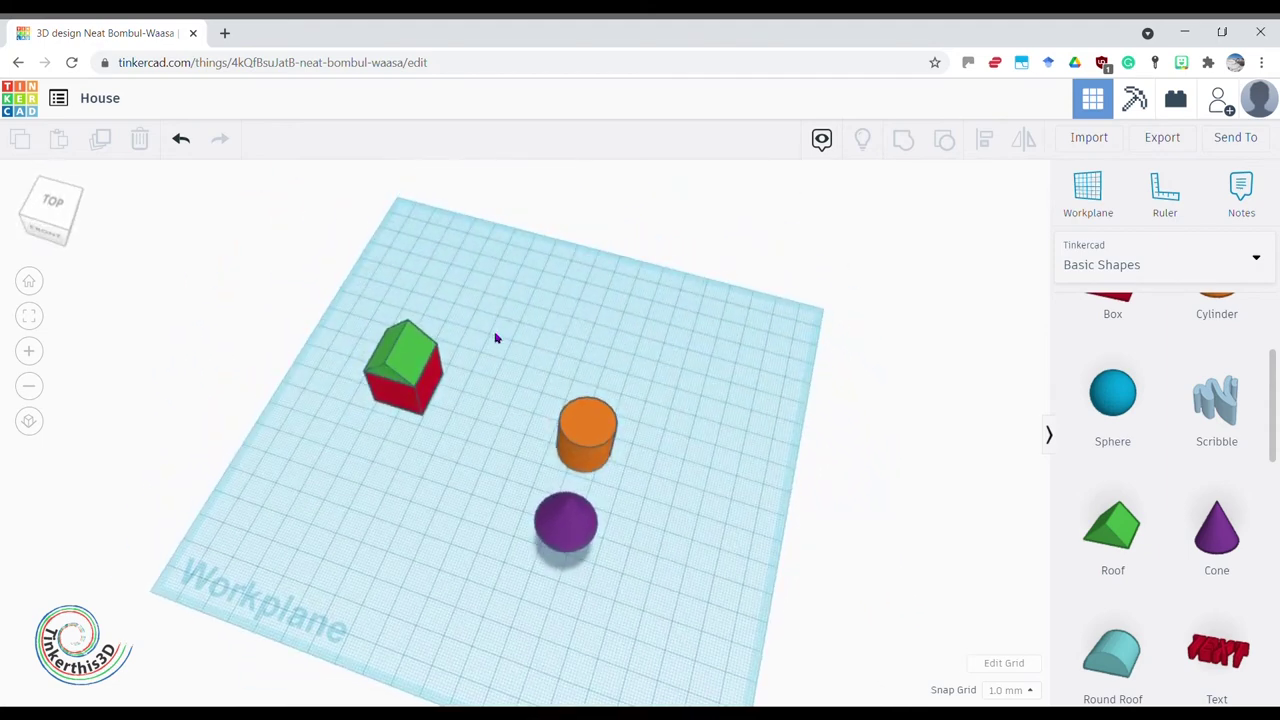
Step: Centre the purple cone over the orange cylinder on both axes, then select the roof and box
drag(494, 324, 690, 622)
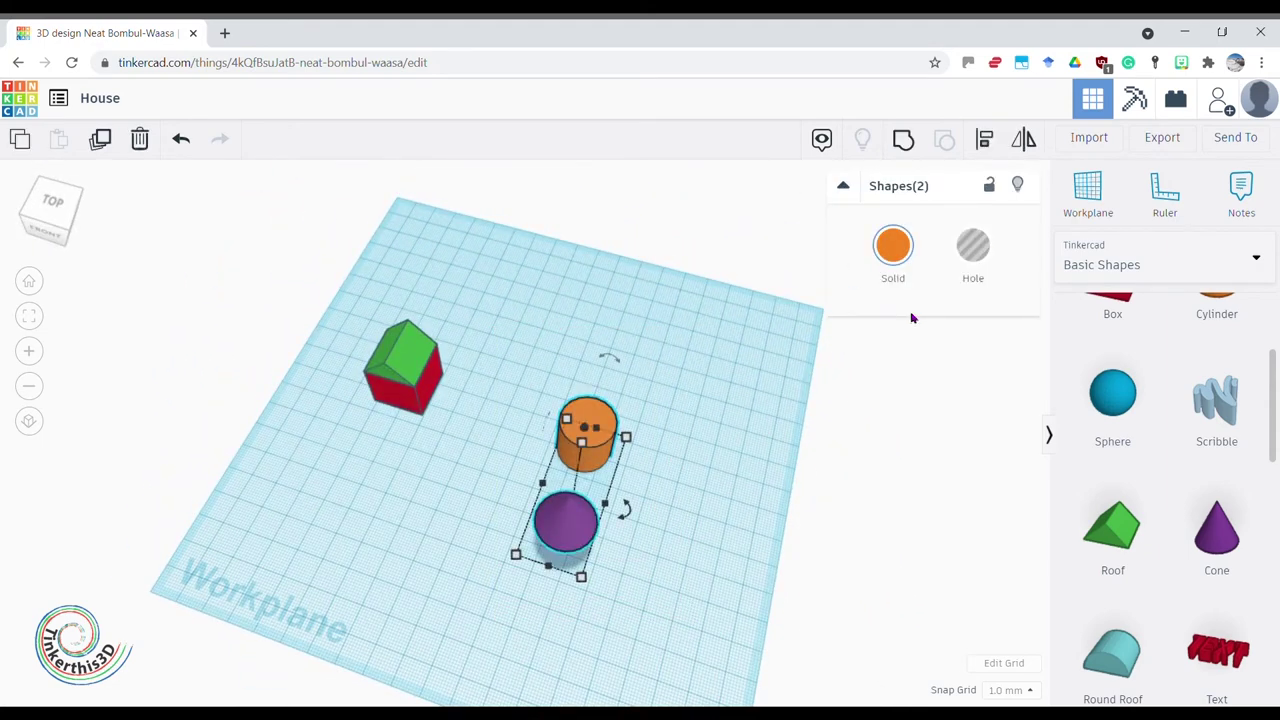
click(985, 148)
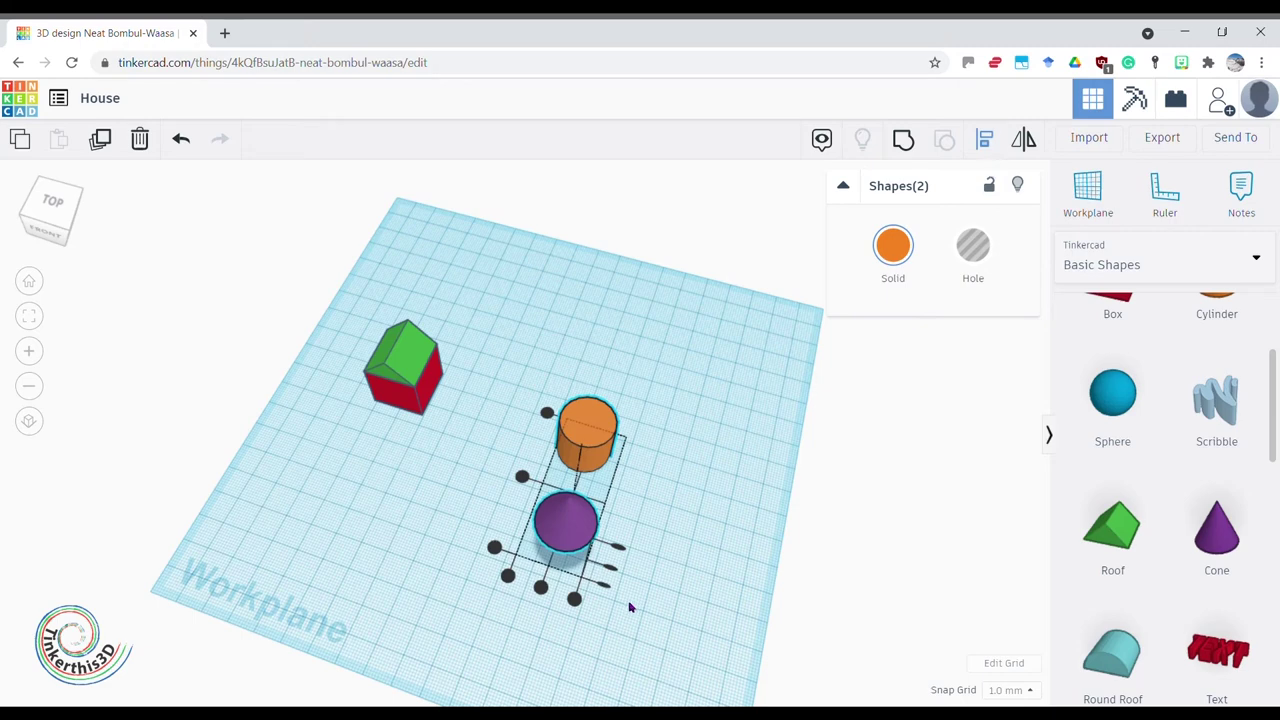
click(540, 587)
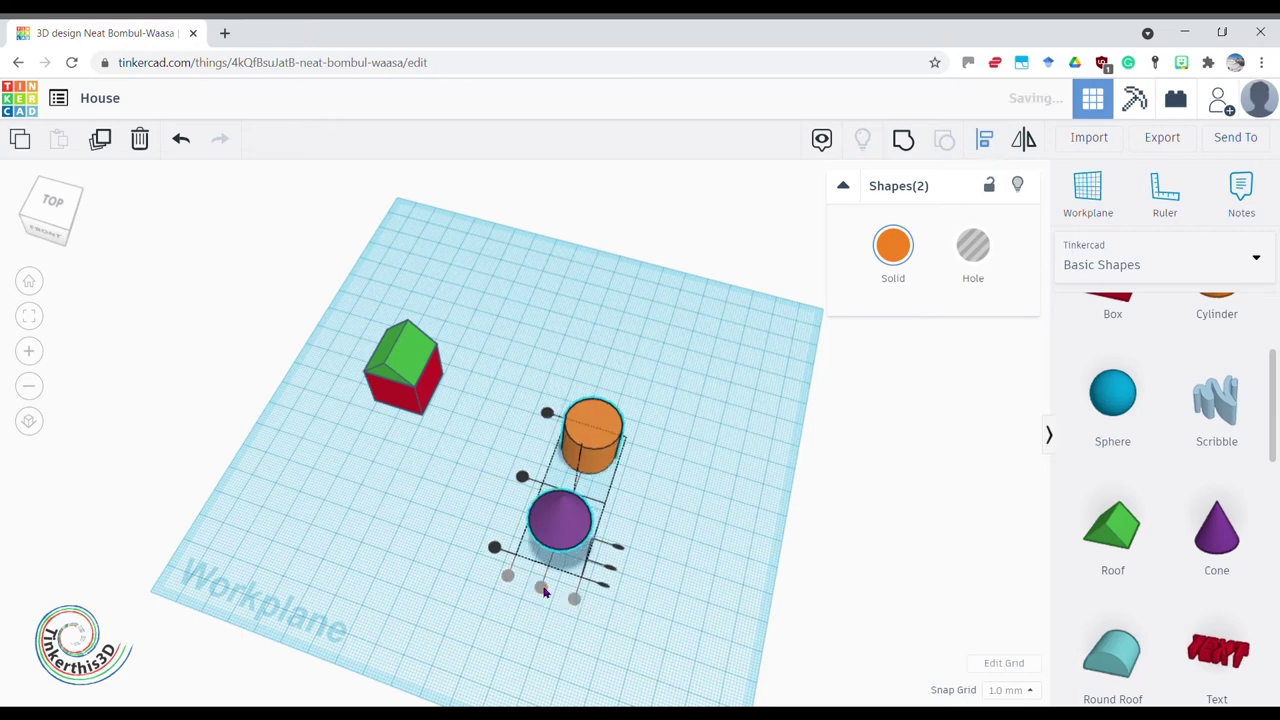
click(527, 480)
right_drag(805, 533, 506, 560)
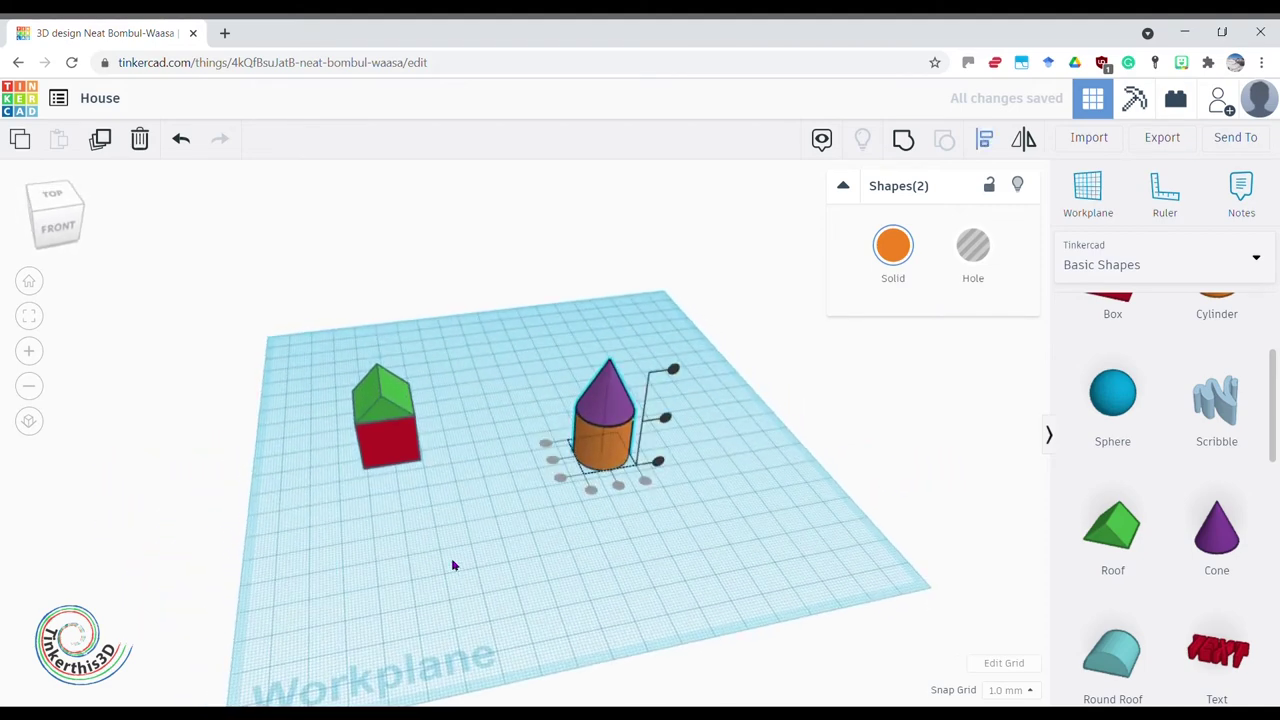
click(422, 563)
drag(305, 340, 466, 514)
click(908, 138)
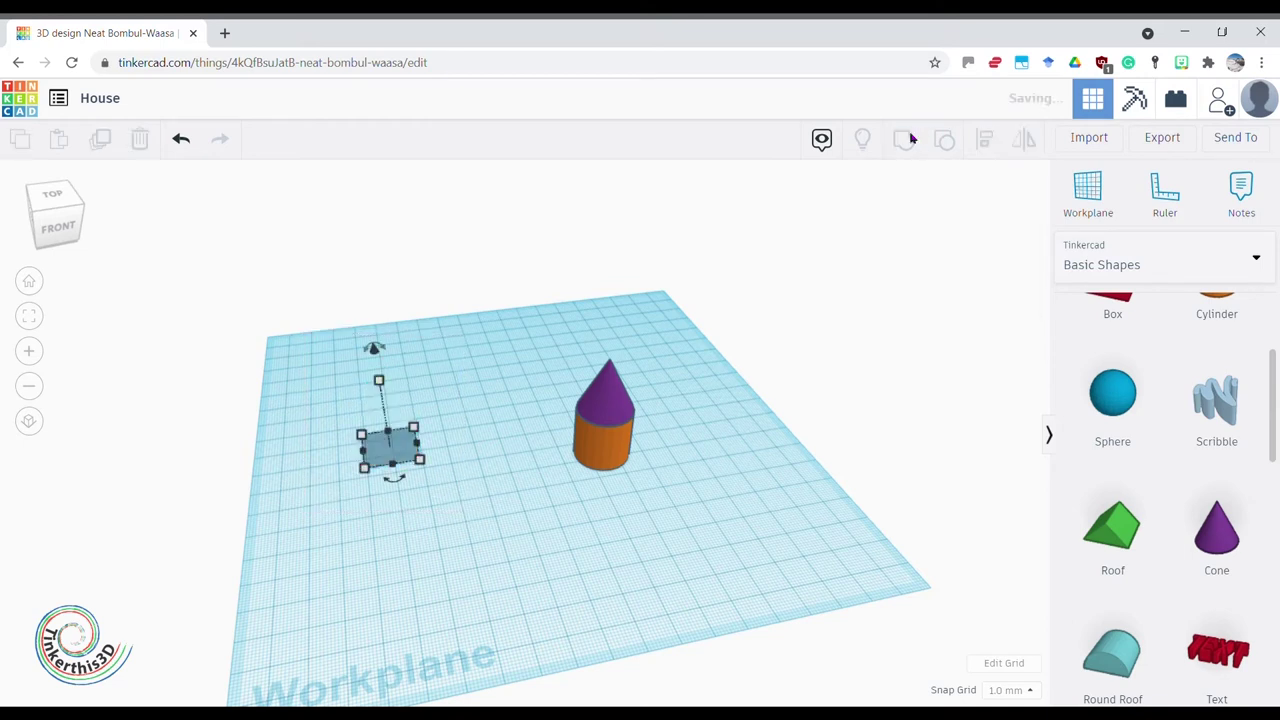
click(503, 543)
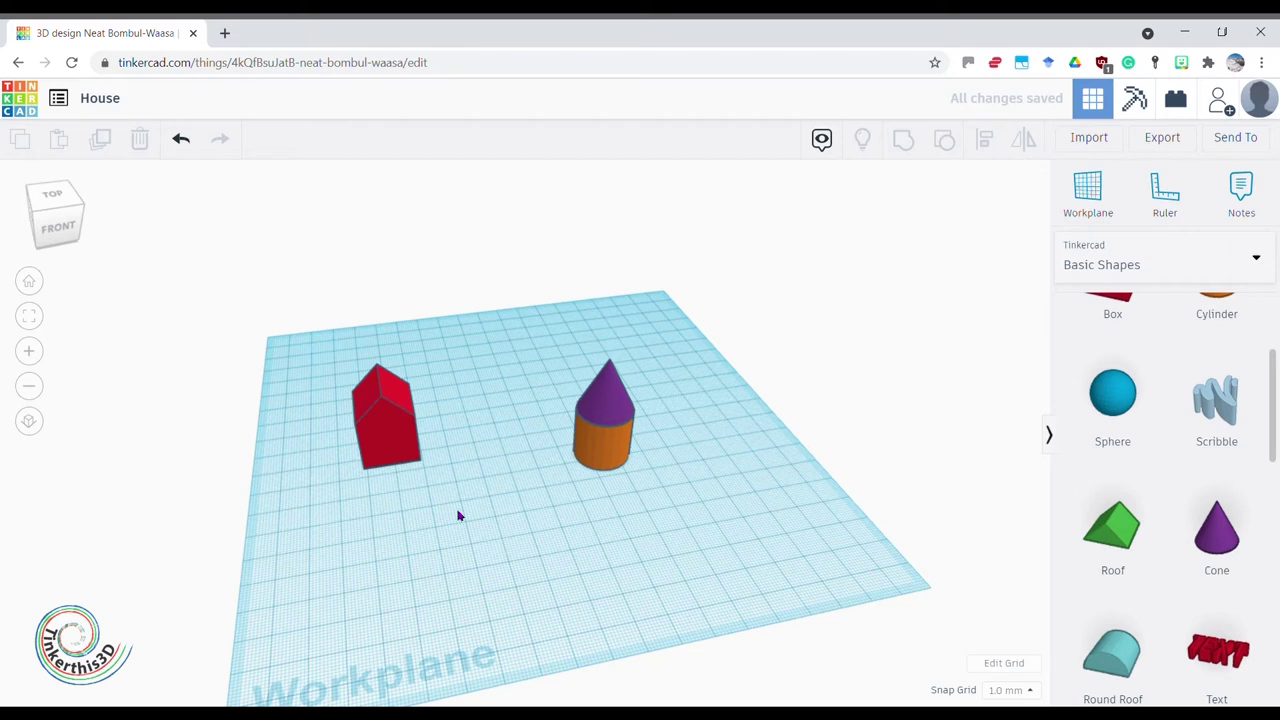
click(407, 453)
drag(420, 459, 464, 528)
click(185, 143)
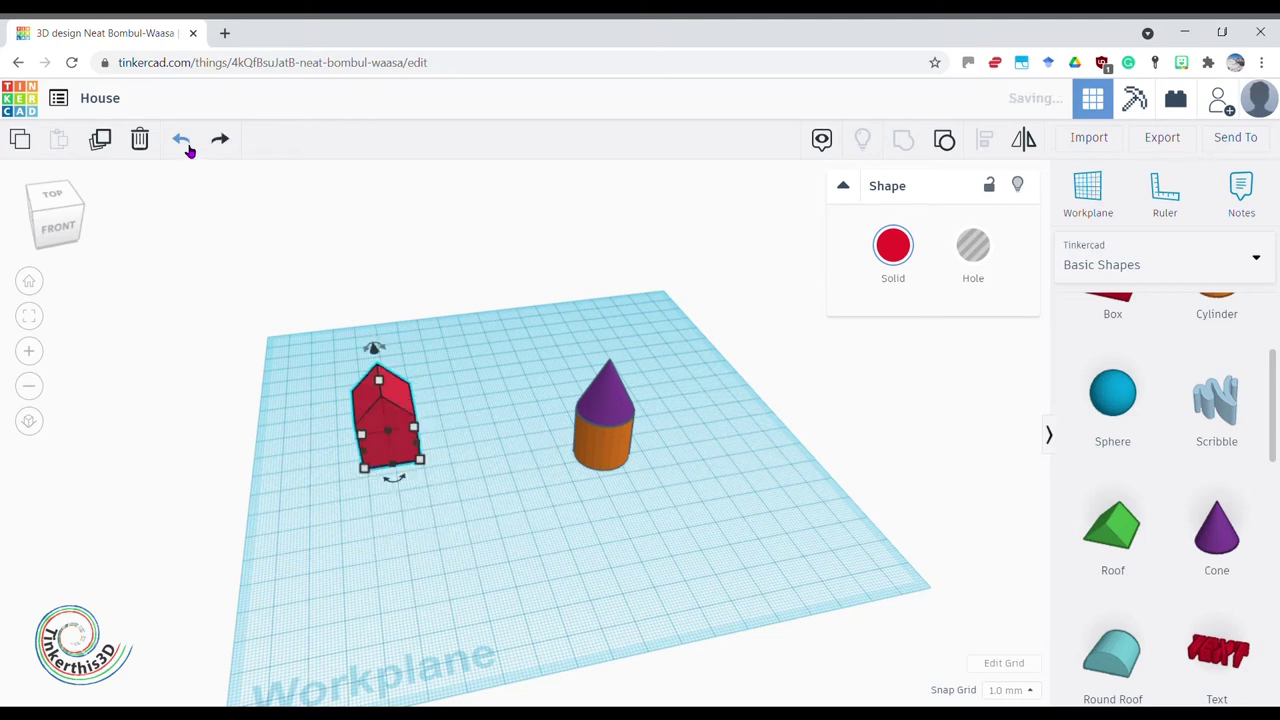
click(185, 143)
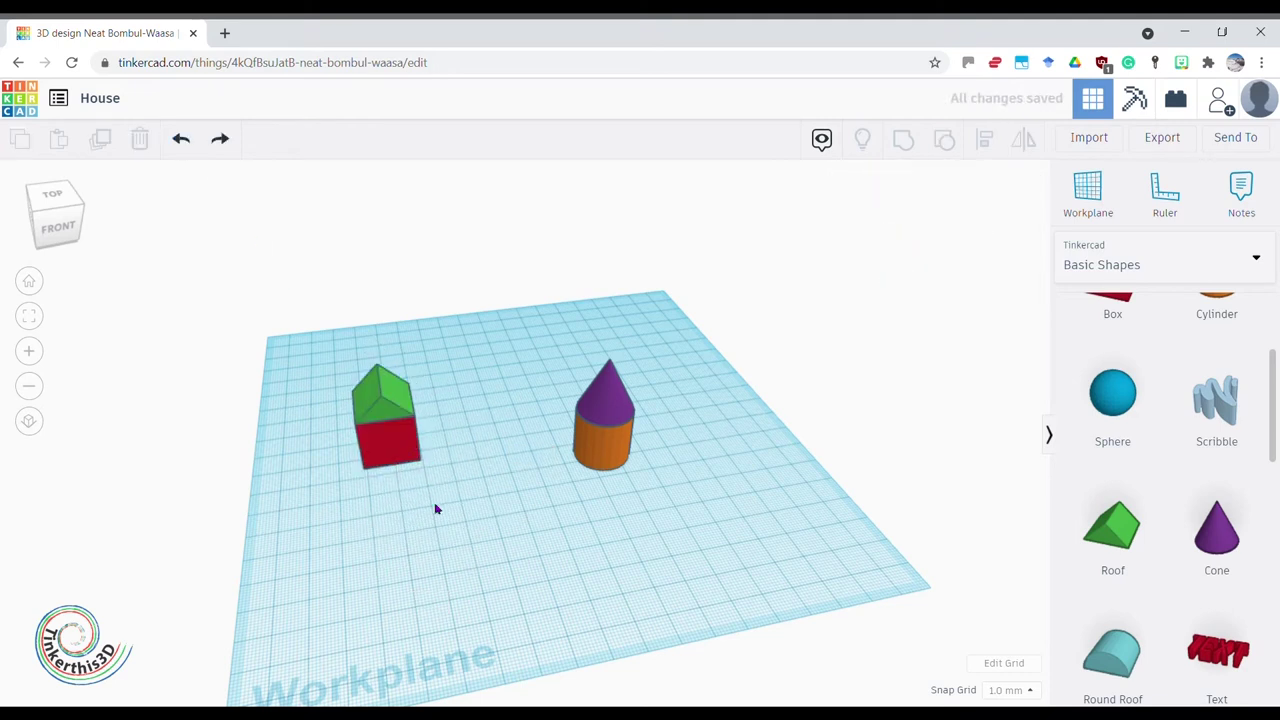
Step: Set the red box to 65 mm long and 30 mm wide
click(407, 453)
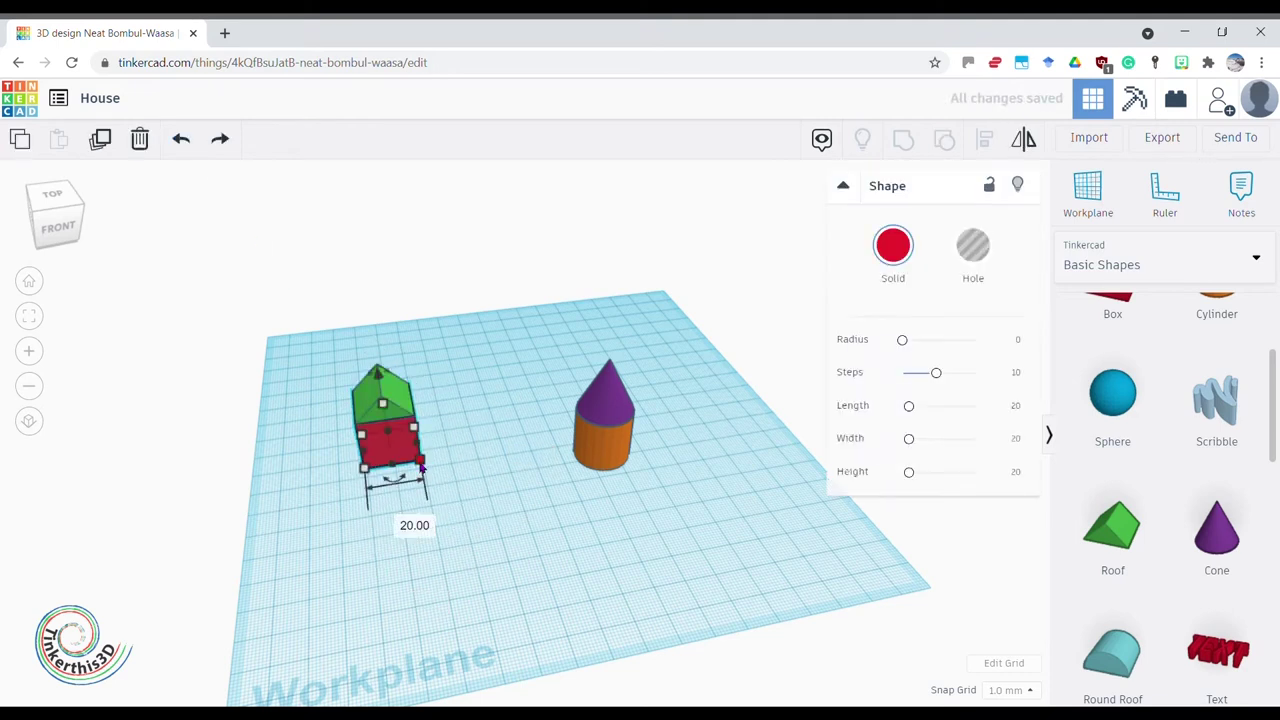
drag(421, 465, 460, 541)
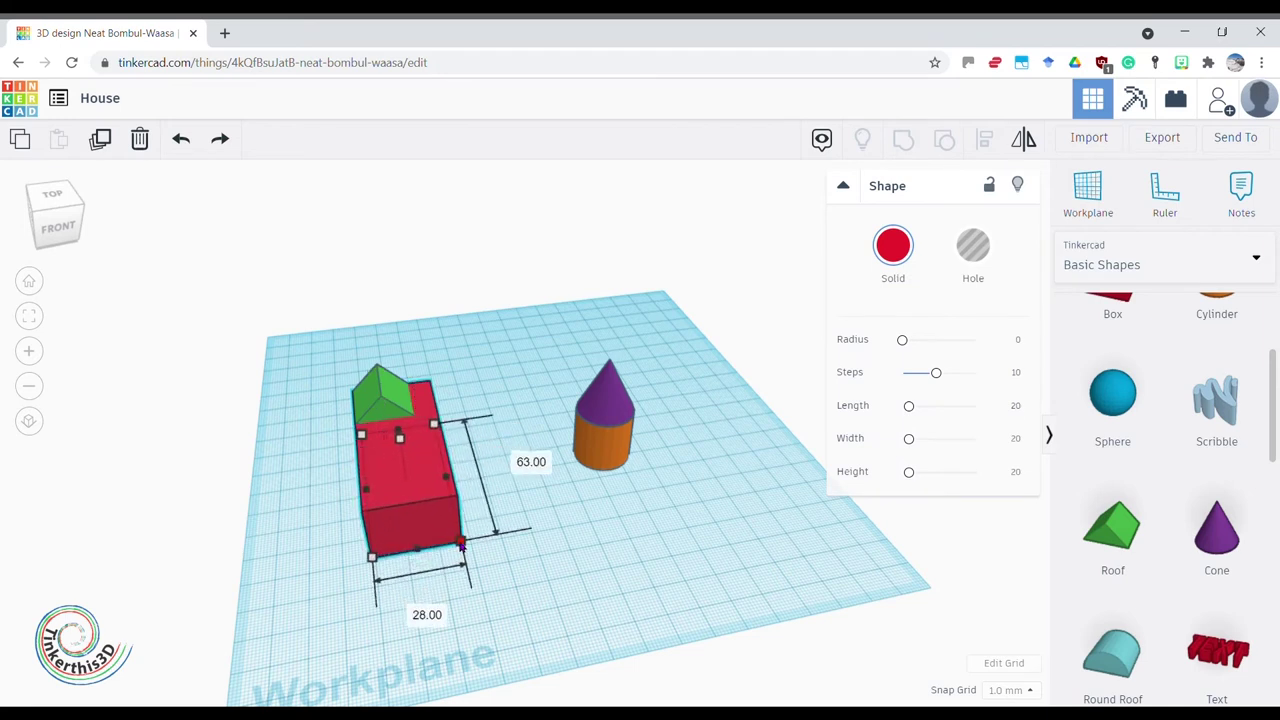
click(530, 462)
text(6)
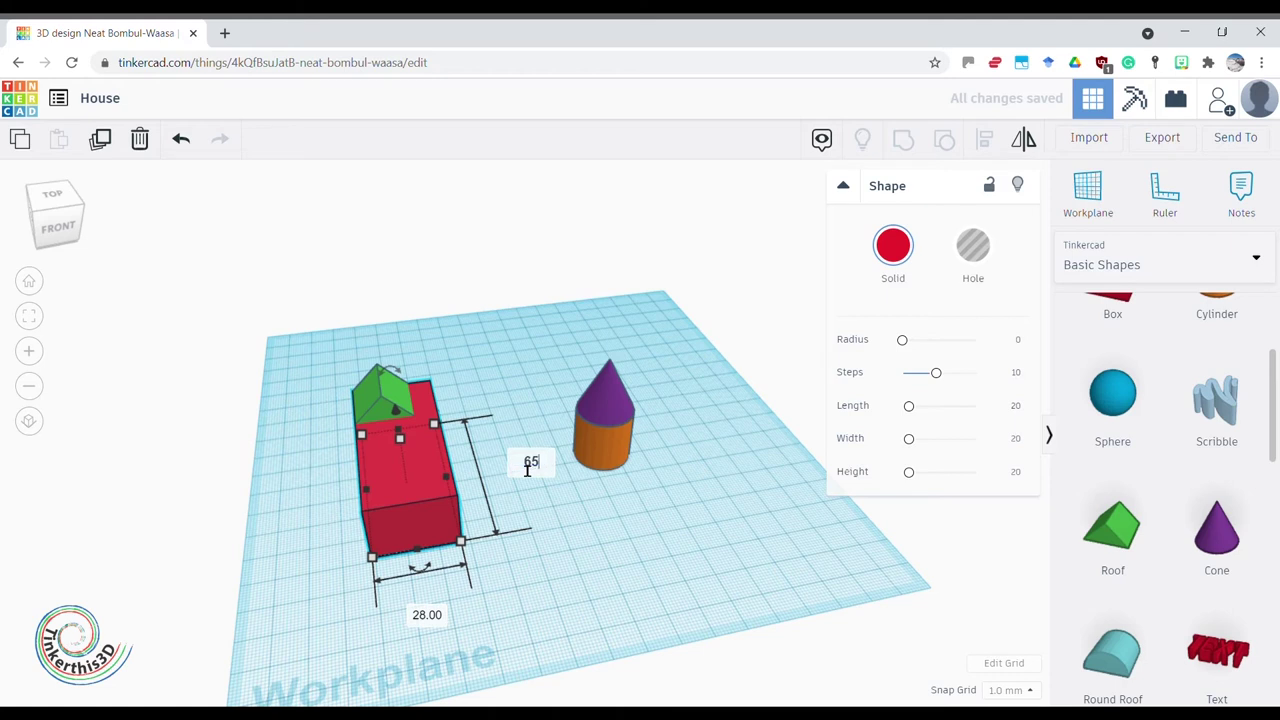
text(5)
key(Return)
click(427, 618)
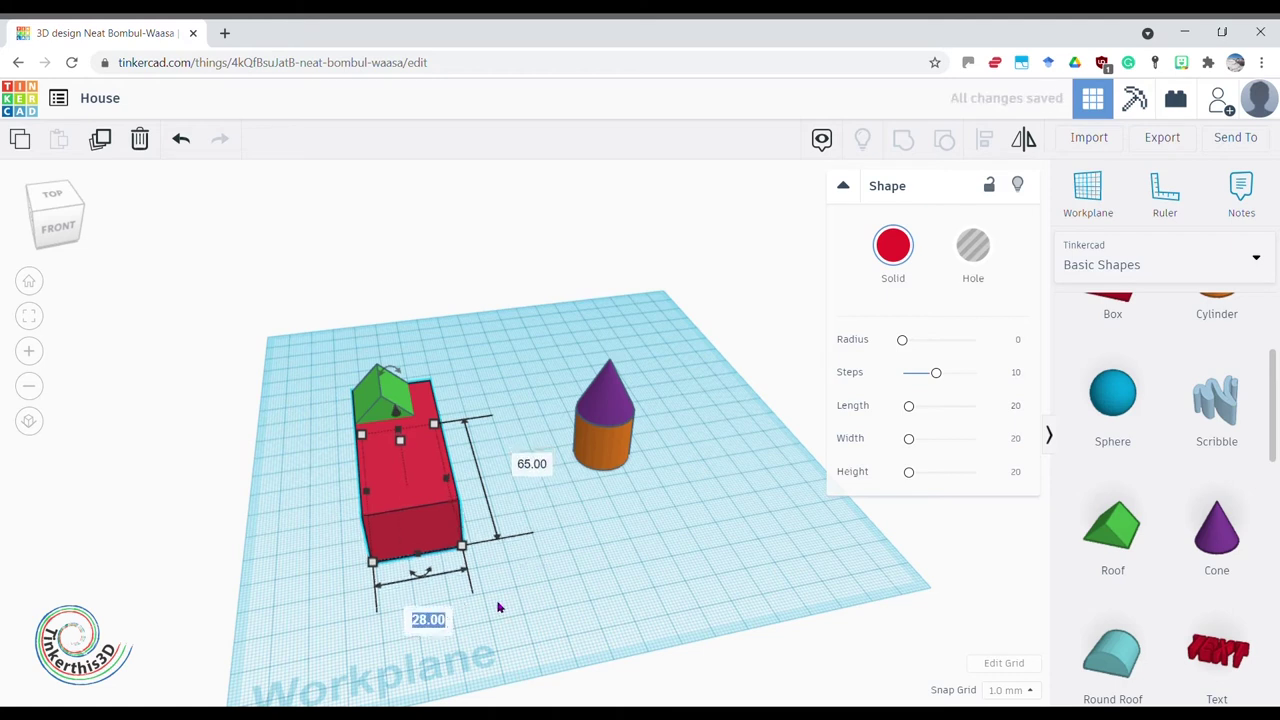
text(3)
key(Return)
click(531, 591)
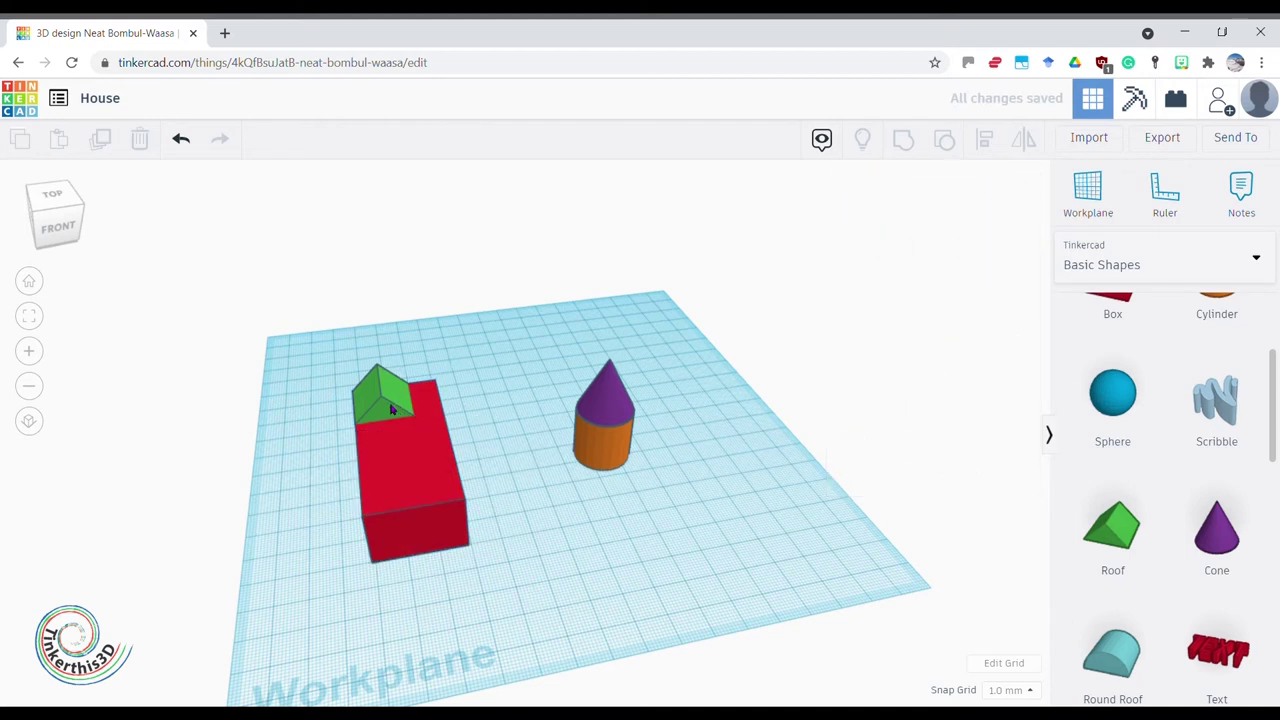
Step: Give the green roof the same 65 by 30 mm footprint
click(392, 409)
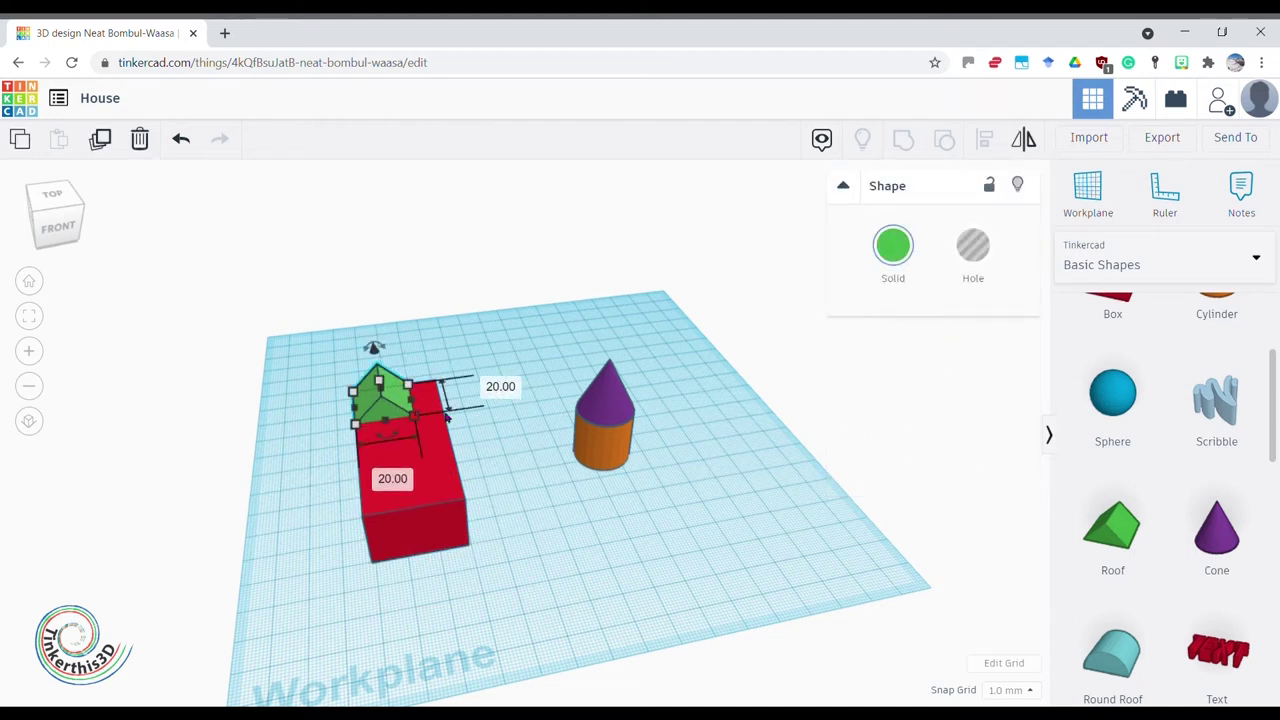
click(497, 390)
text(65)
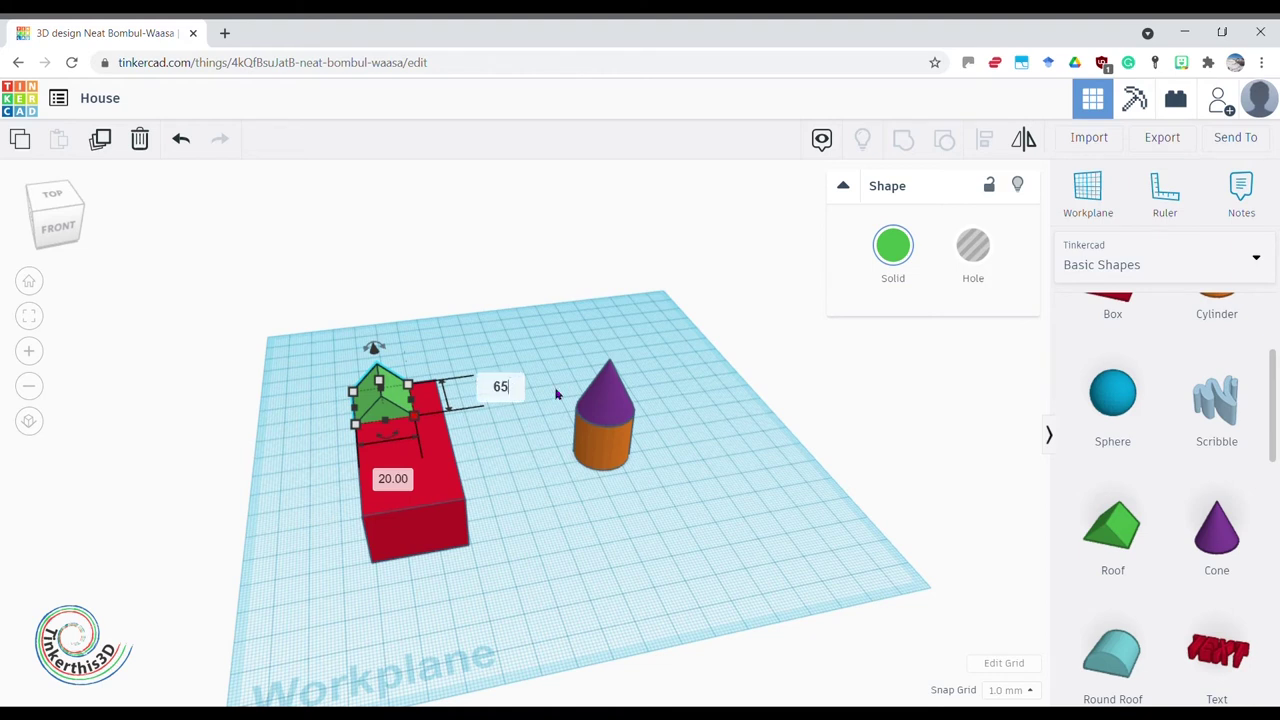
key(Return)
click(412, 583)
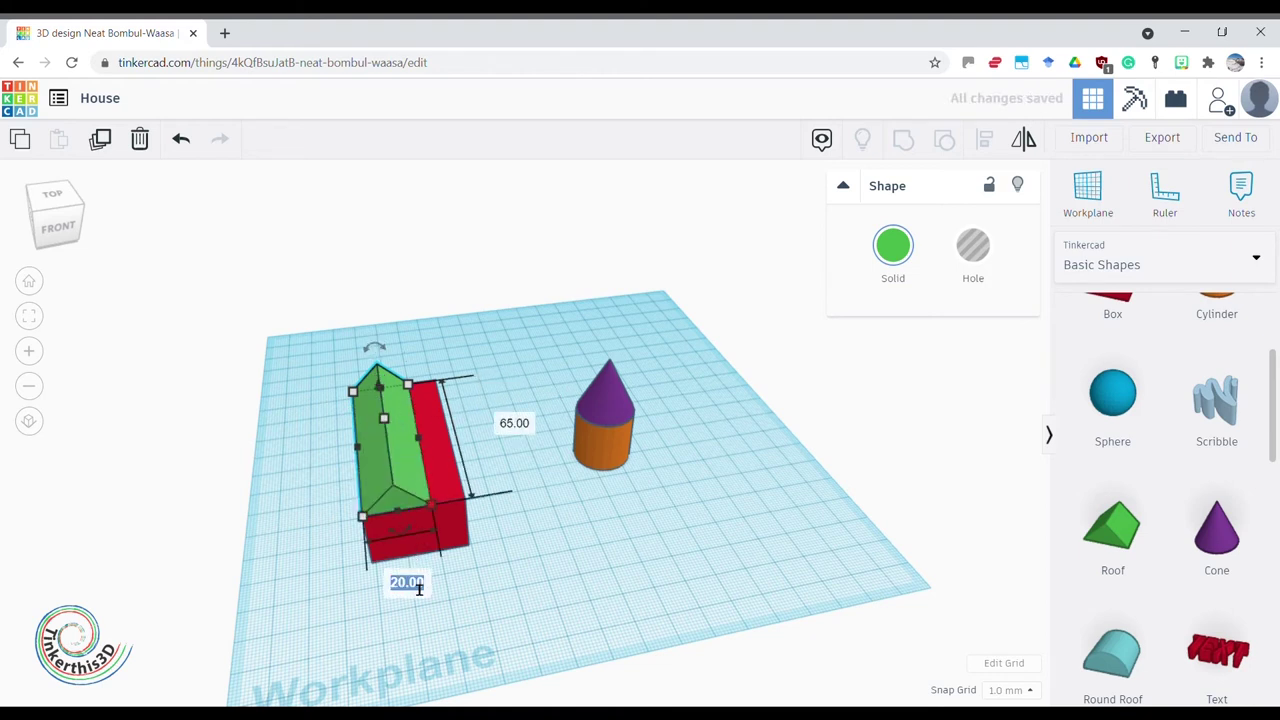
text(30)
key(Return)
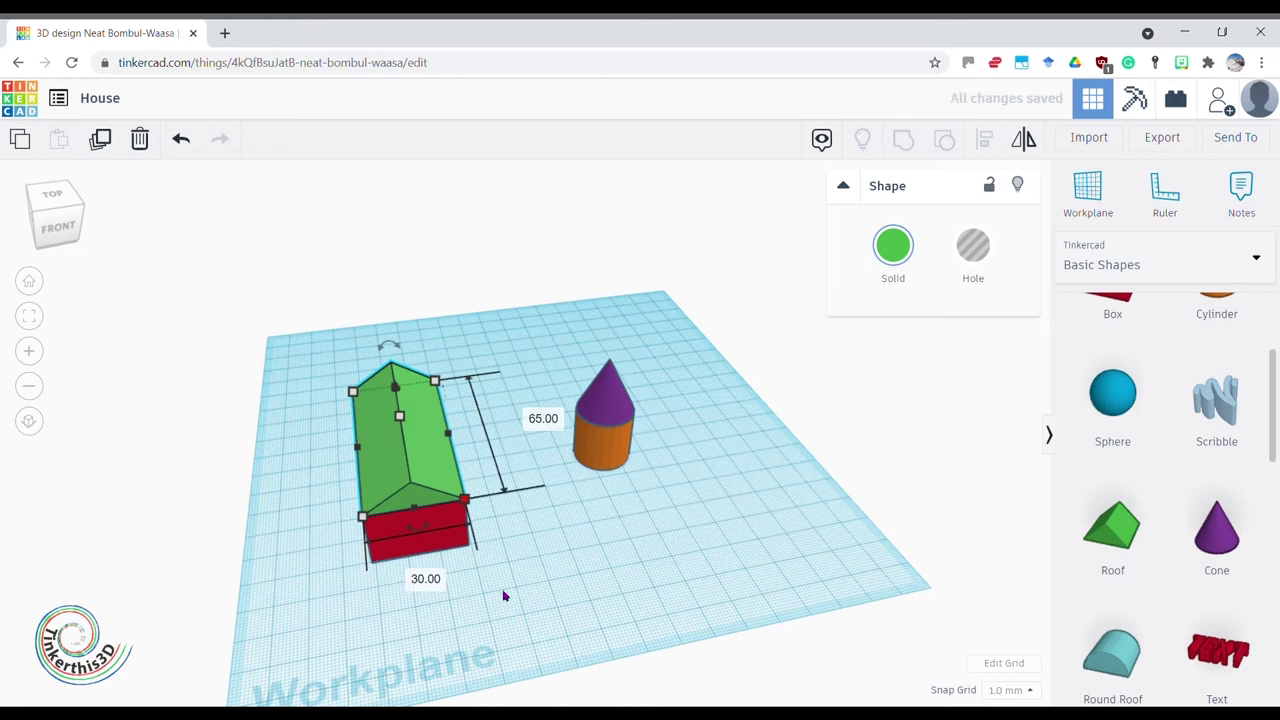
click(505, 596)
Step: Scale the roof and box down together to a 25 × 27 mm footprint
drag(522, 585, 292, 320)
drag(469, 544, 437, 474)
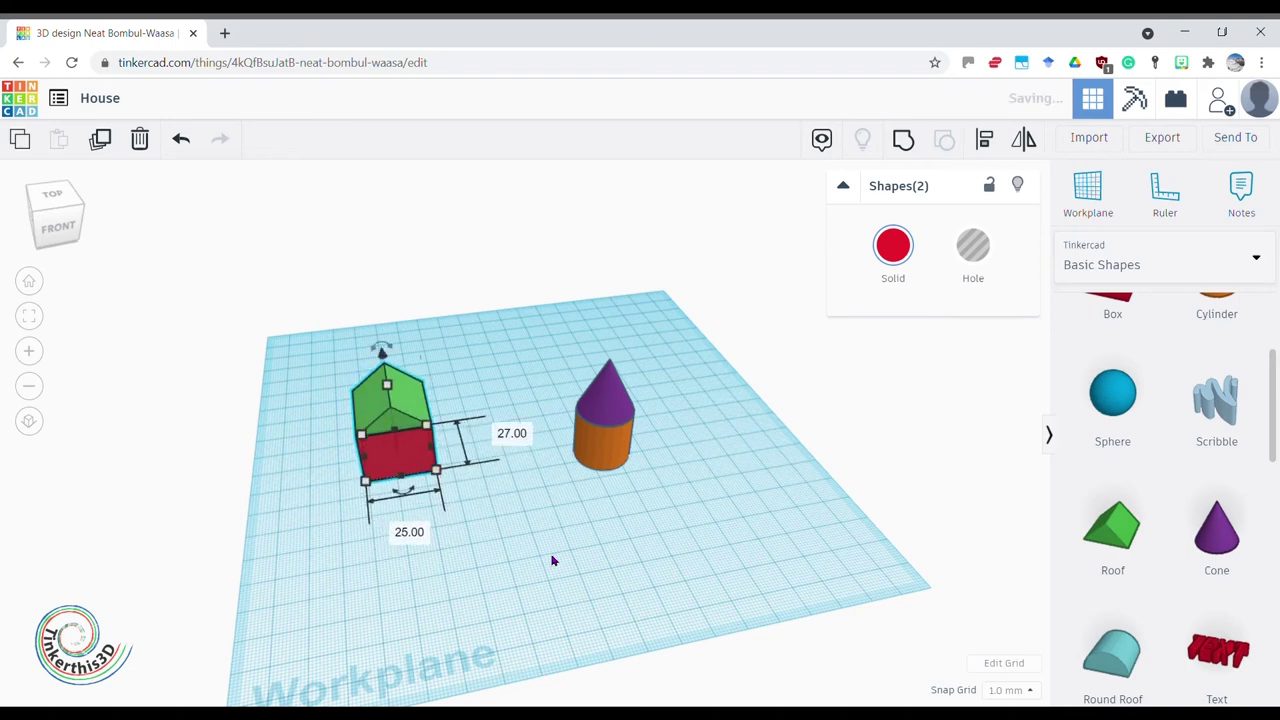
click(606, 566)
mouse_move(606, 566)
right_down()
mouse_move(477, 543)
mouse_move(463, 506)
mouse_move(586, 506)
mouse_move(586, 557)
mouse_move(563, 592)
mouse_move(620, 567)
right_up()
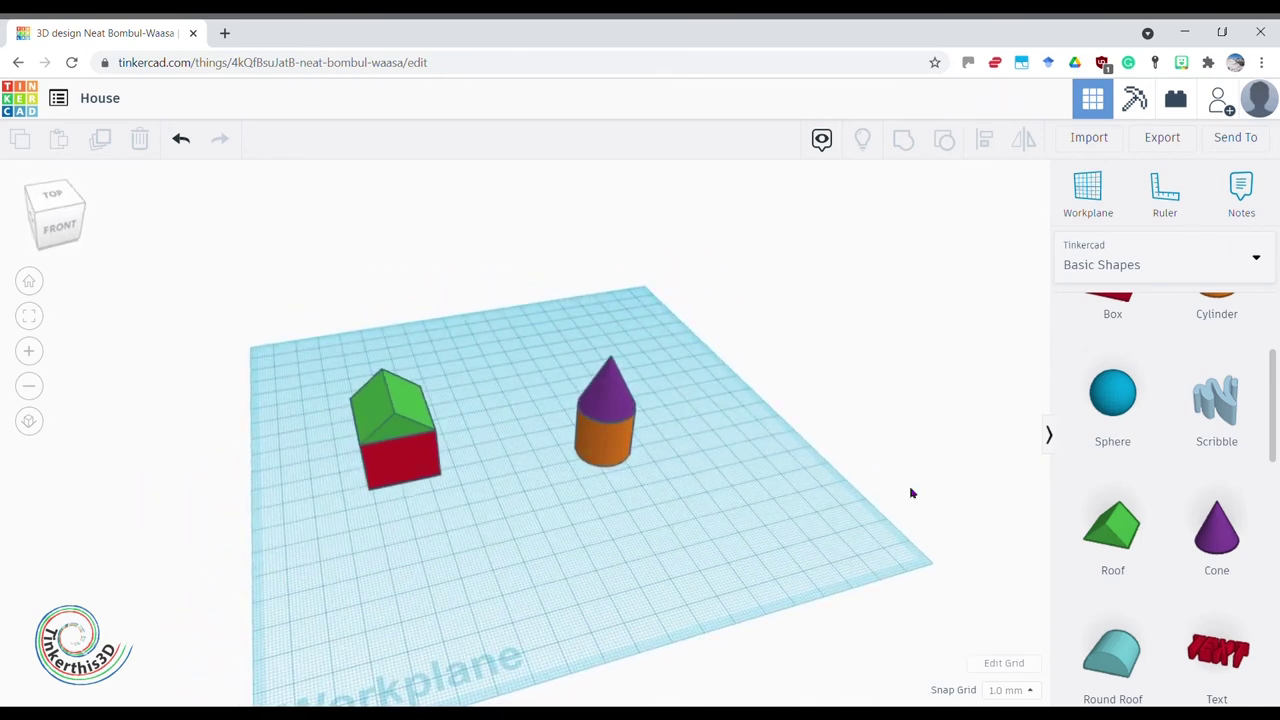
Step: Drop a new 20 mm box in front of the house and recolour it magenta
scroll(1160, 449, up, 3)
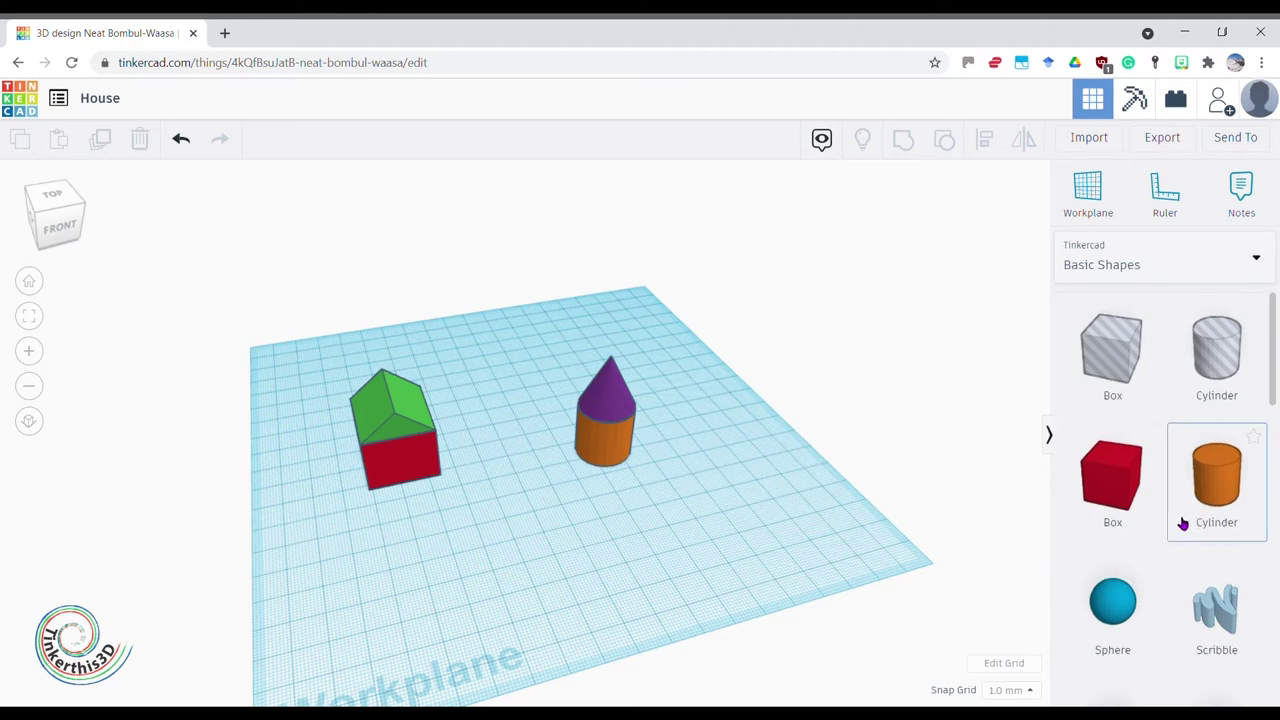
drag(1022, 515, 489, 580)
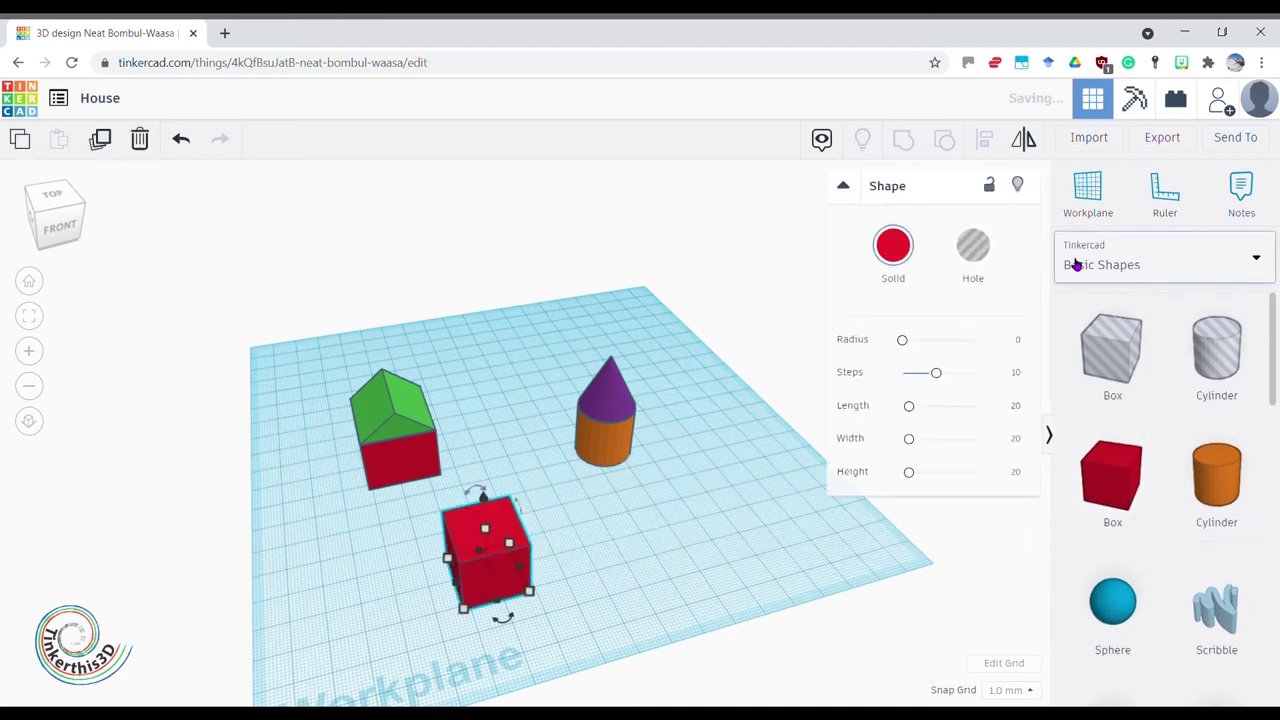
right_drag(621, 601, 786, 555)
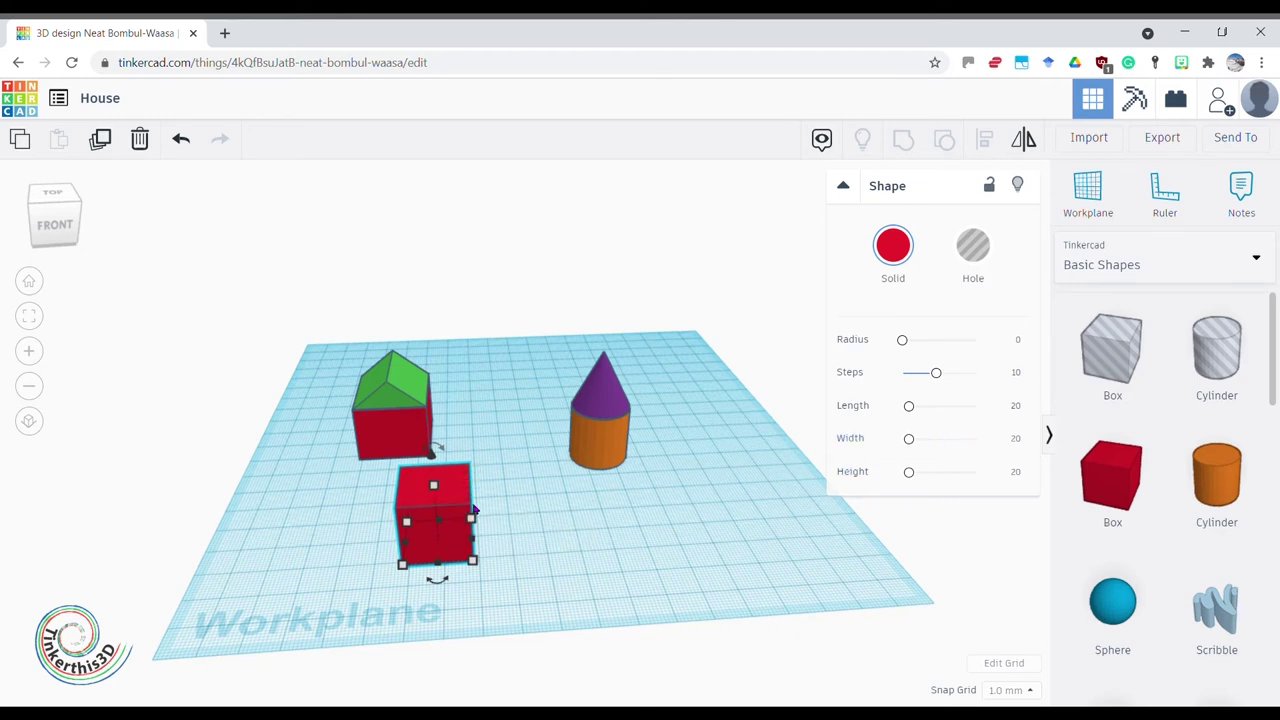
click(988, 254)
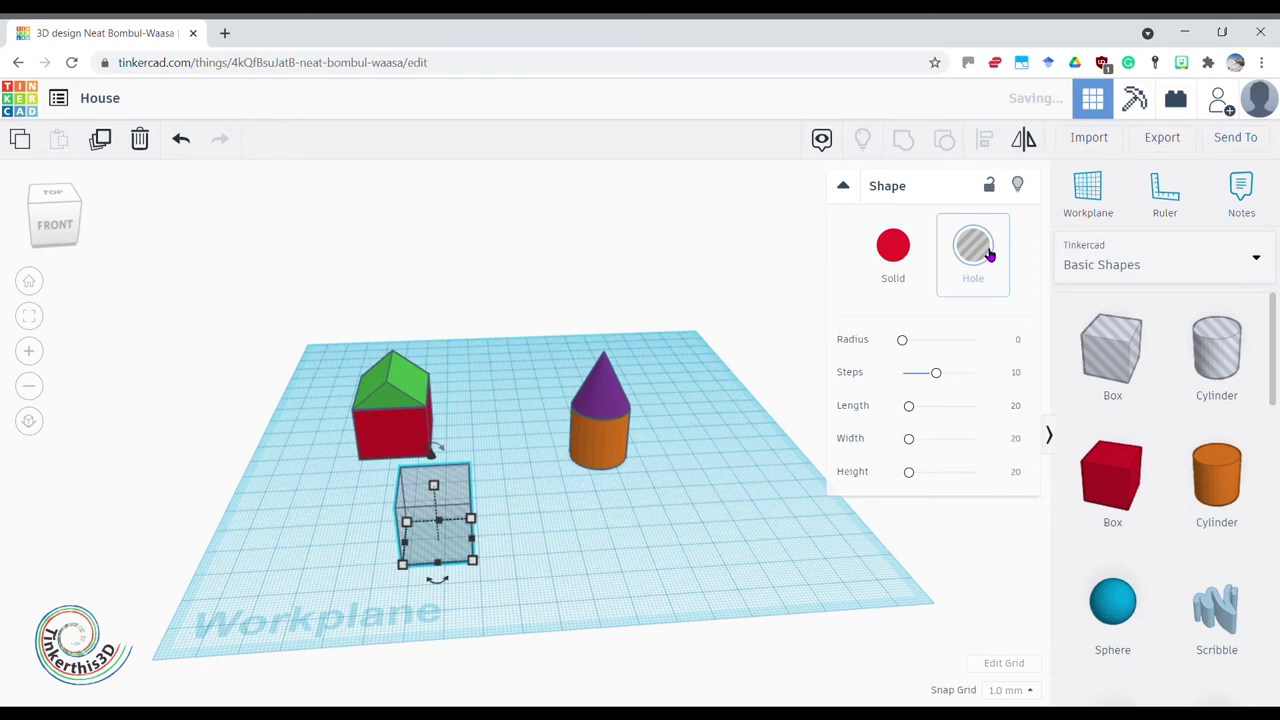
click(910, 254)
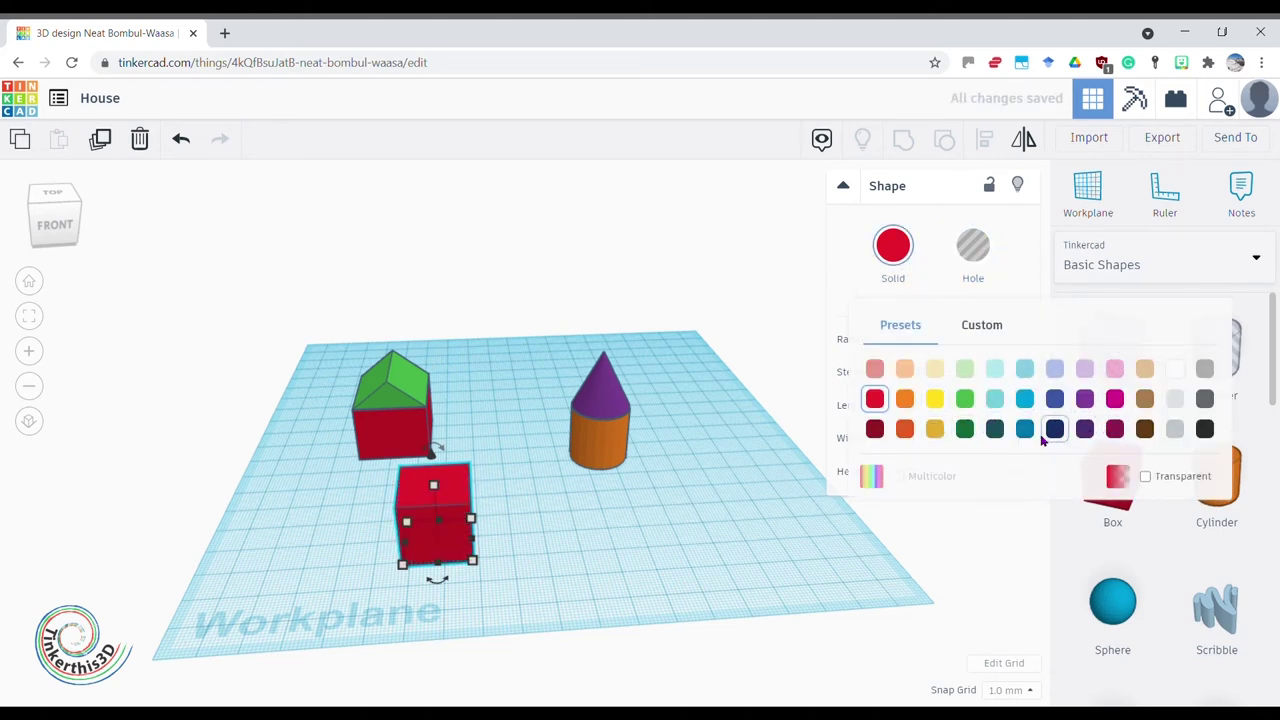
click(1115, 398)
click(766, 558)
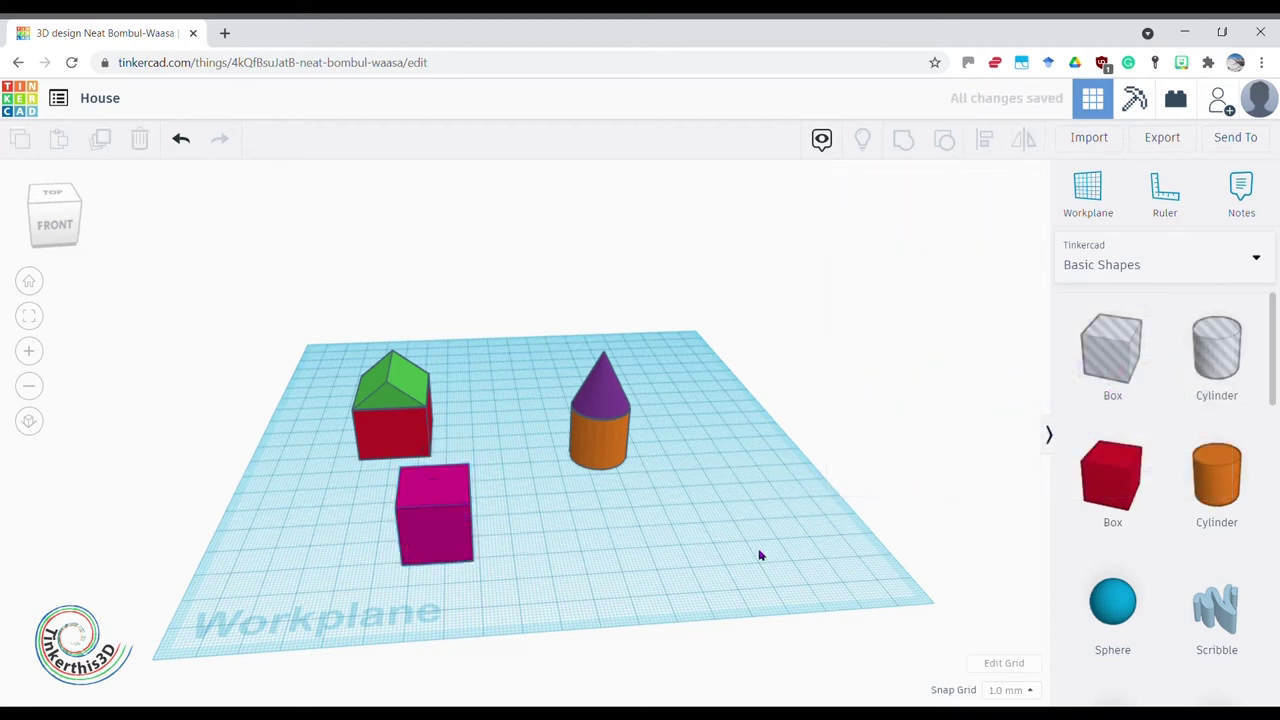
Step: Resize the magenta box to 12 mm high with a 4 by 8 footprint
click(459, 516)
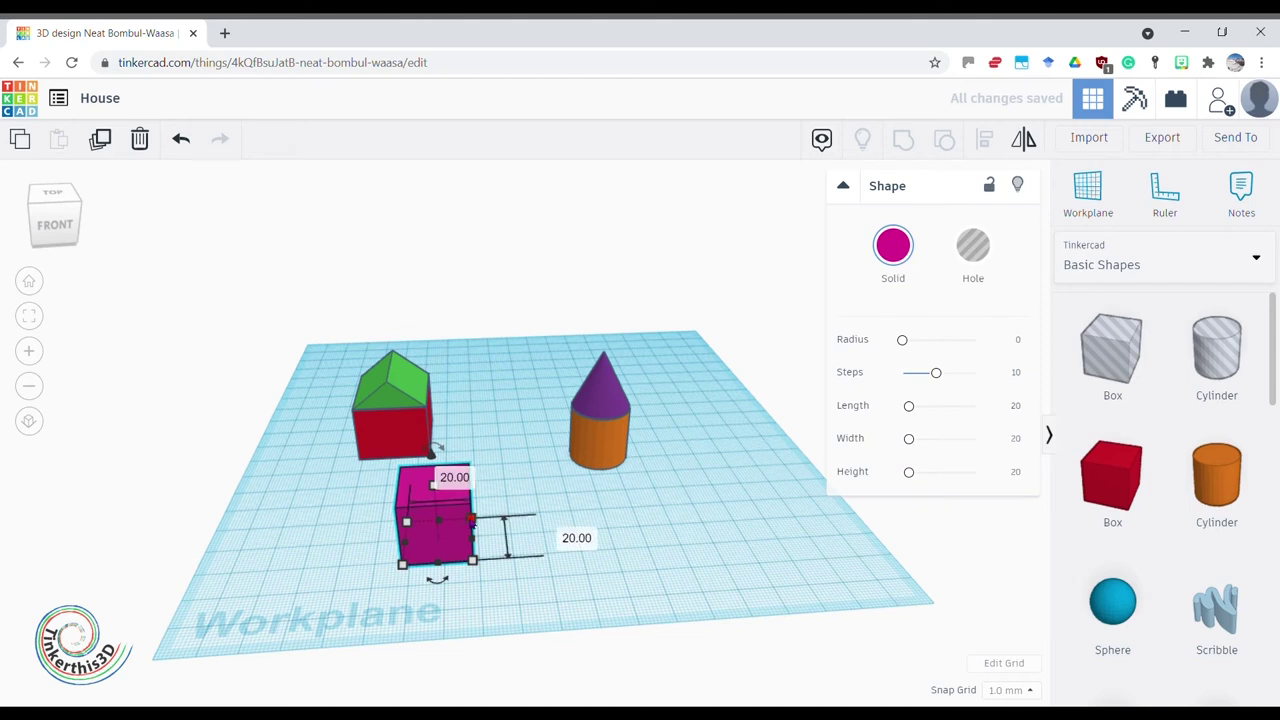
drag(472, 520, 441, 553)
right_drag(346, 534, 382, 534)
mouse_move(445, 543)
mouse_down()
mouse_move(489, 580)
mouse_move(472, 581)
mouse_move(452, 548)
mouse_up()
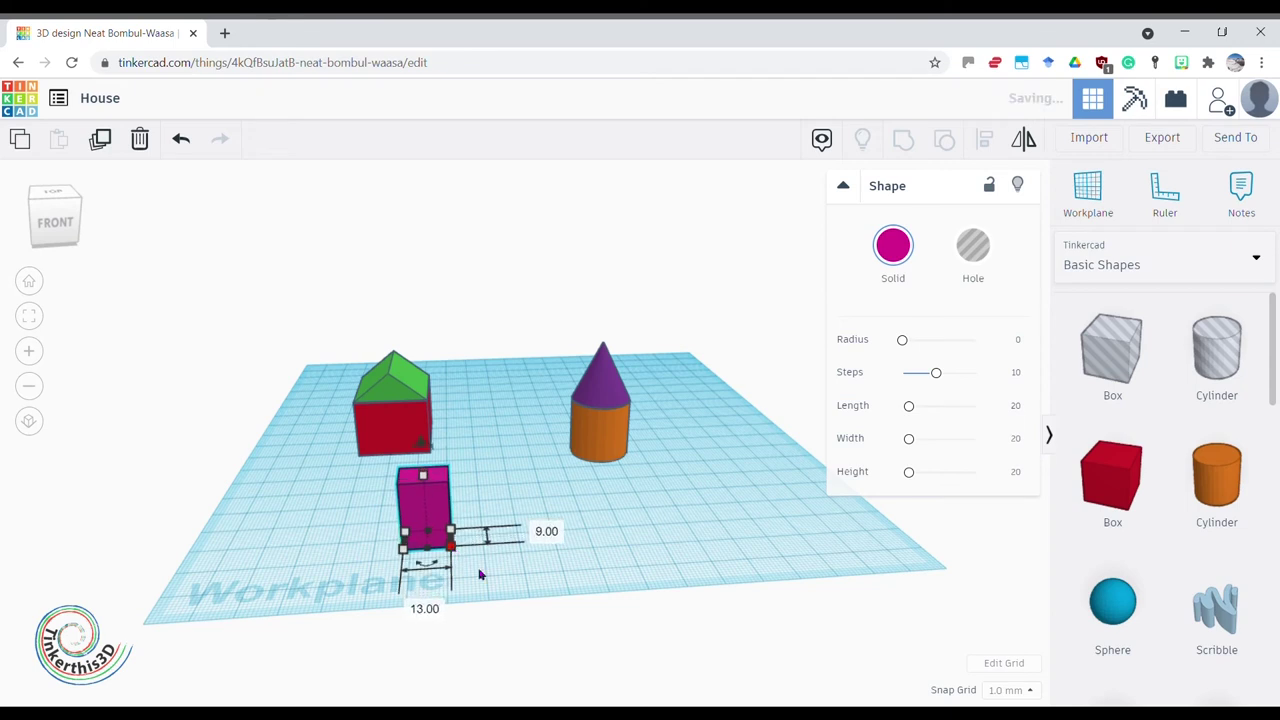
click(478, 571)
click(428, 478)
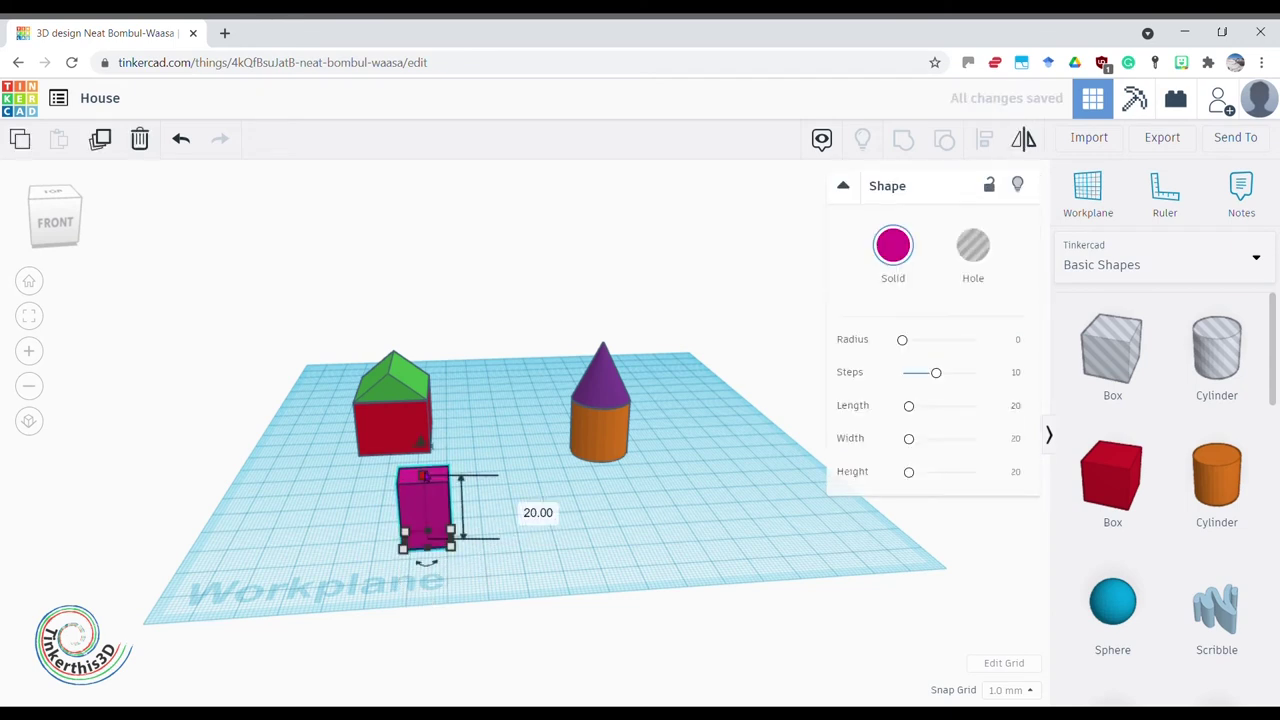
drag(424, 477, 425, 505)
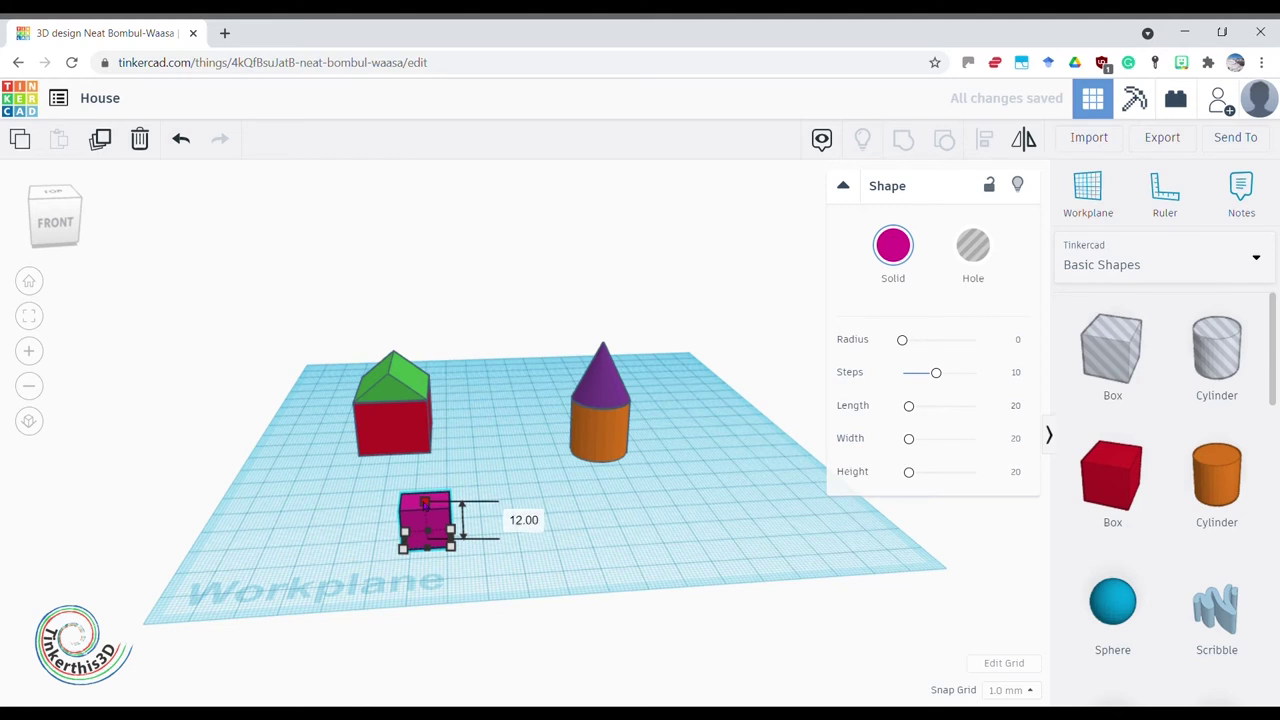
drag(452, 546, 434, 531)
right_drag(528, 563, 556, 578)
Step: Move the magenta door against the house front and nudge it right into place
drag(436, 541, 398, 448)
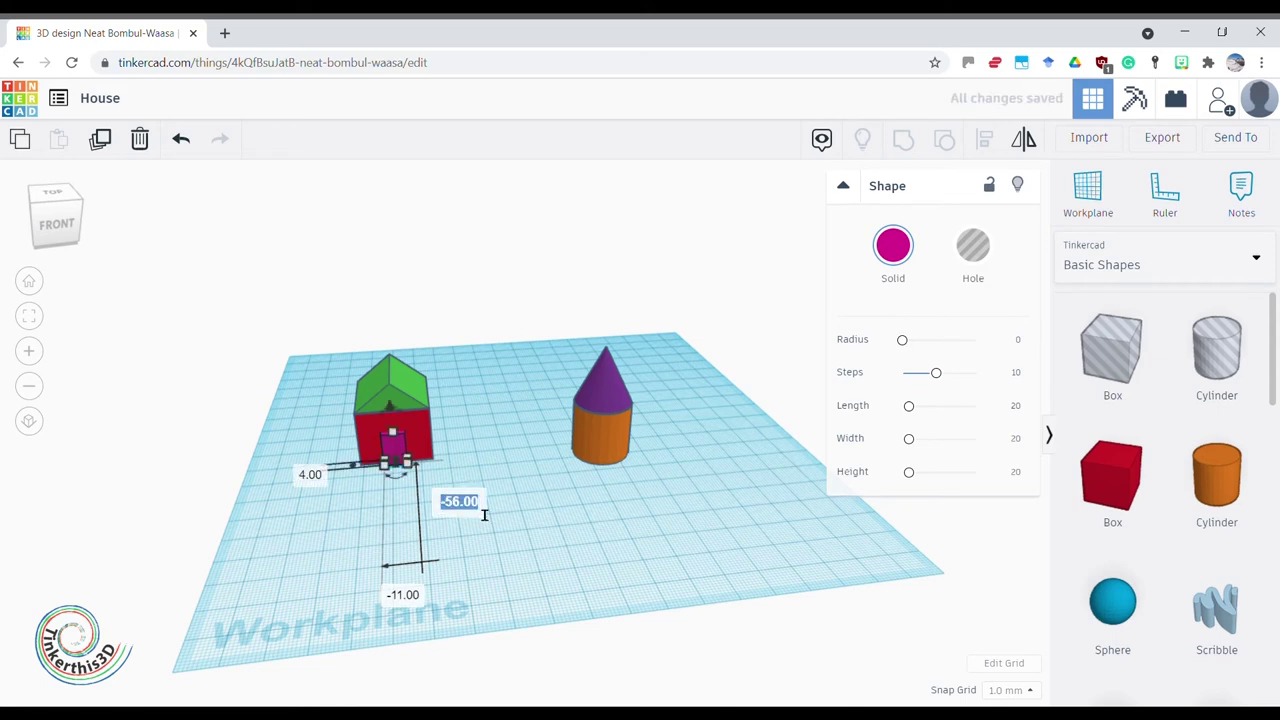
click(476, 494)
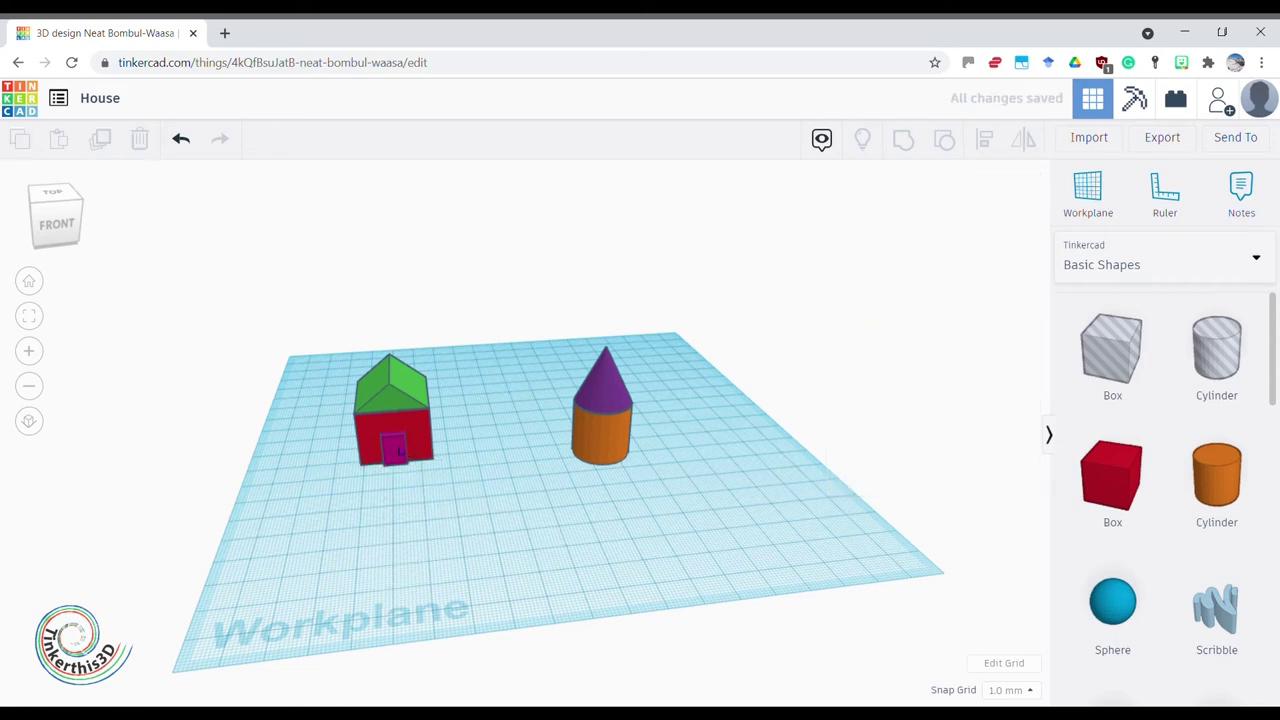
click(396, 449)
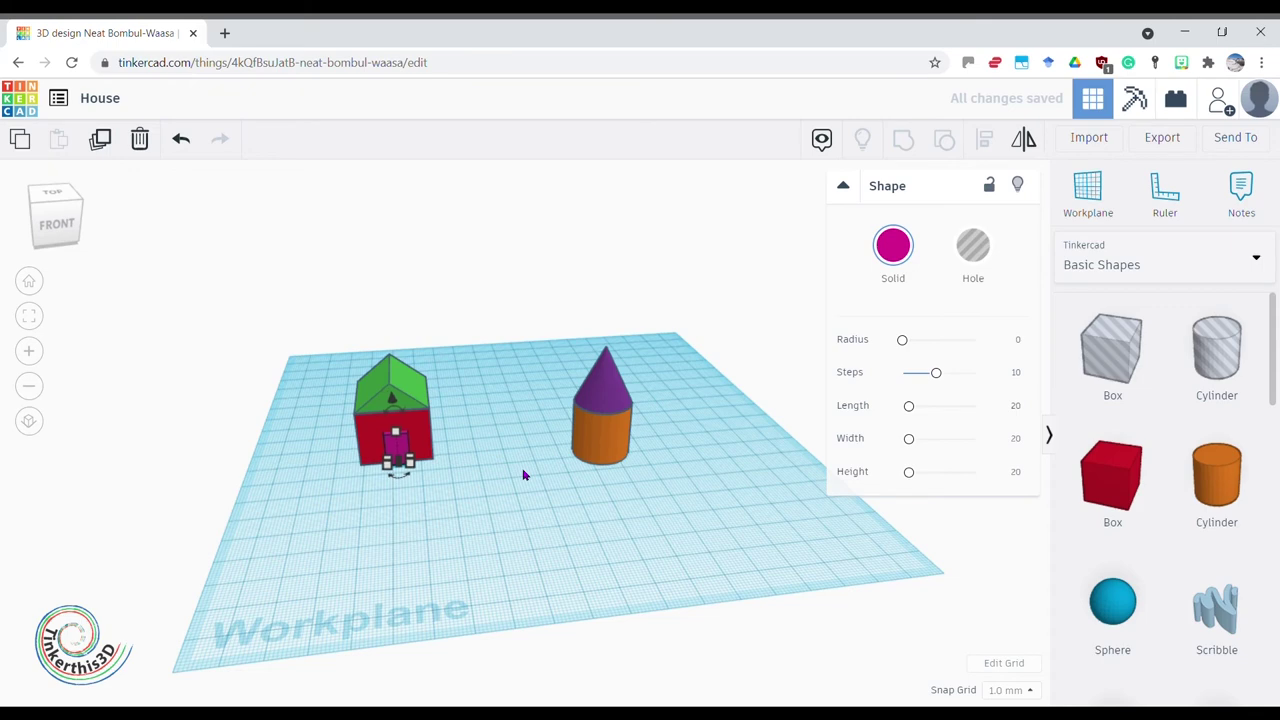
key(Right)
right_drag(400, 540, 547, 565)
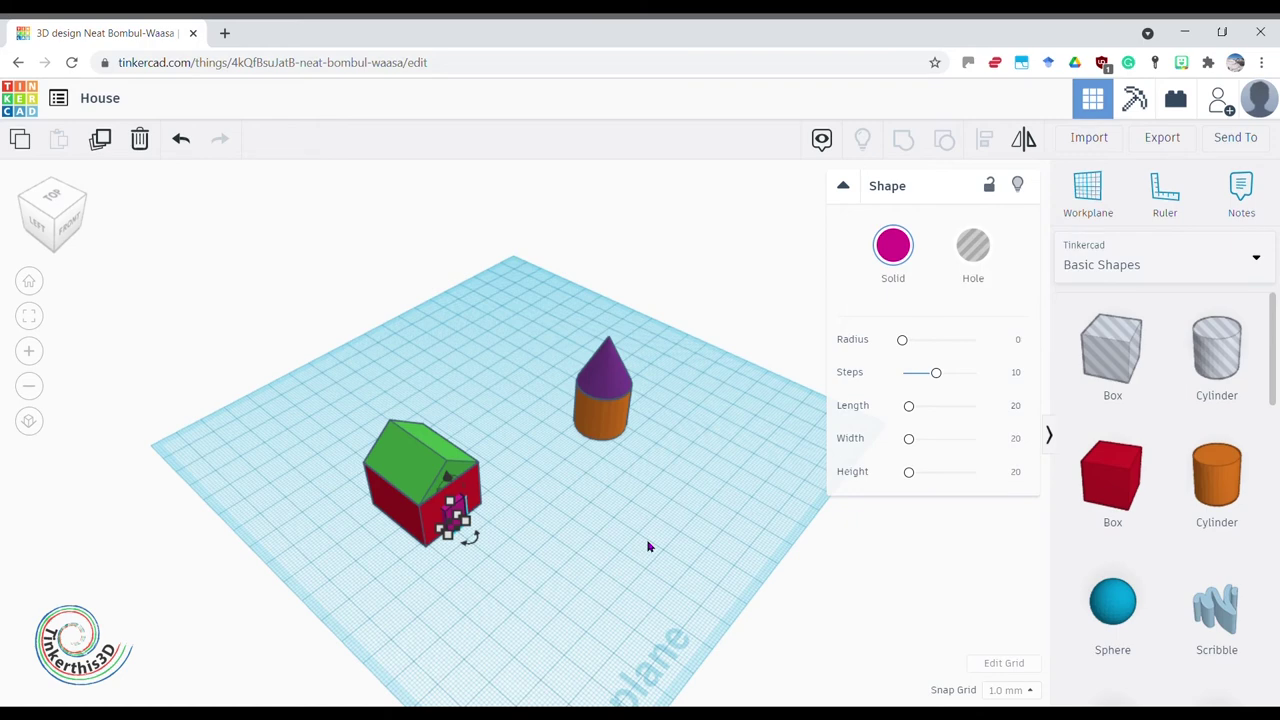
right_drag(476, 587, 636, 575)
Step: Add a new box and size it to 7 by 4 mm with a height of 9
drag(1000, 512, 505, 580)
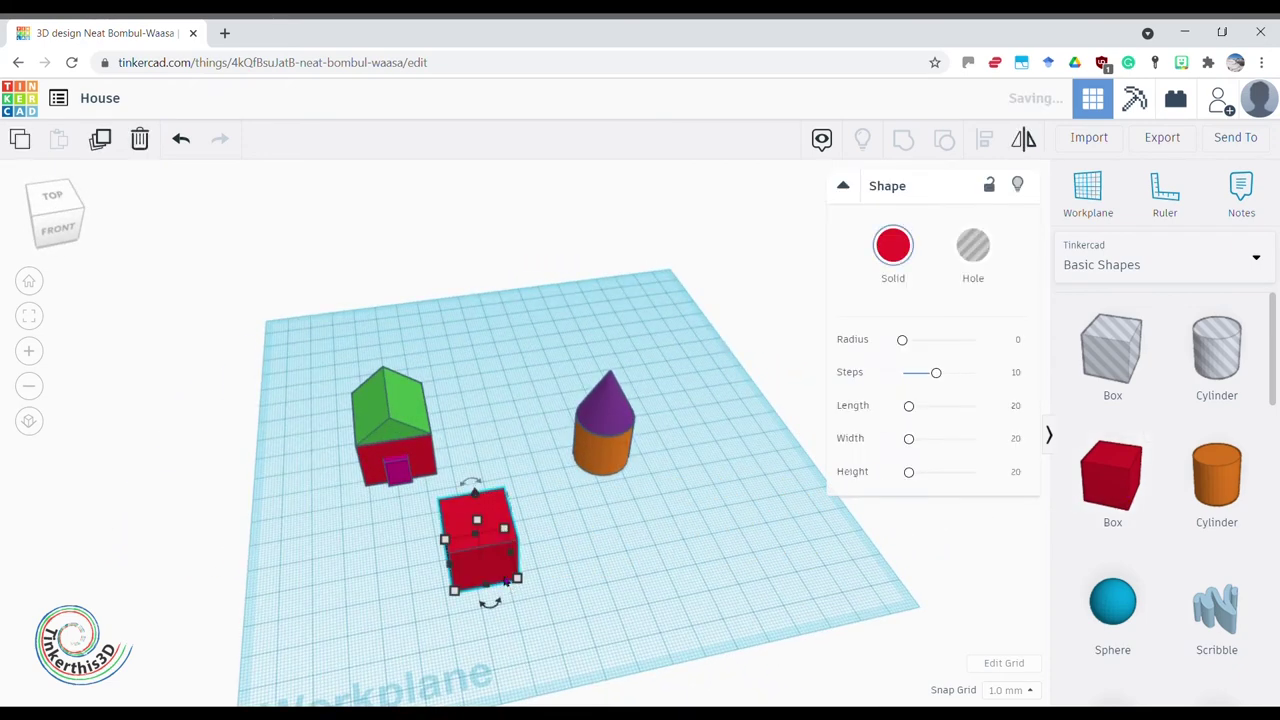
right_drag(537, 594, 560, 570)
drag(452, 410, 453, 452)
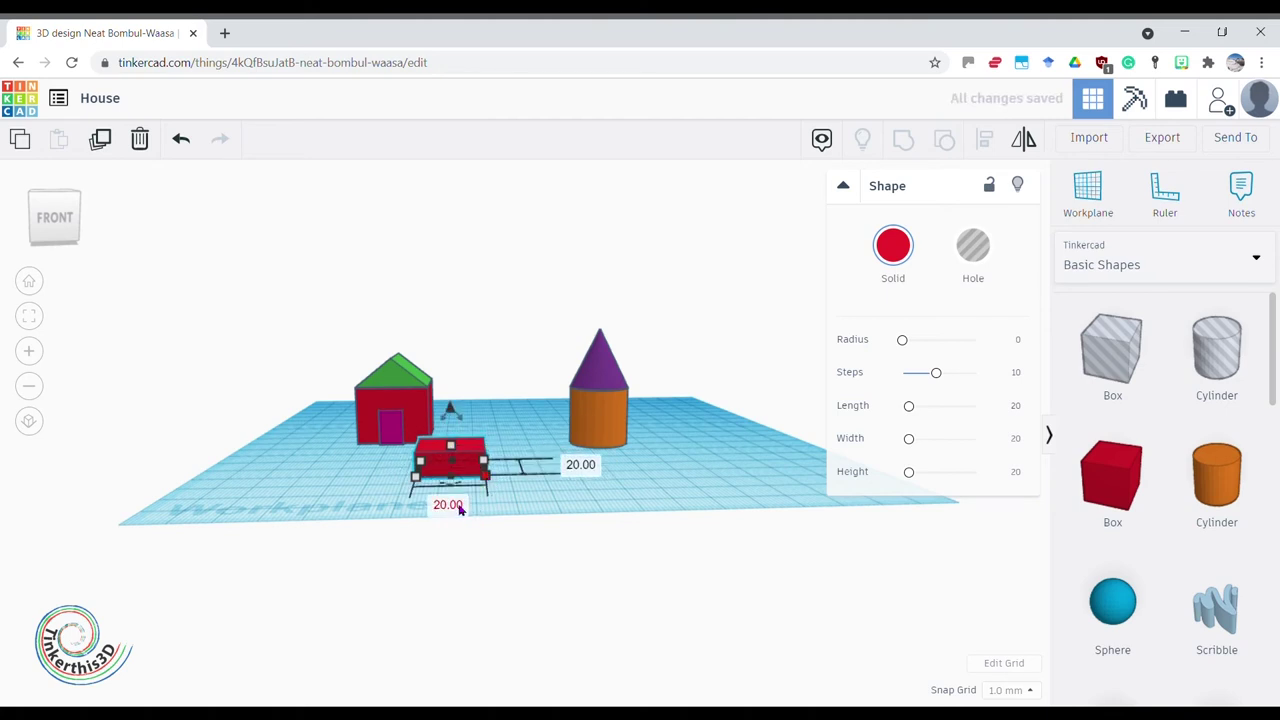
click(460, 507)
text(7)
key(Return)
click(546, 472)
text(7)
key(Return)
right_drag(516, 489, 557, 600)
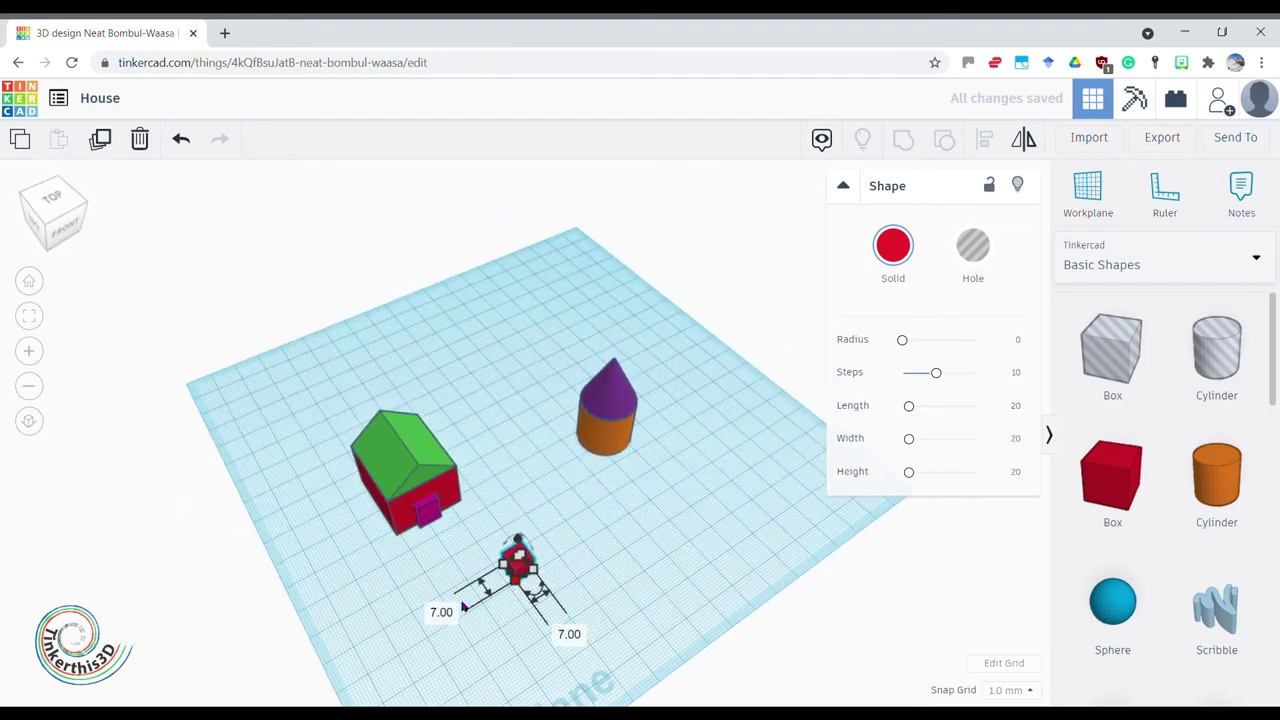
click(449, 621)
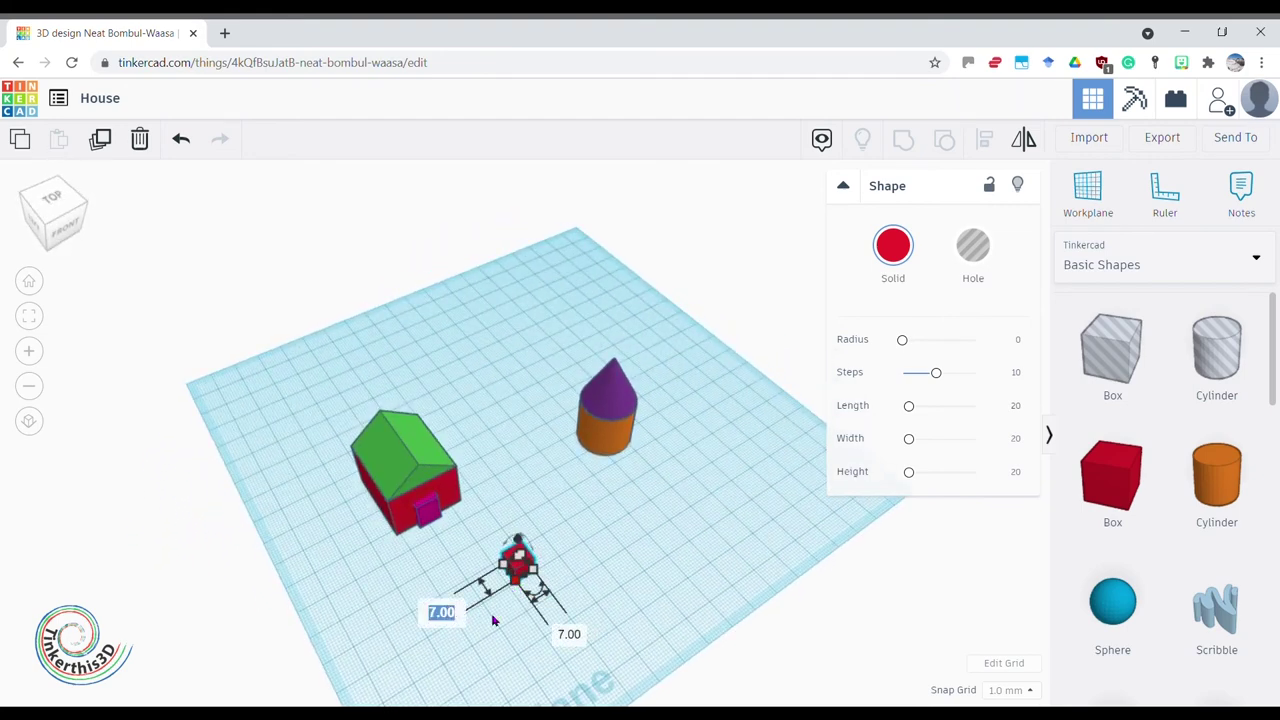
text(4)
key(Return)
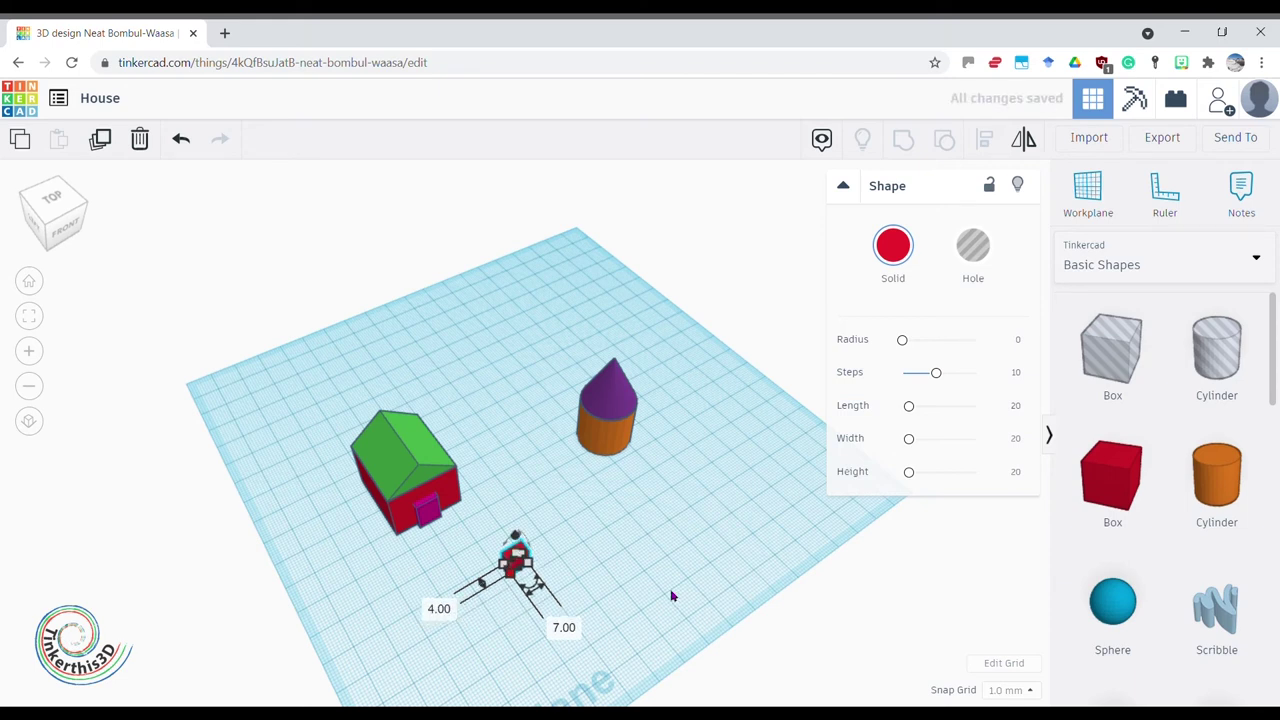
Step: Colour the small box blue and move it beside the red house
click(671, 596)
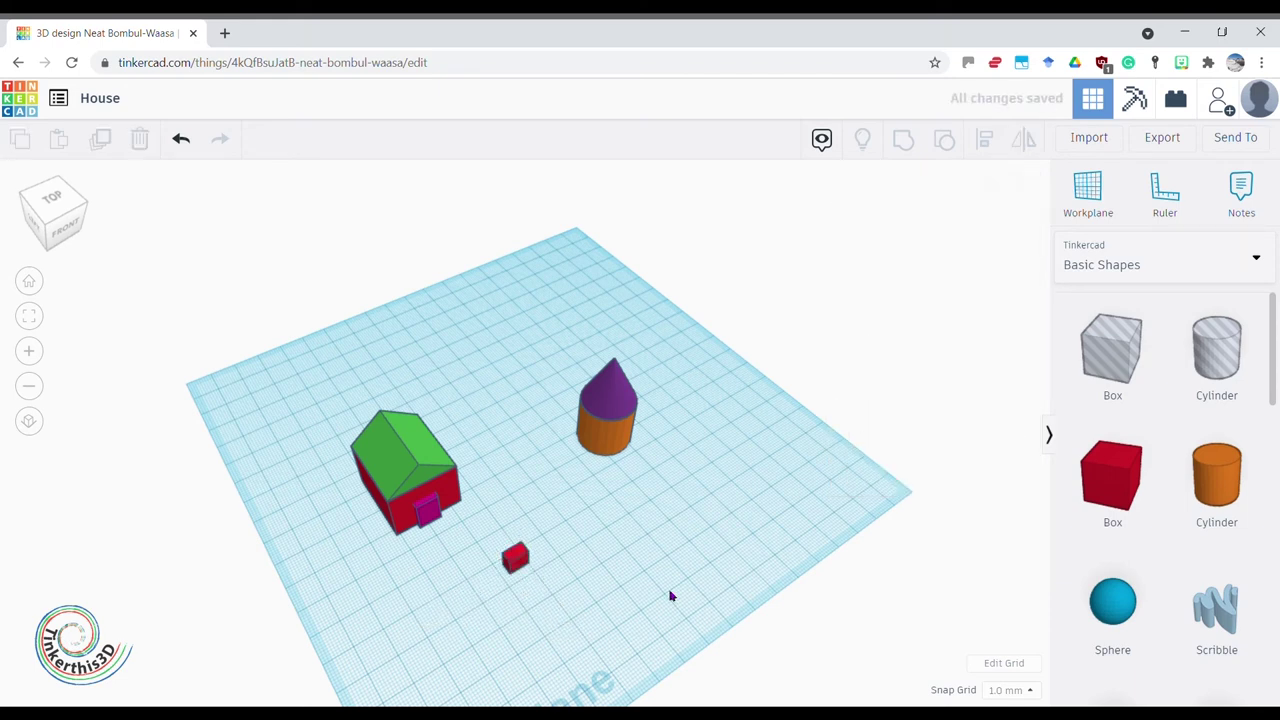
click(516, 562)
click(892, 258)
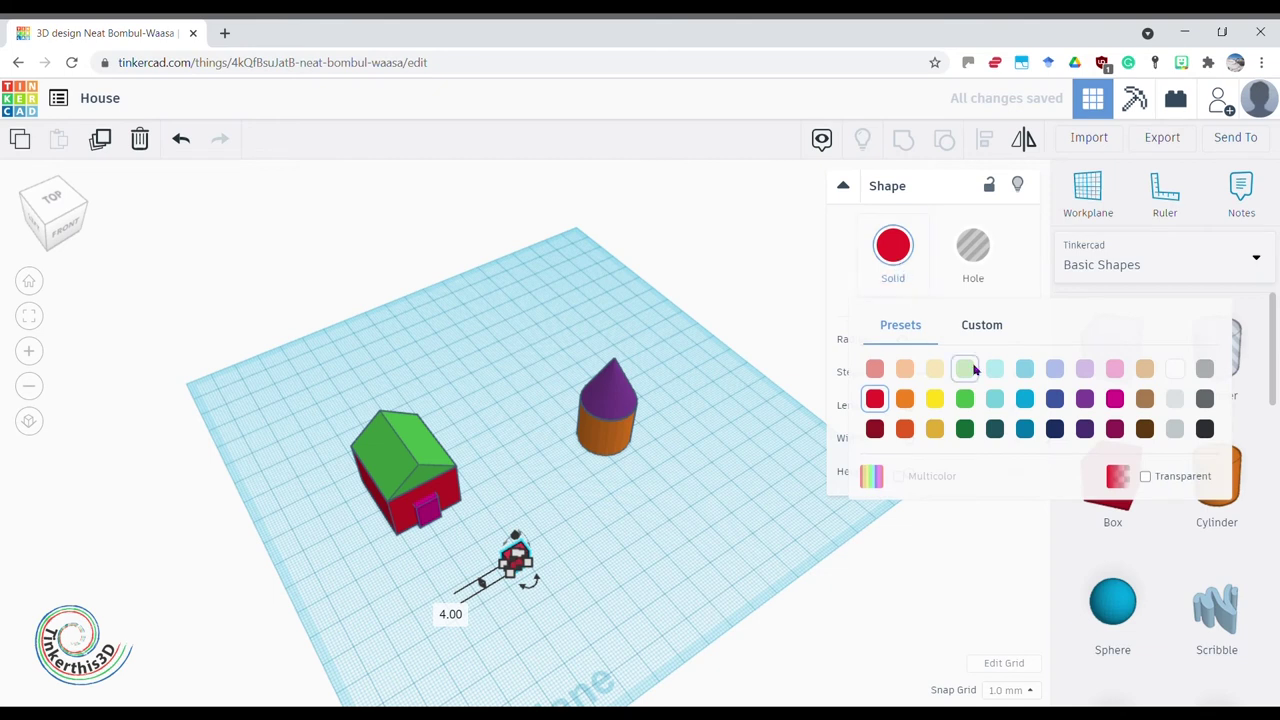
click(1024, 399)
click(520, 645)
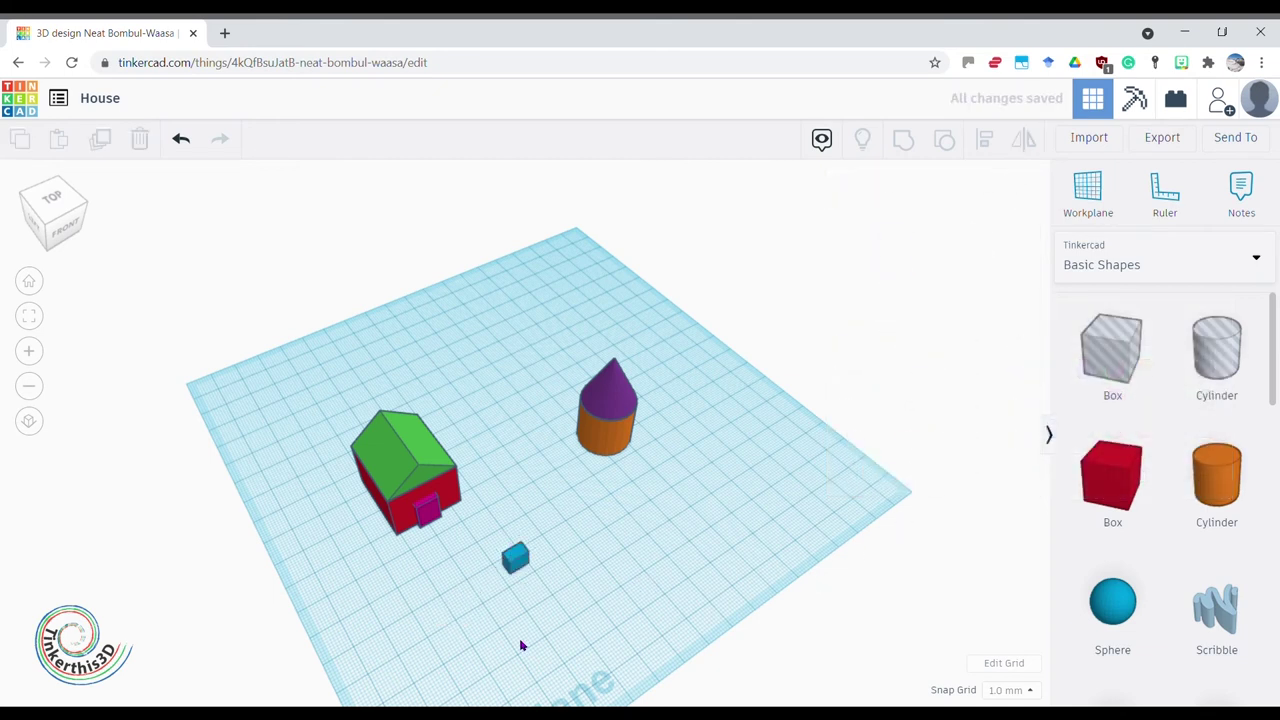
drag(513, 568, 345, 533)
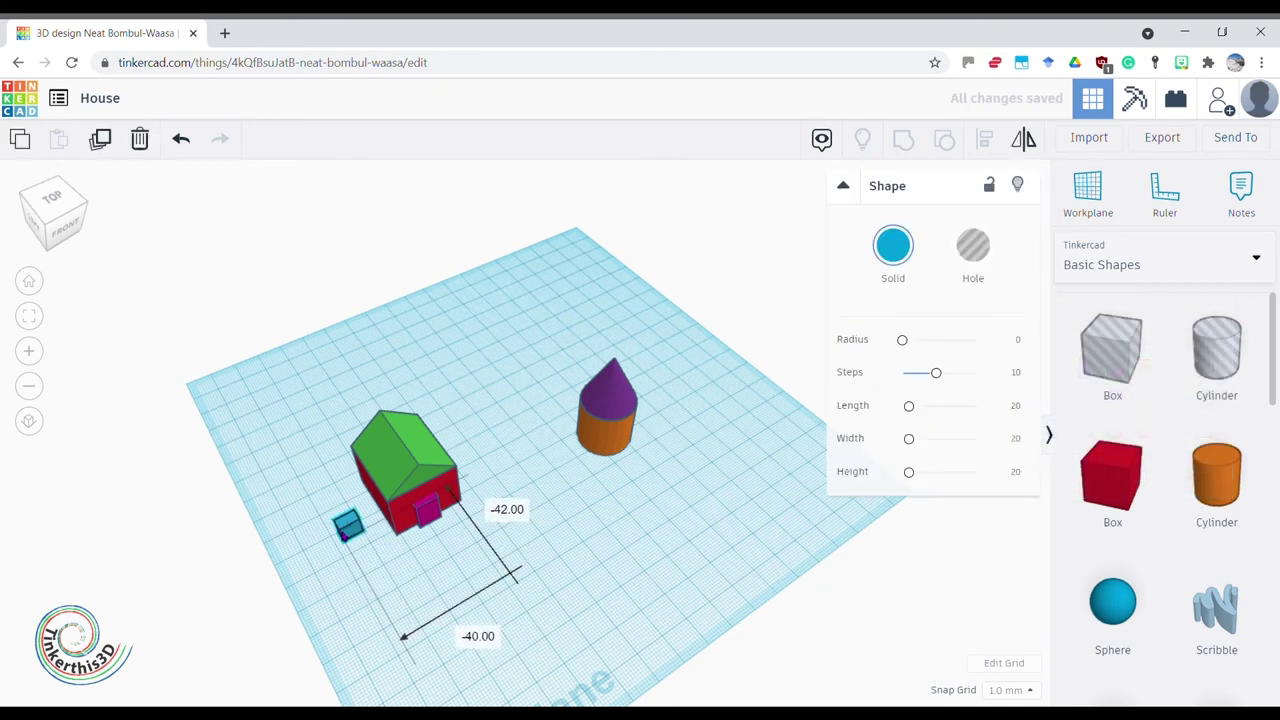
right_drag(417, 586, 516, 645)
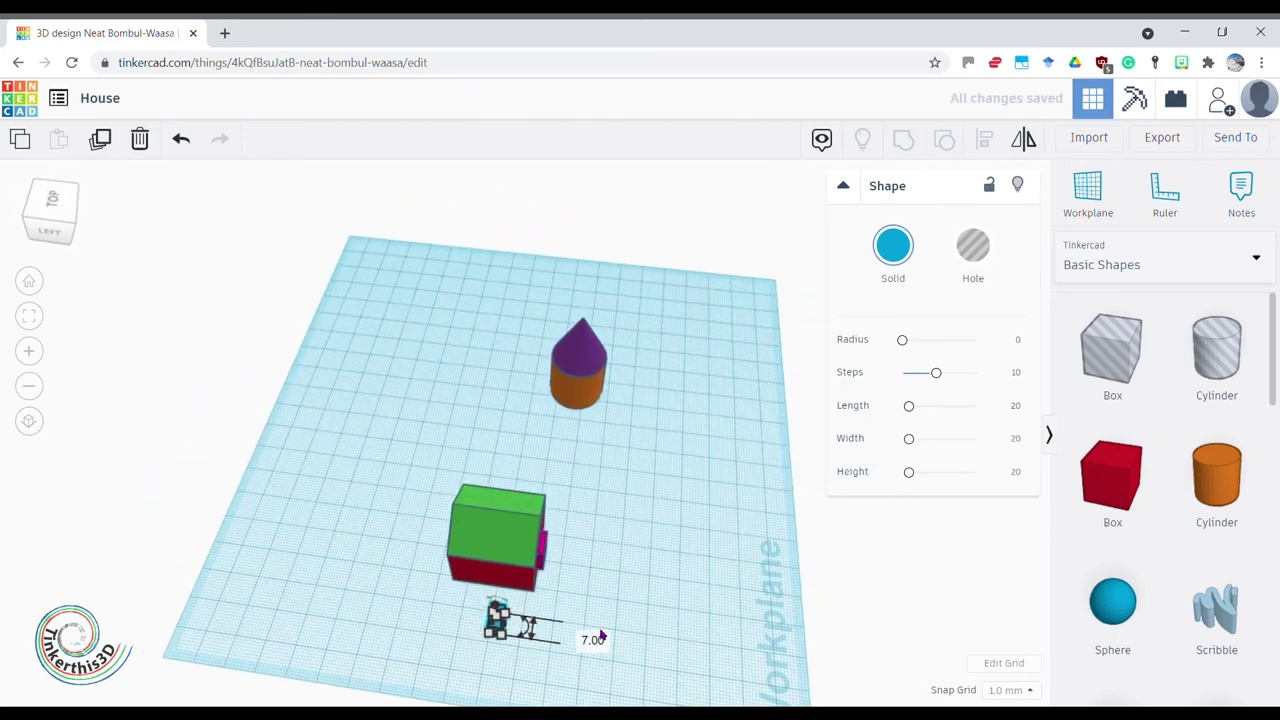
Step: Rotate the small blue box by 90 degrees
mouse_move(518, 640)
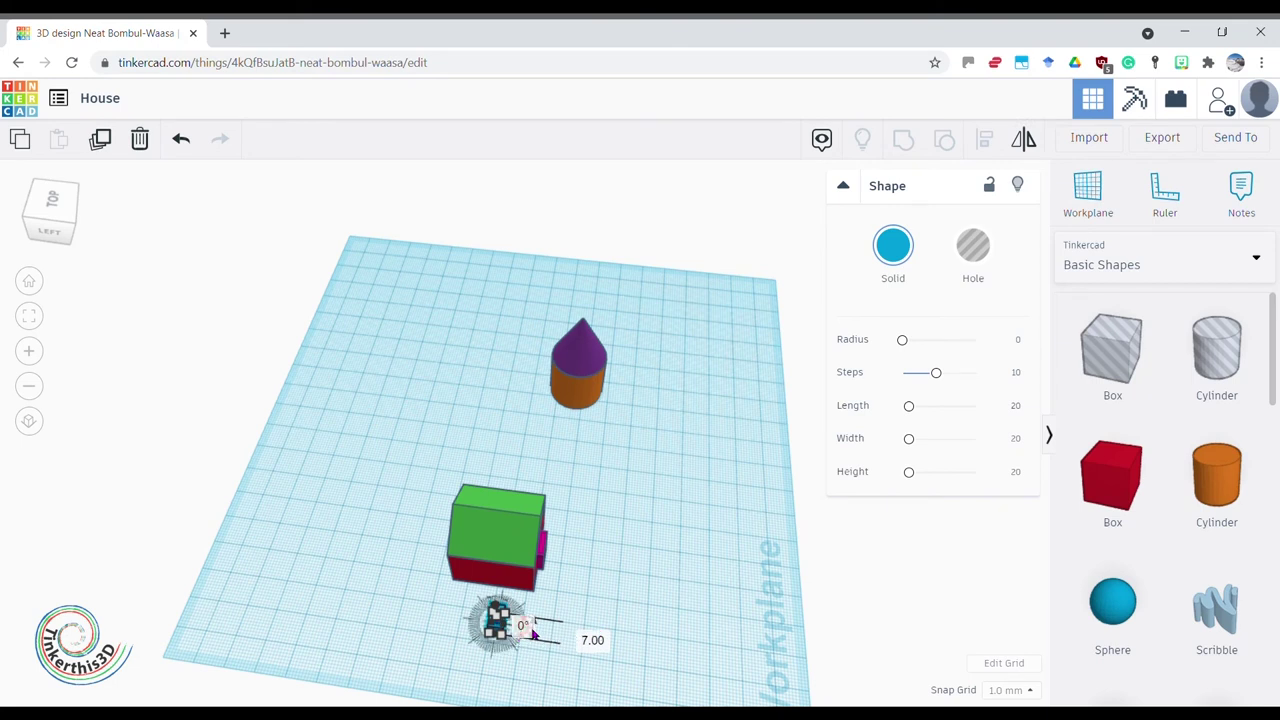
click(541, 639)
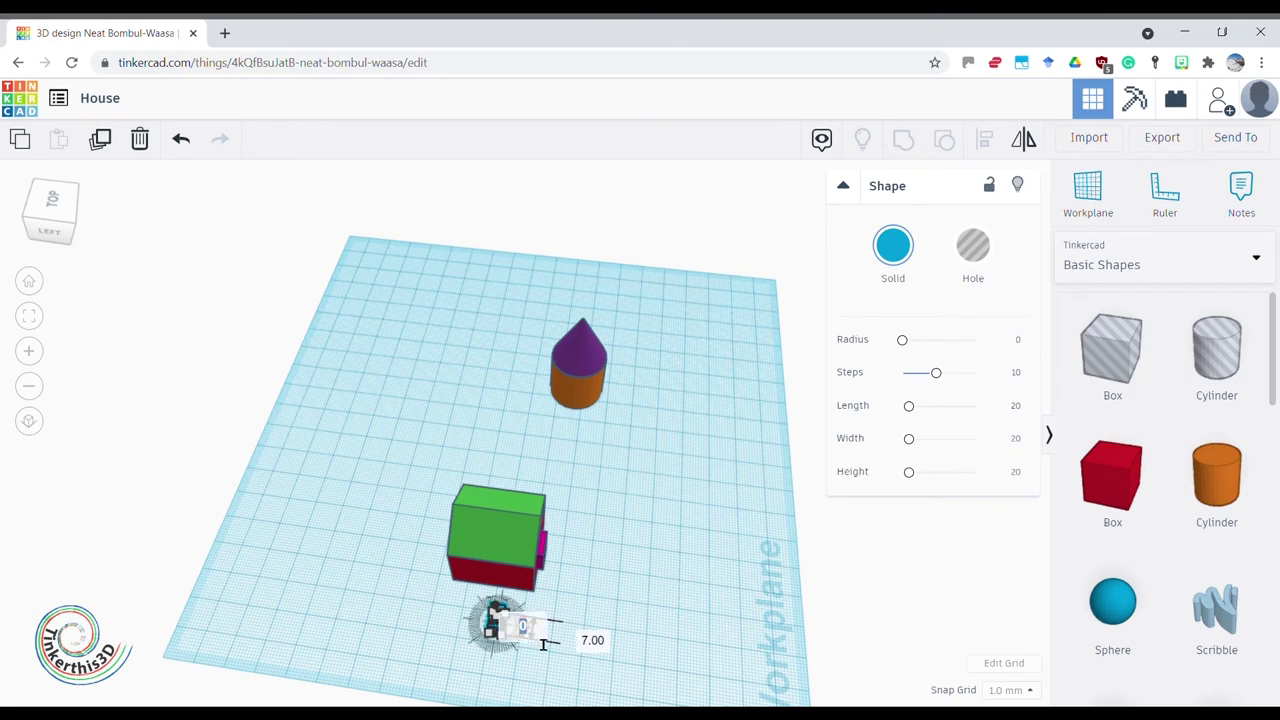
key(Return)
click(642, 647)
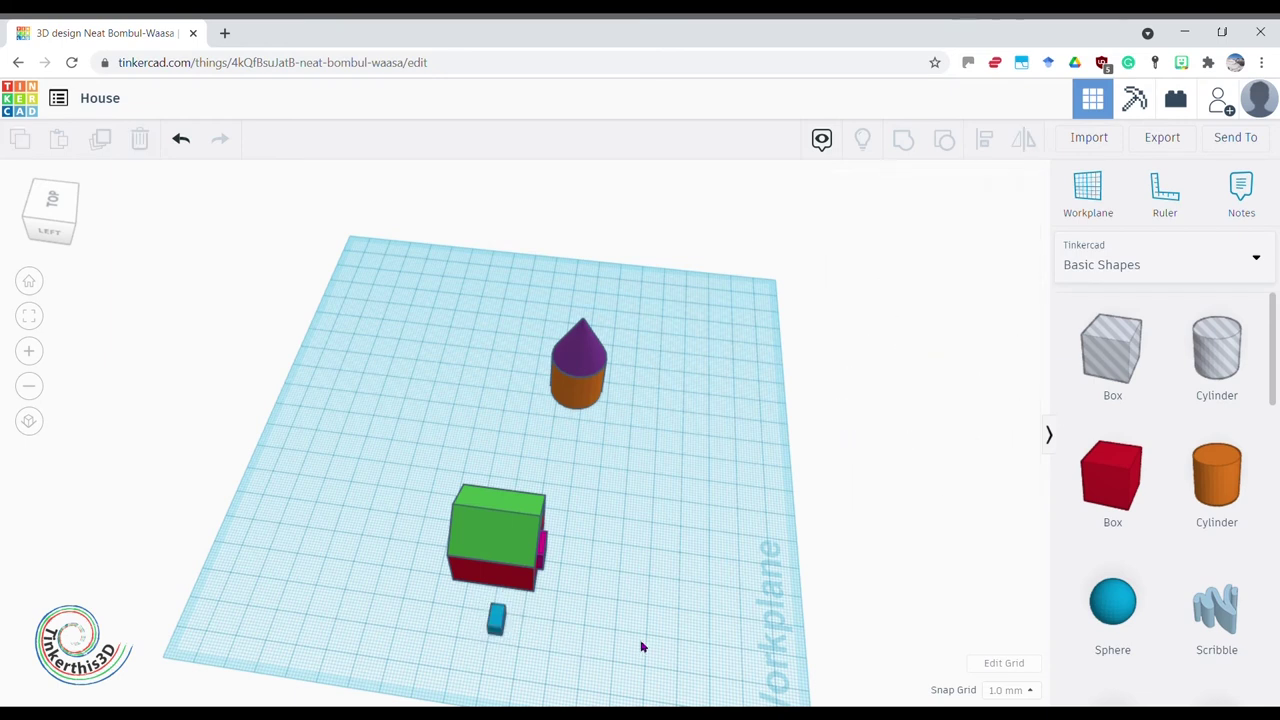
click(497, 622)
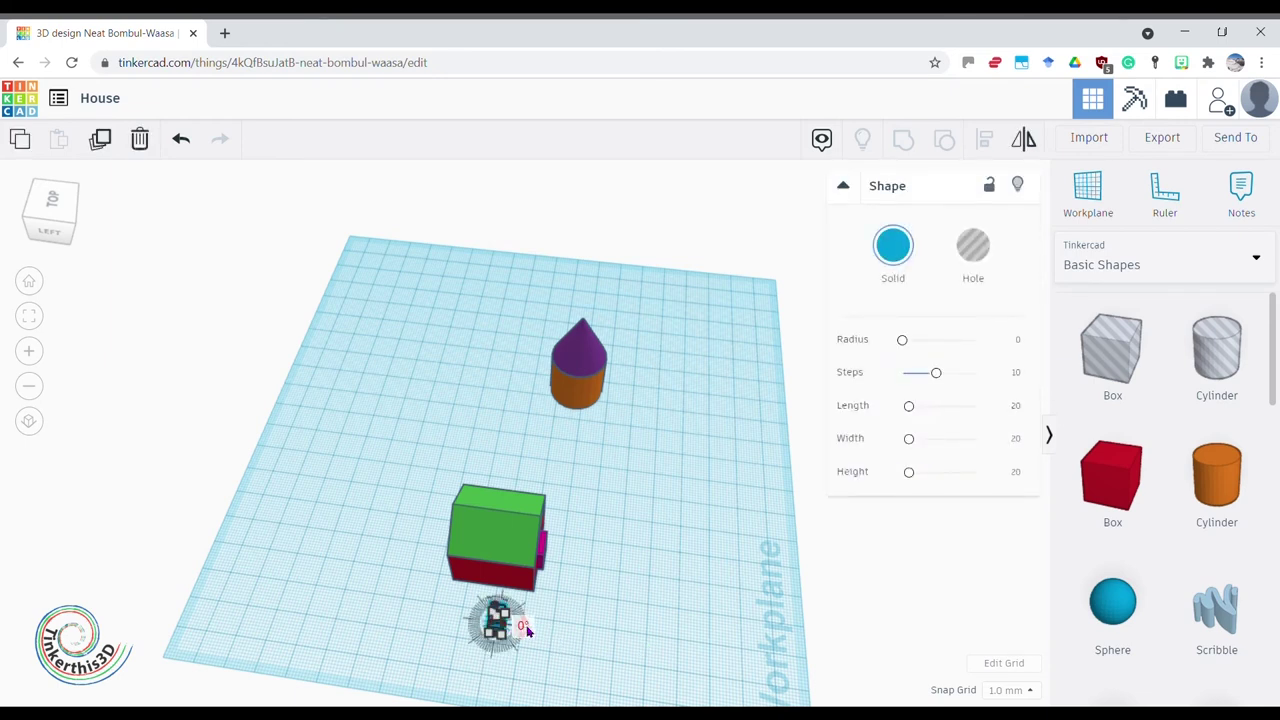
click(523, 627)
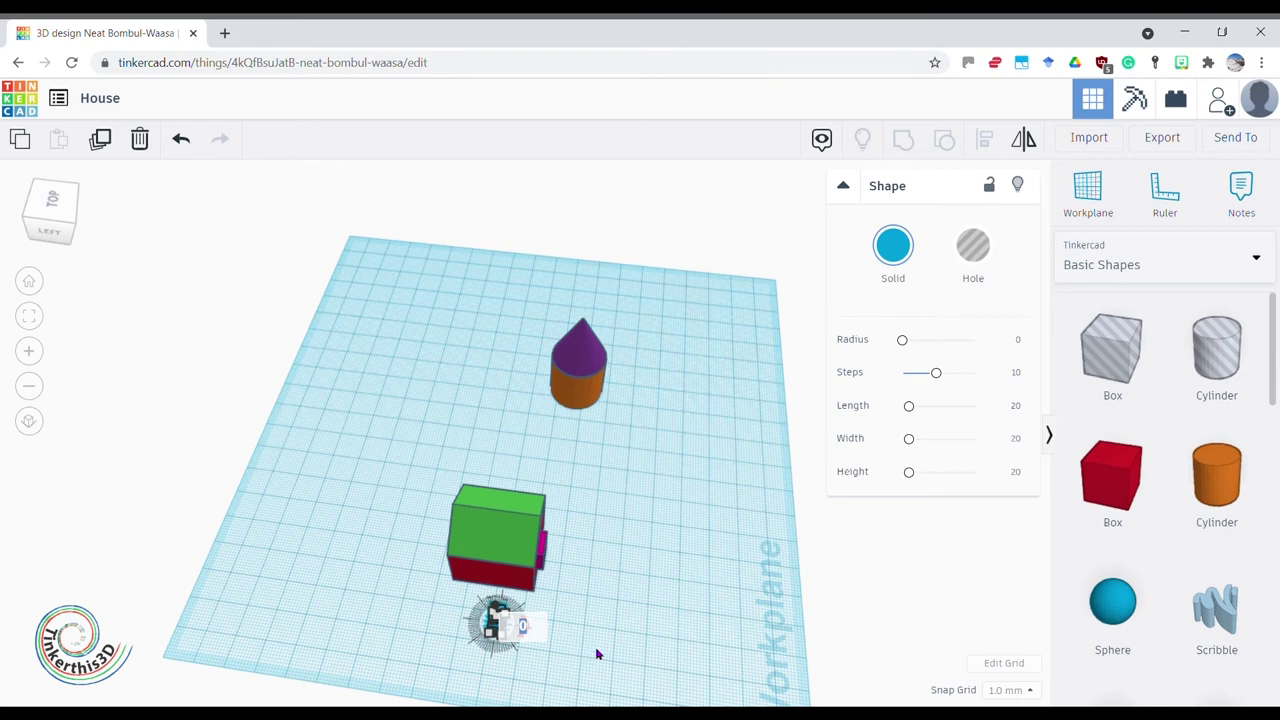
text(90)
key(Return)
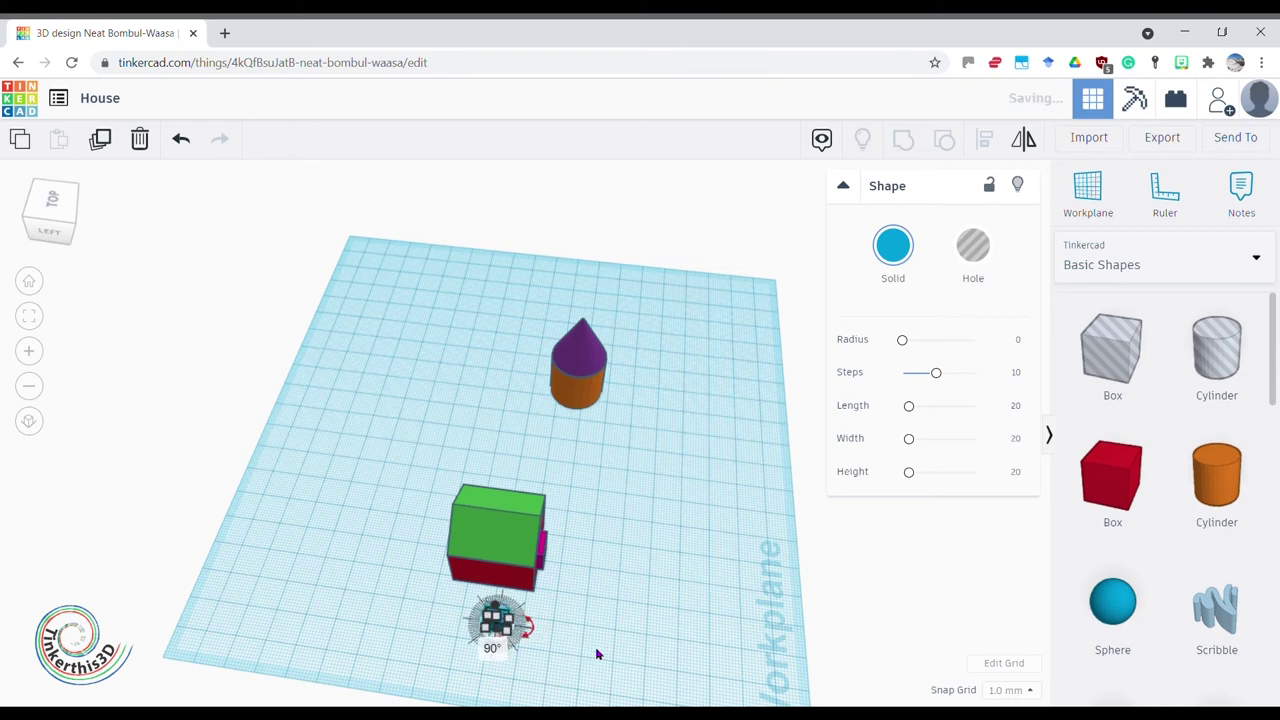
Step: Turn the blue box to about -45° and push it against the house front
click(534, 633)
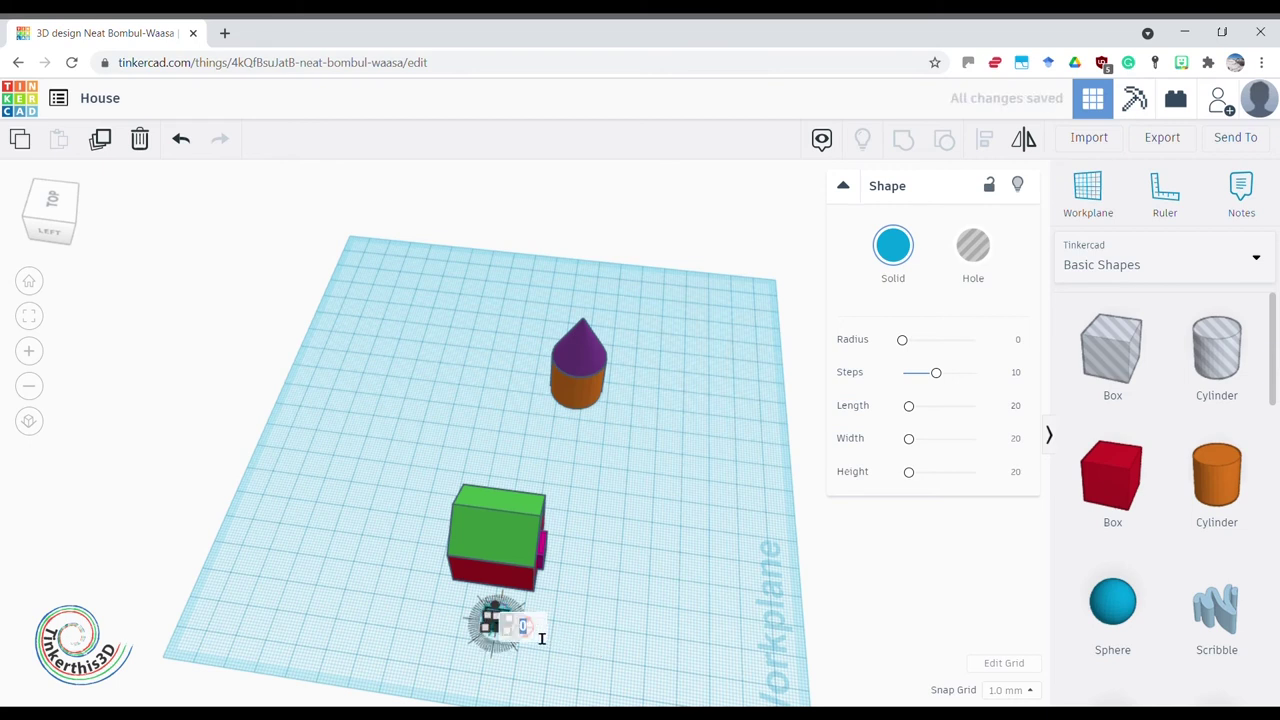
key(Escape)
click(548, 632)
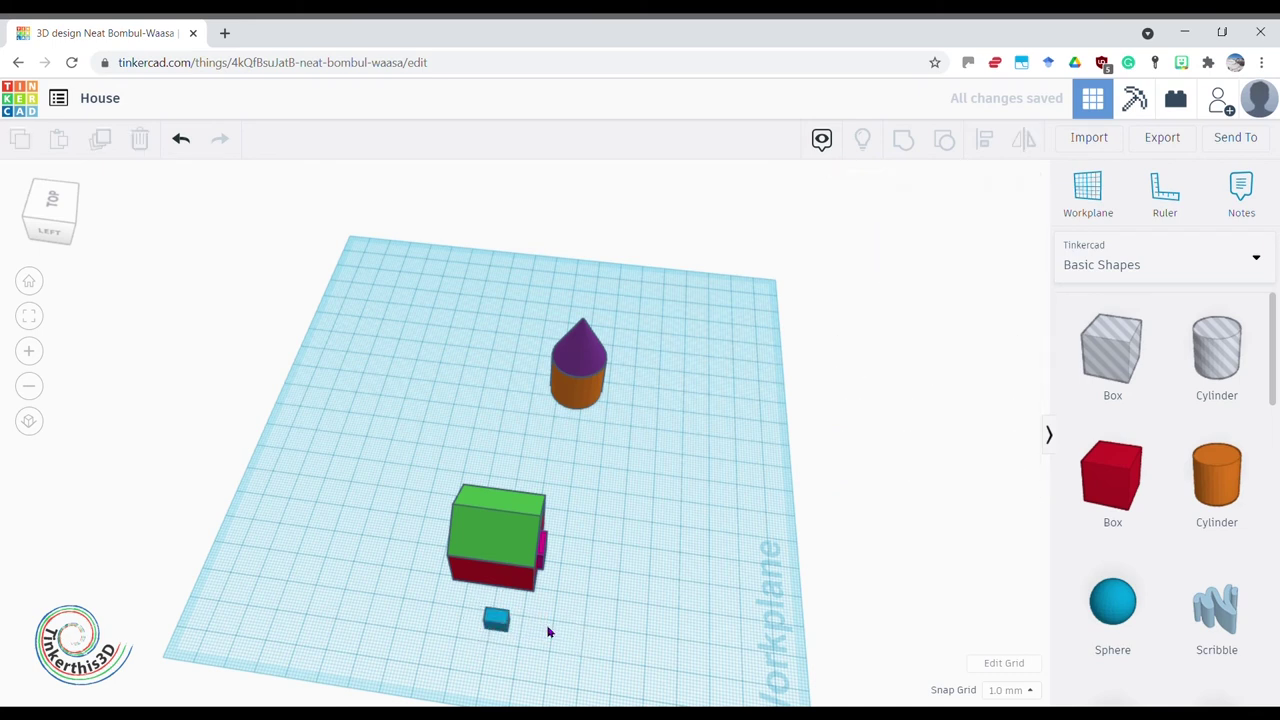
click(497, 626)
drag(531, 627, 507, 513)
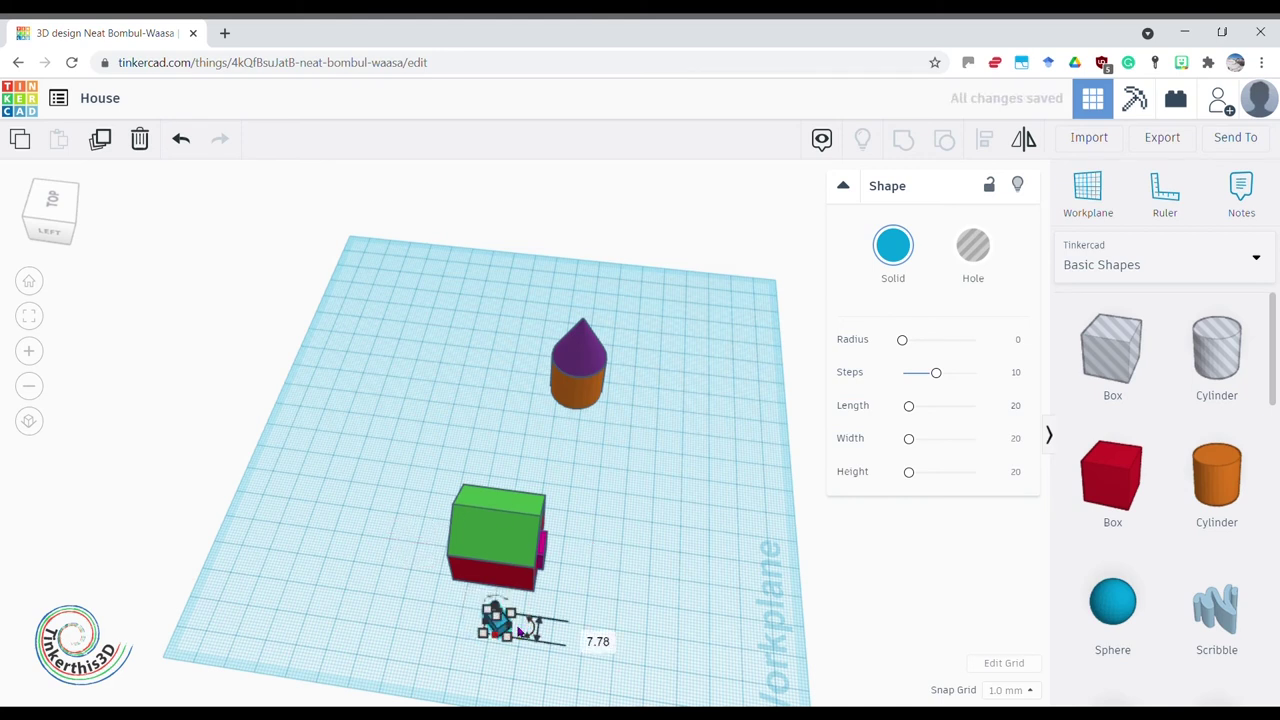
mouse_move(530, 625)
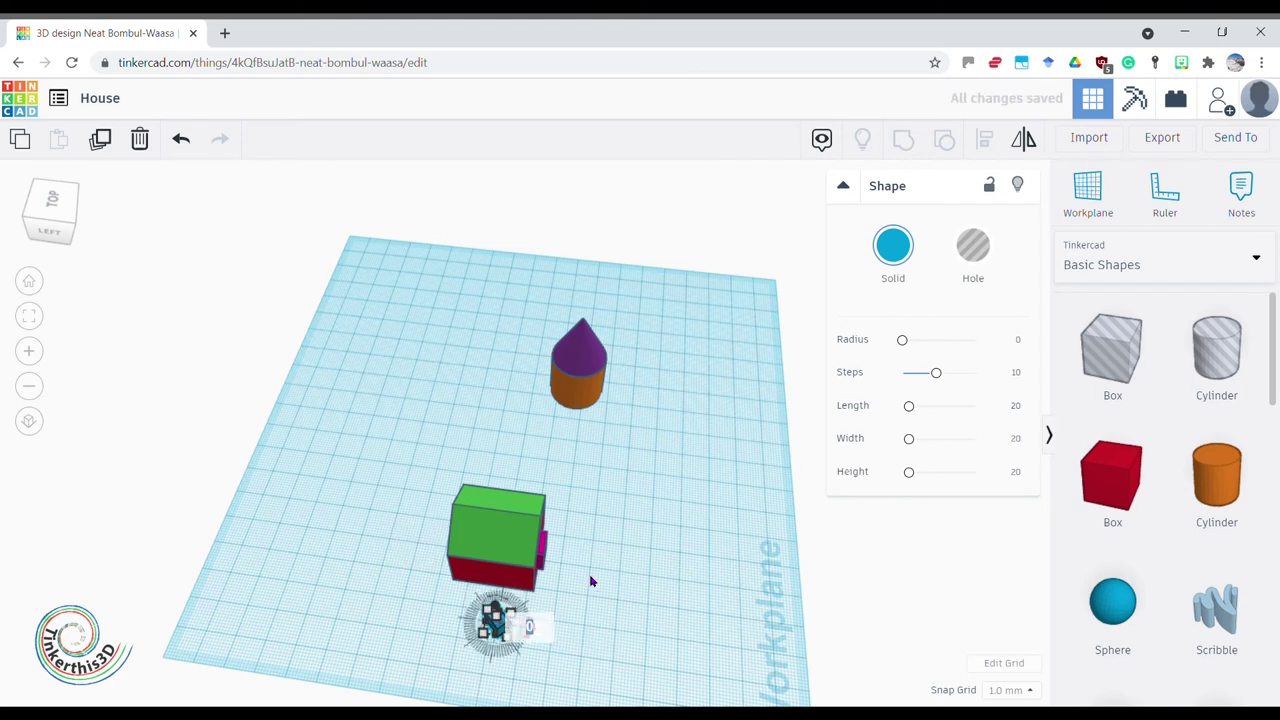
click(549, 633)
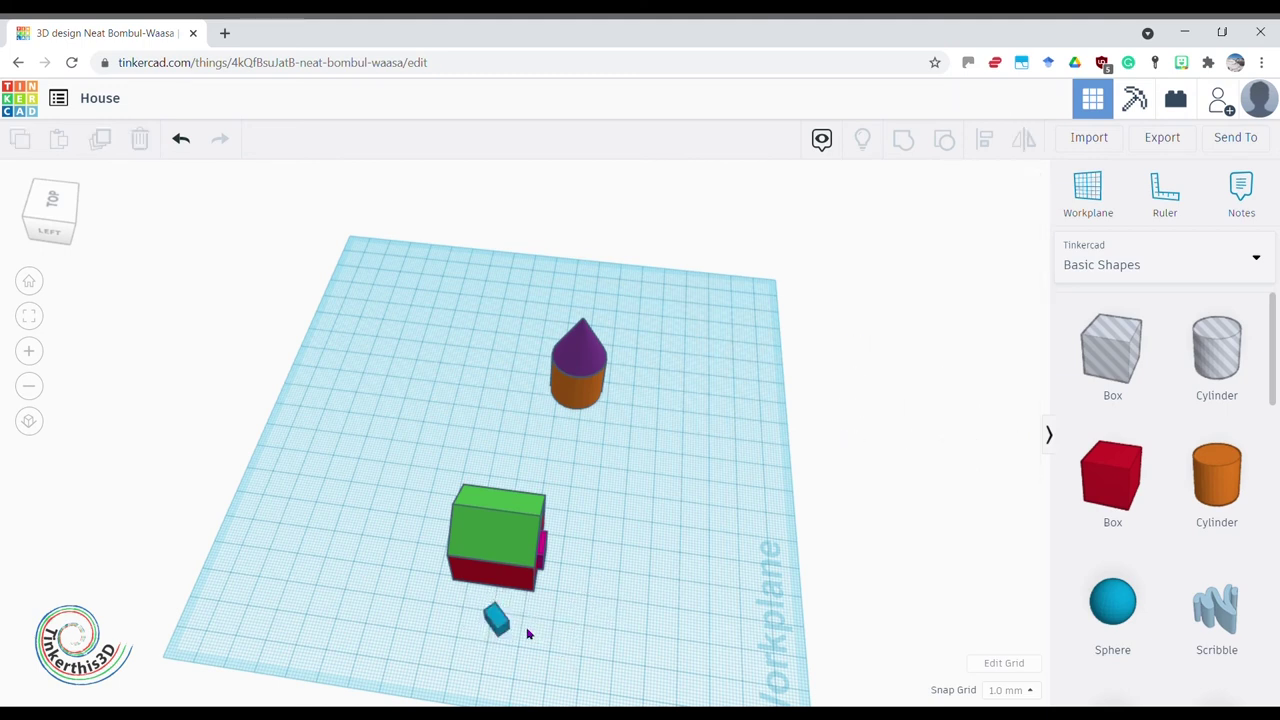
click(499, 628)
drag(530, 628, 559, 612)
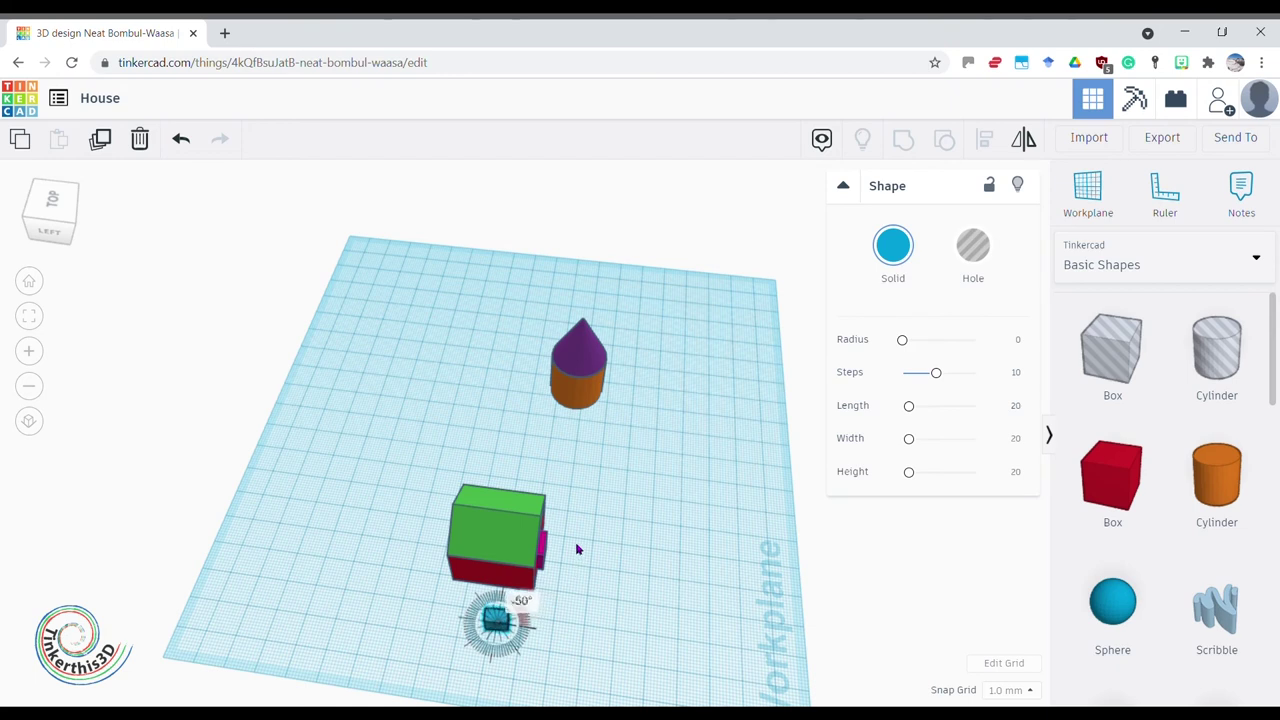
drag(552, 515, 590, 587)
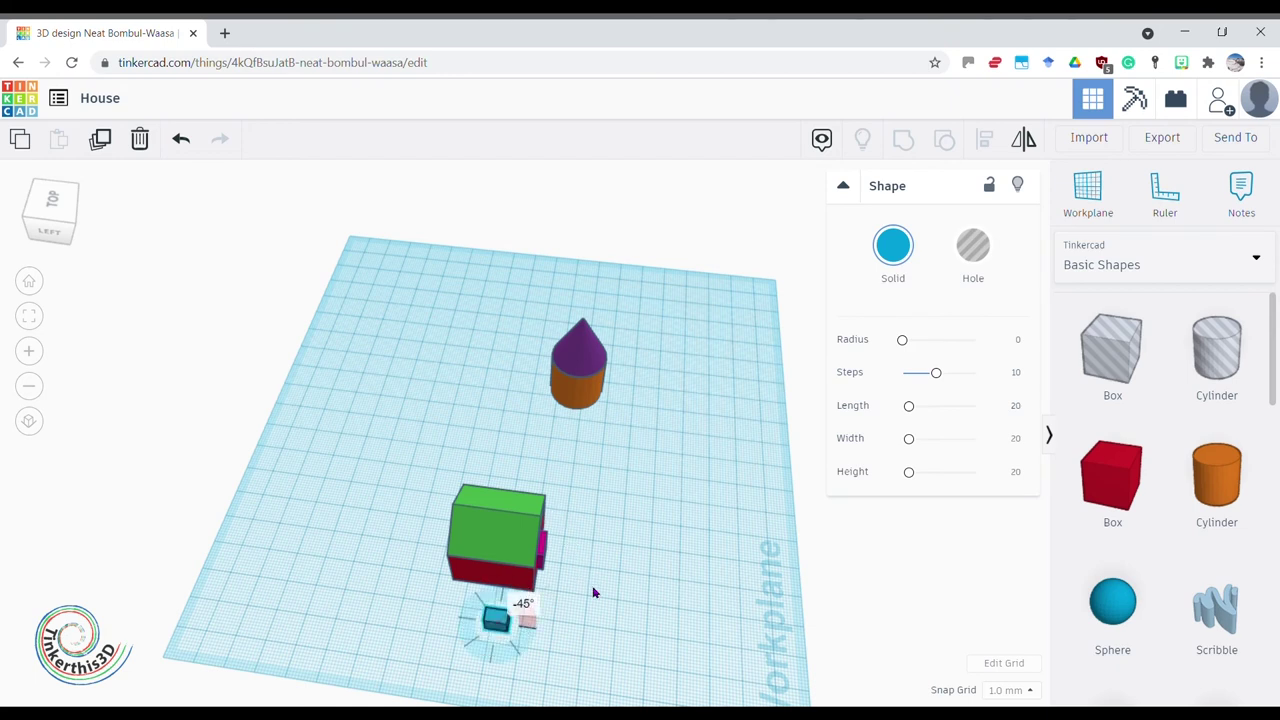
click(605, 634)
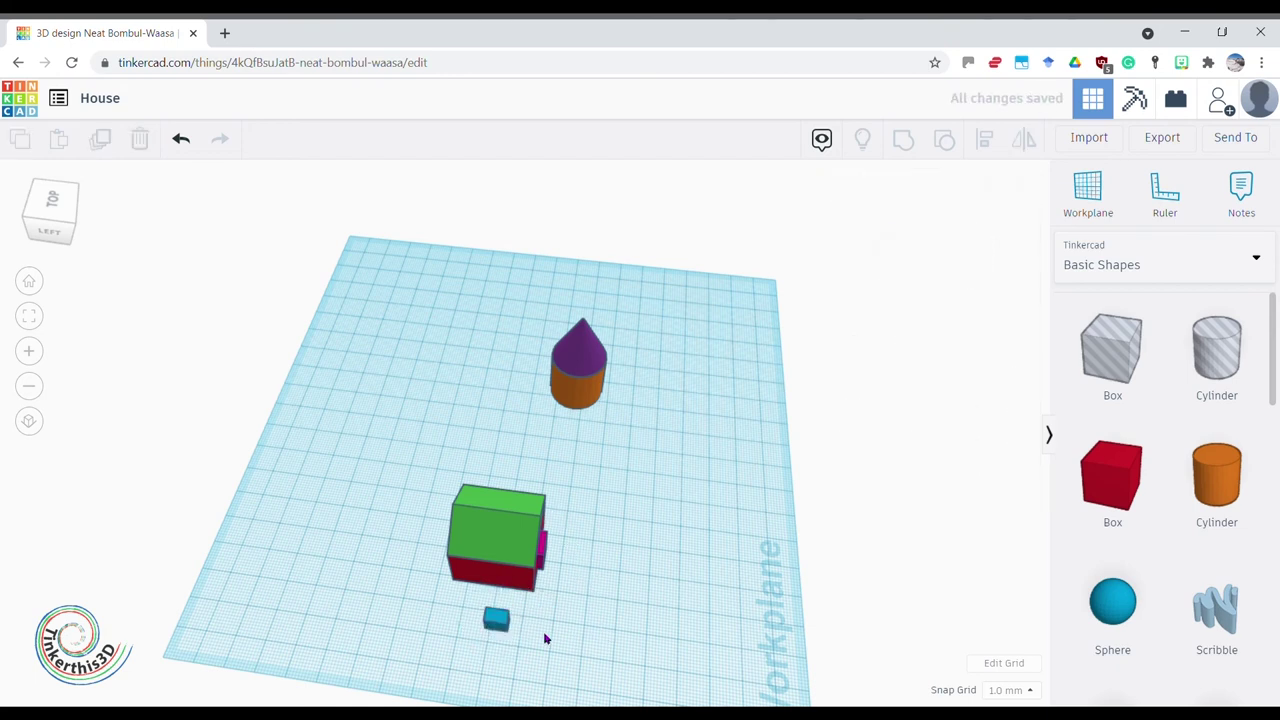
drag(499, 628, 508, 597)
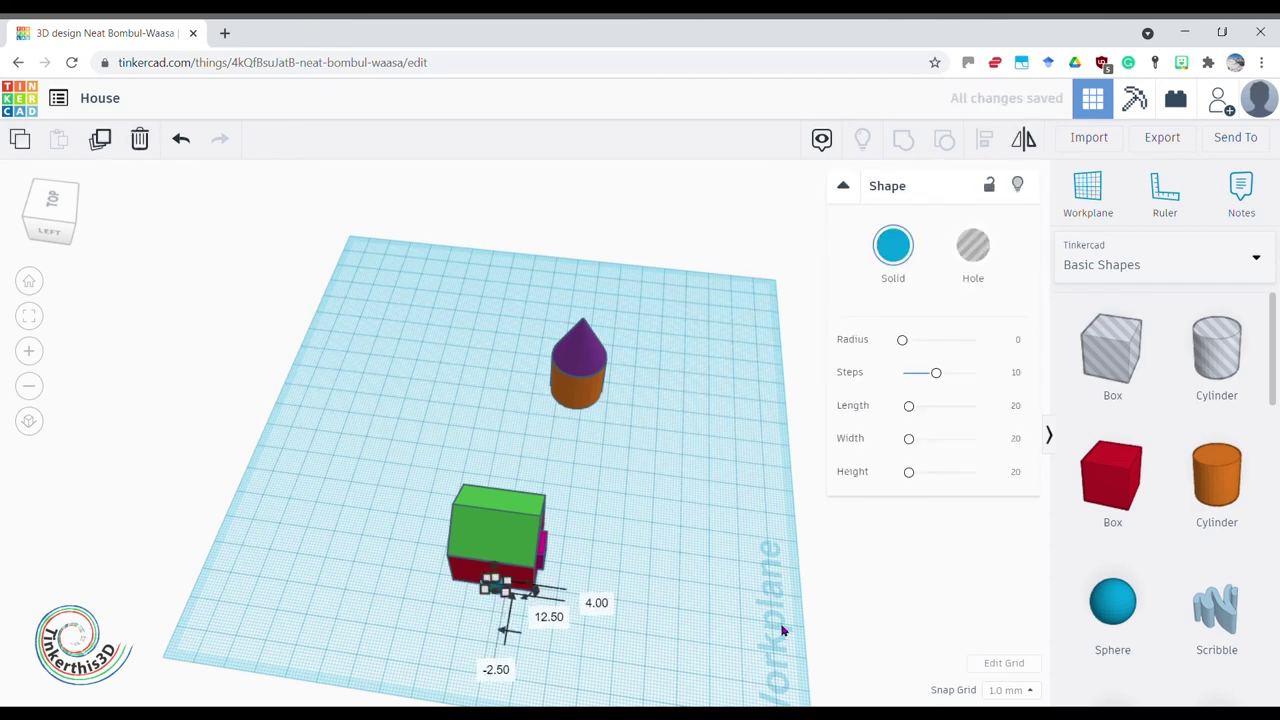
Step: Lift the blue window up the house wall and nudge it left and right along the wall
right_drag(760, 603, 702, 569)
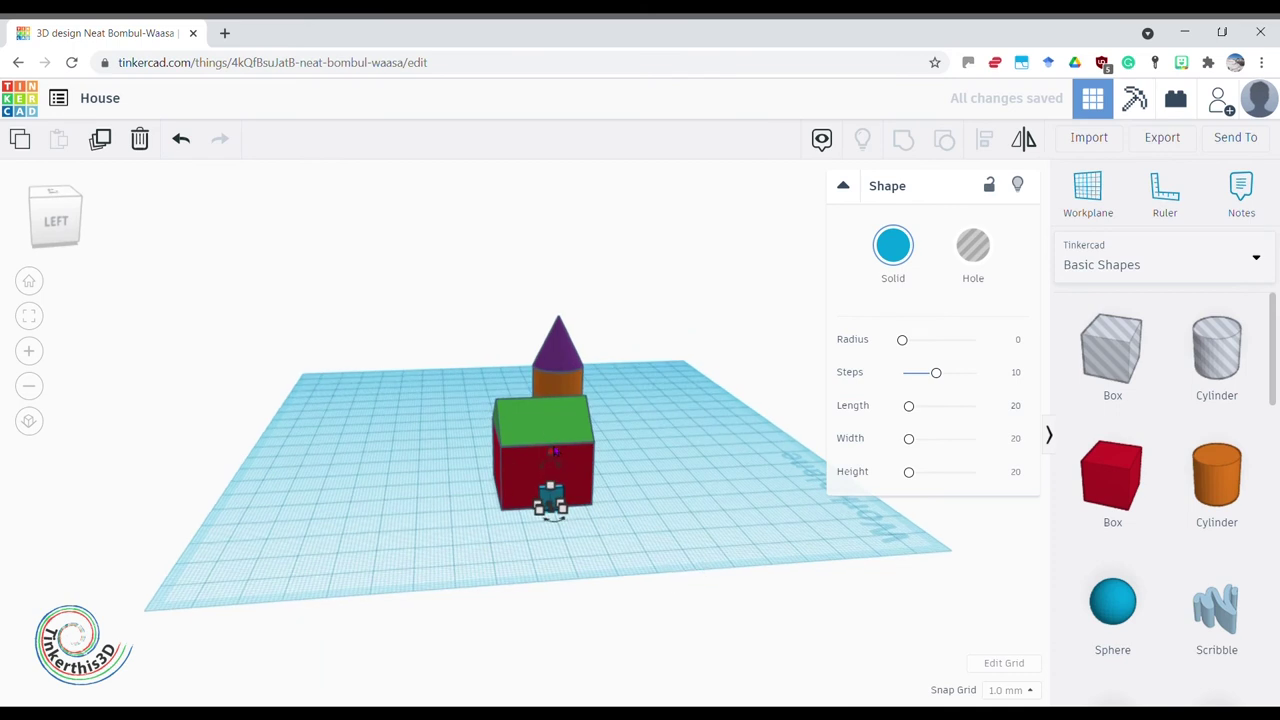
drag(550, 486, 551, 423)
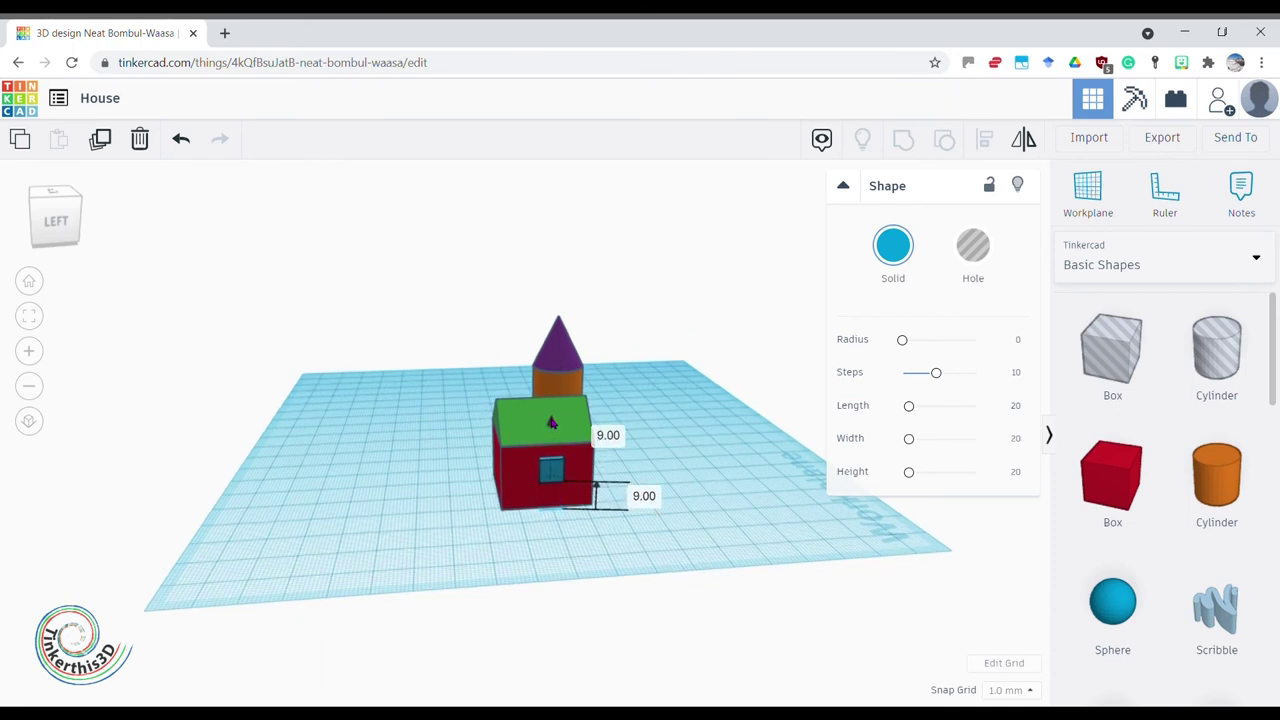
click(691, 527)
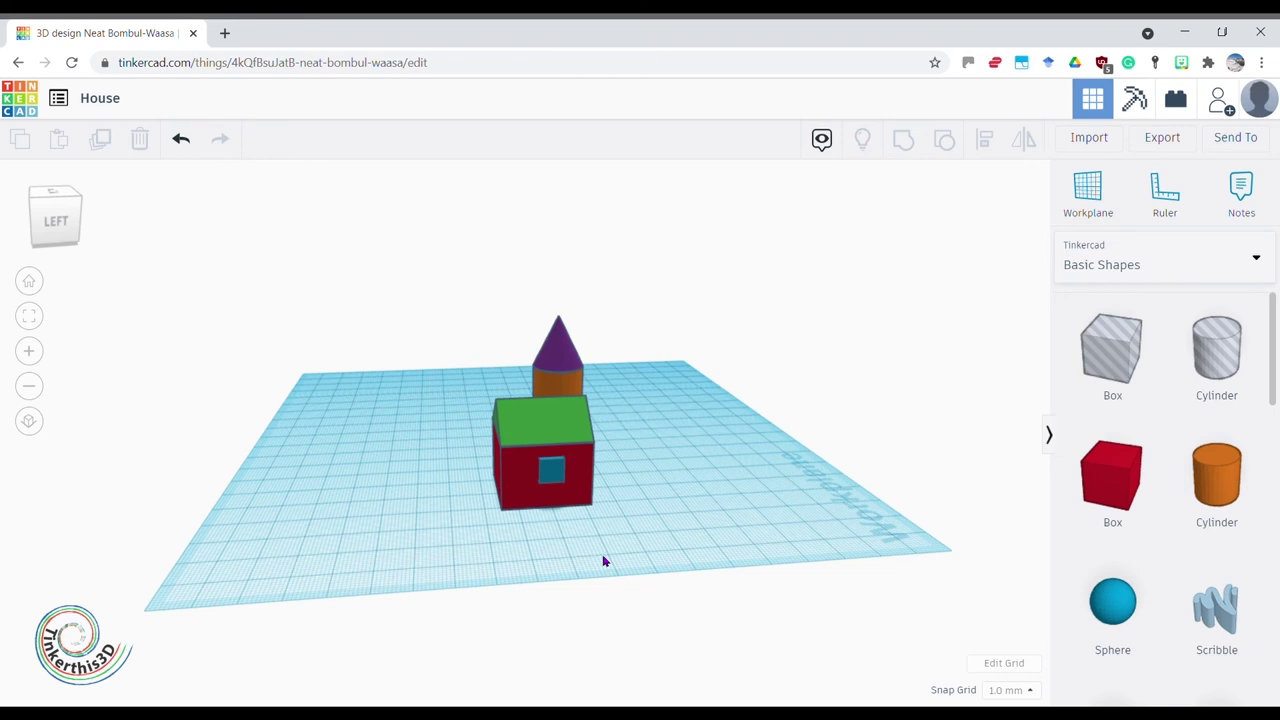
click(560, 477)
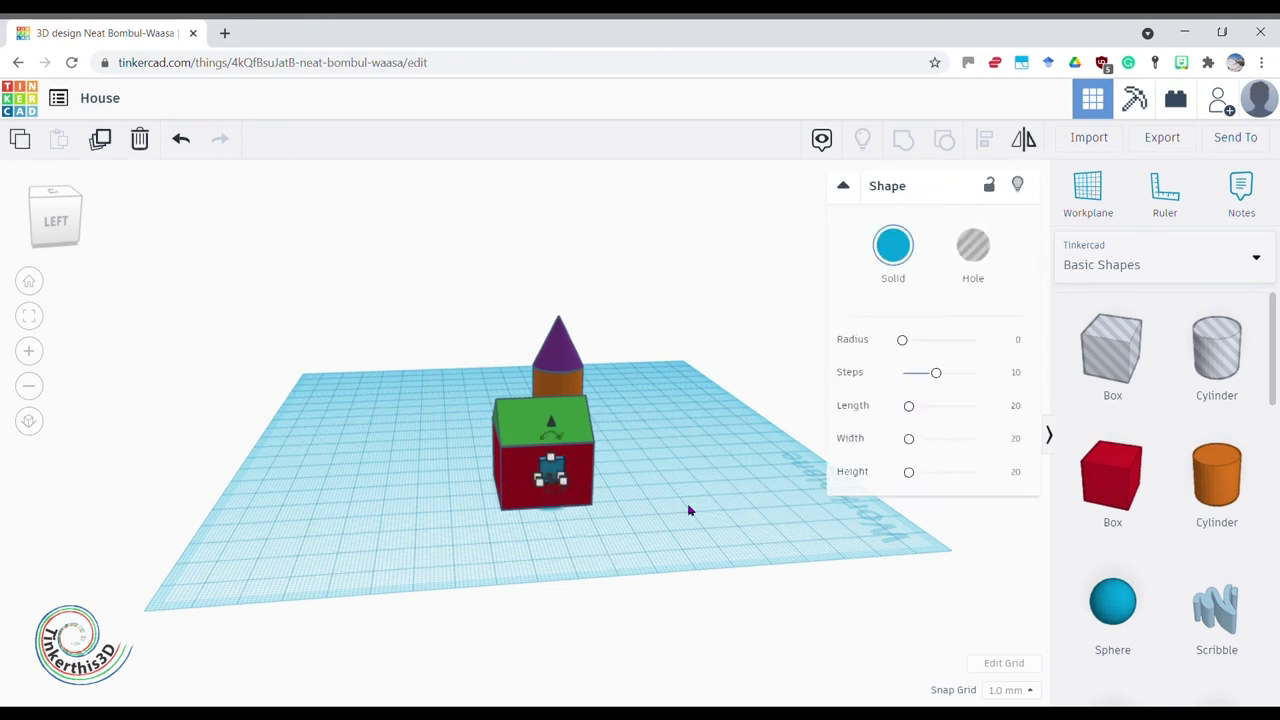
key(Left)
key(Left)
key(Left)
key(Left)
key(Left)
key(Left)
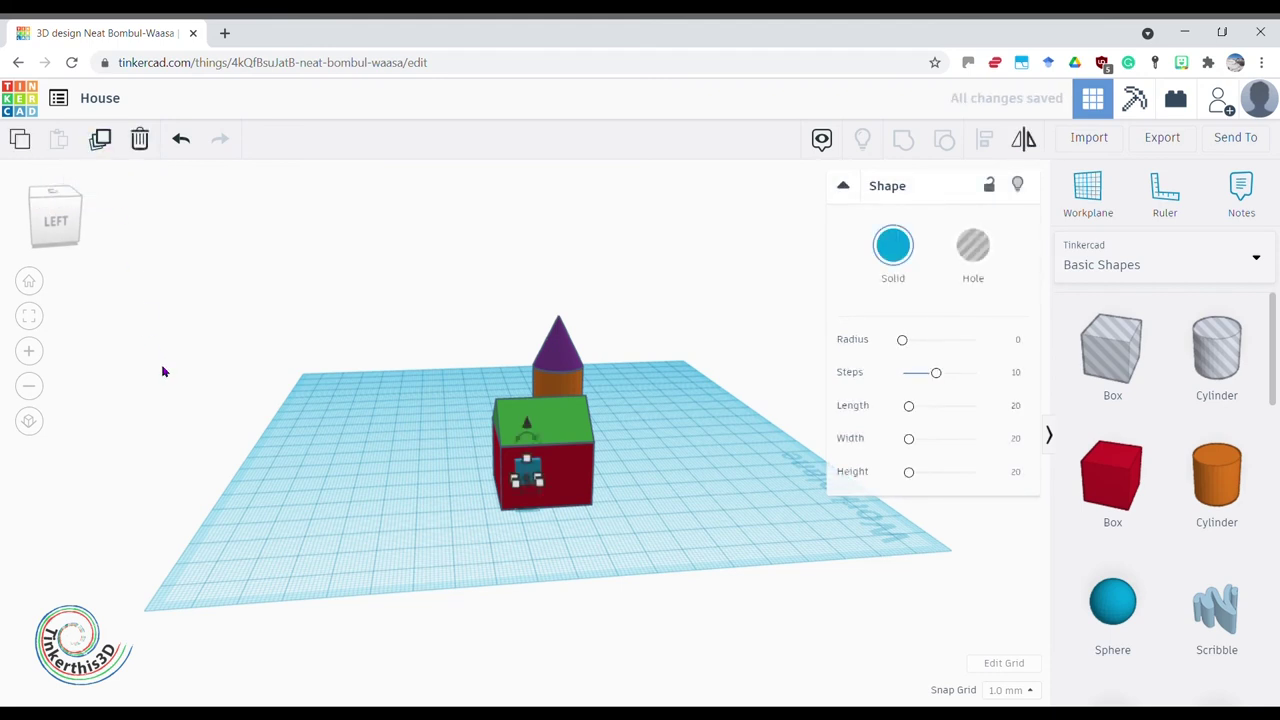
key(Right)
key(Right)
key(Right)
key(Right)
key(Right)
key(Right)
key(Right)
key(Right)
key(Right)
key(Right)
key(Right)
key(Right)
key(Right)
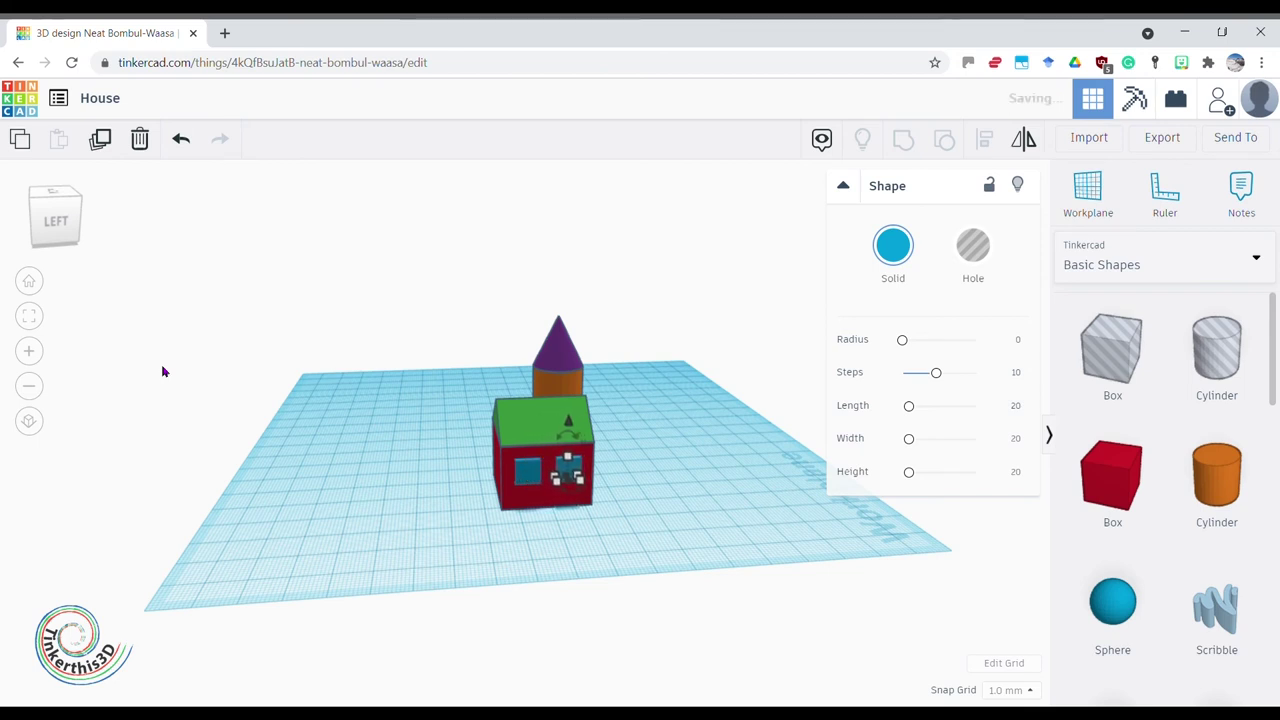
click(320, 484)
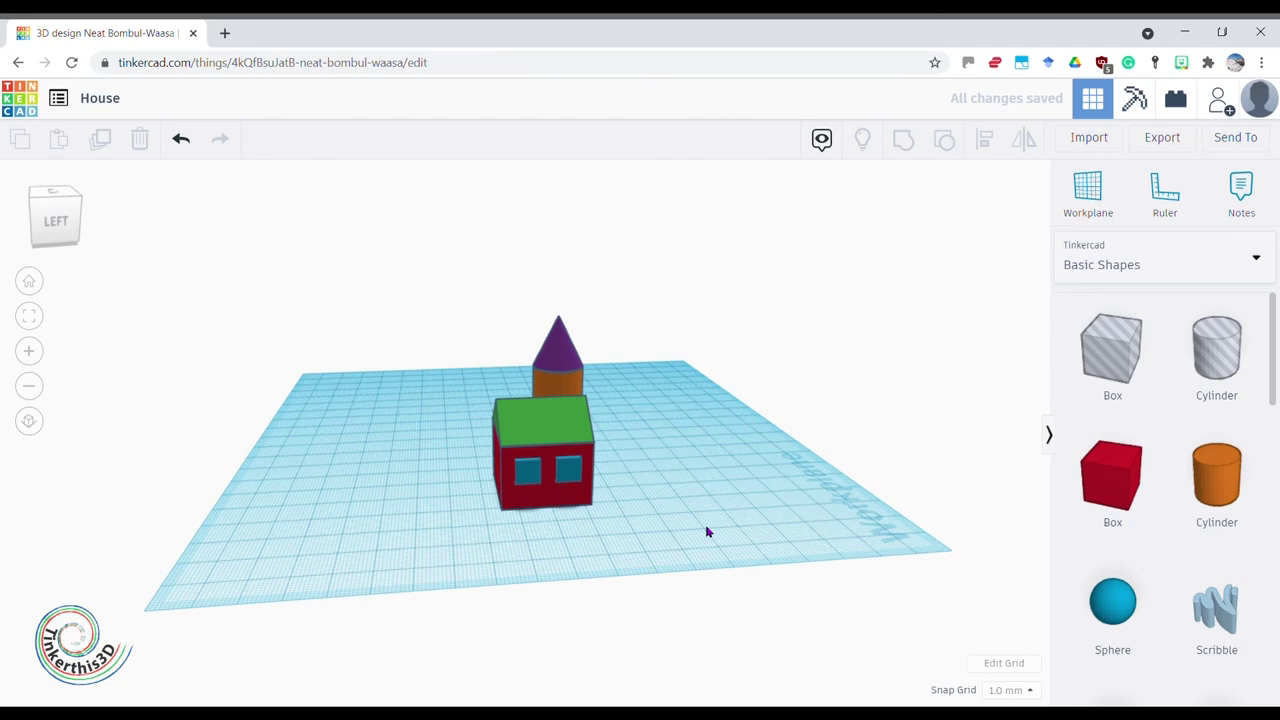
right_drag(836, 497, 730, 532)
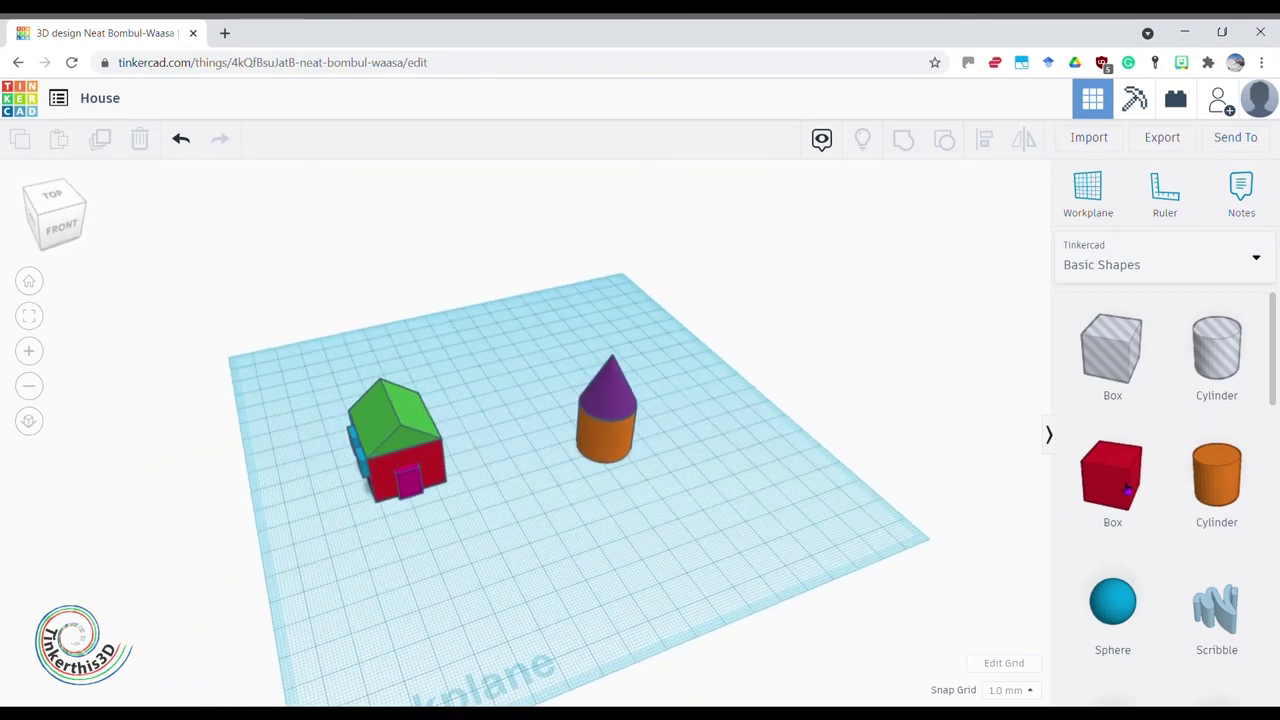
Step: Add a new box and resize it to 8 by 8 with a height of 39
drag(1122, 490, 590, 572)
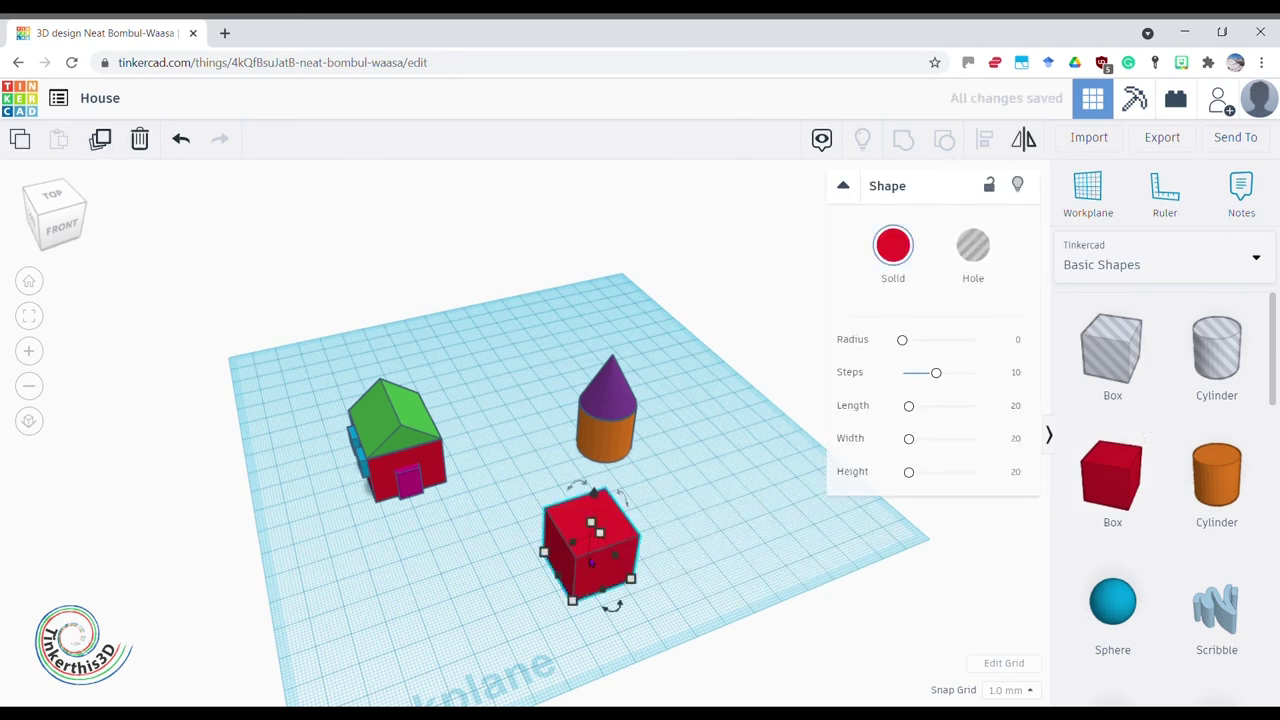
right_drag(401, 589, 469, 569)
drag(552, 540, 509, 518)
drag(493, 450, 493, 393)
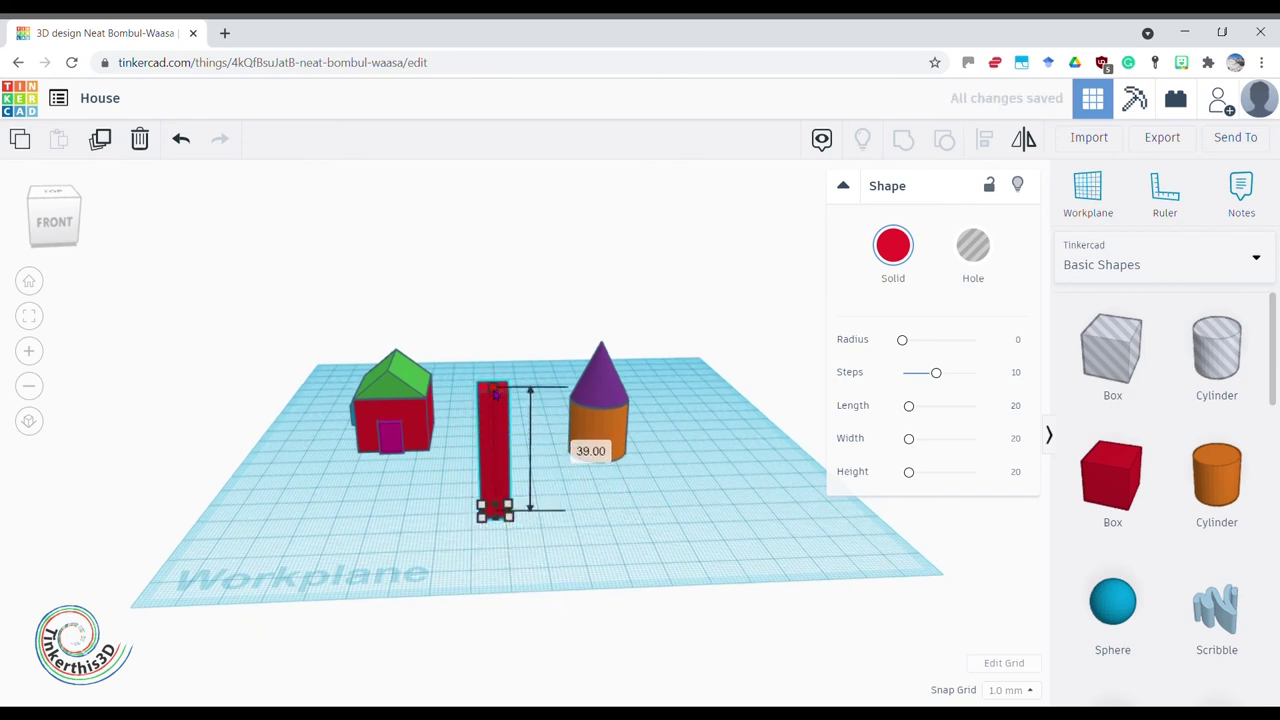
Step: Make the tall box black, move it behind the house, and narrow it to 4
click(892, 248)
click(1205, 428)
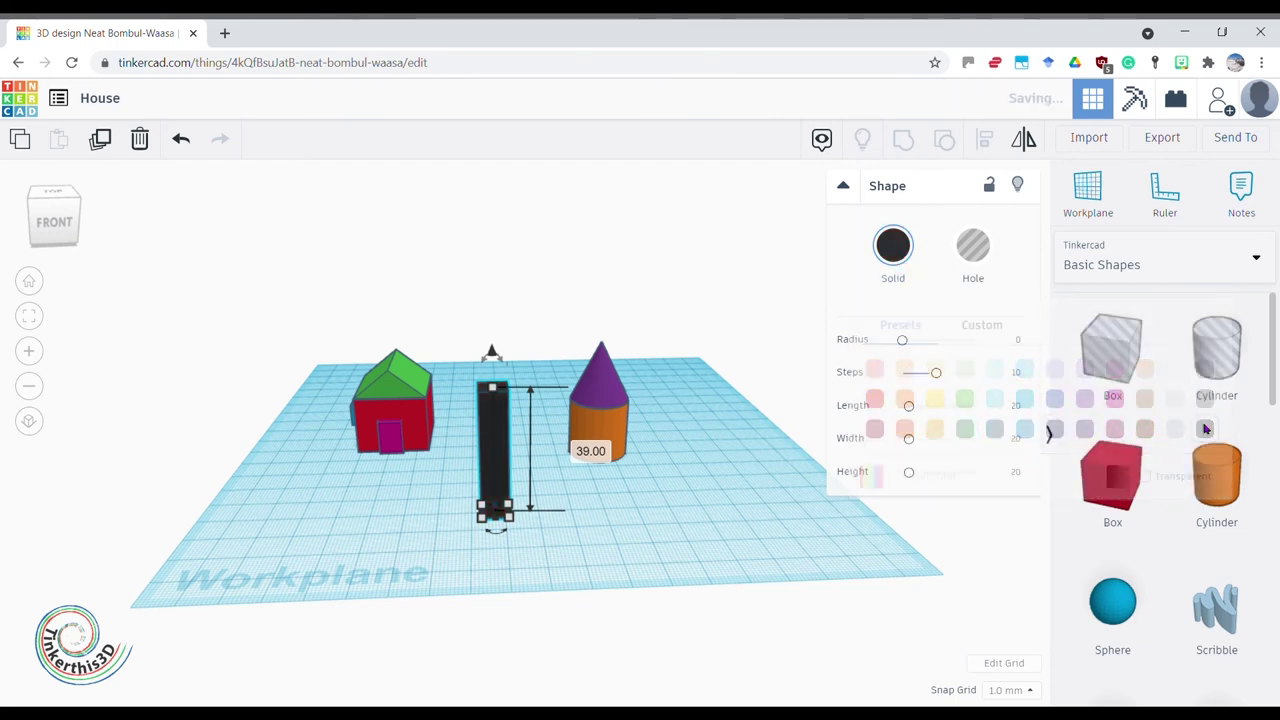
click(543, 549)
drag(498, 496, 380, 441)
right_drag(282, 484, 600, 514)
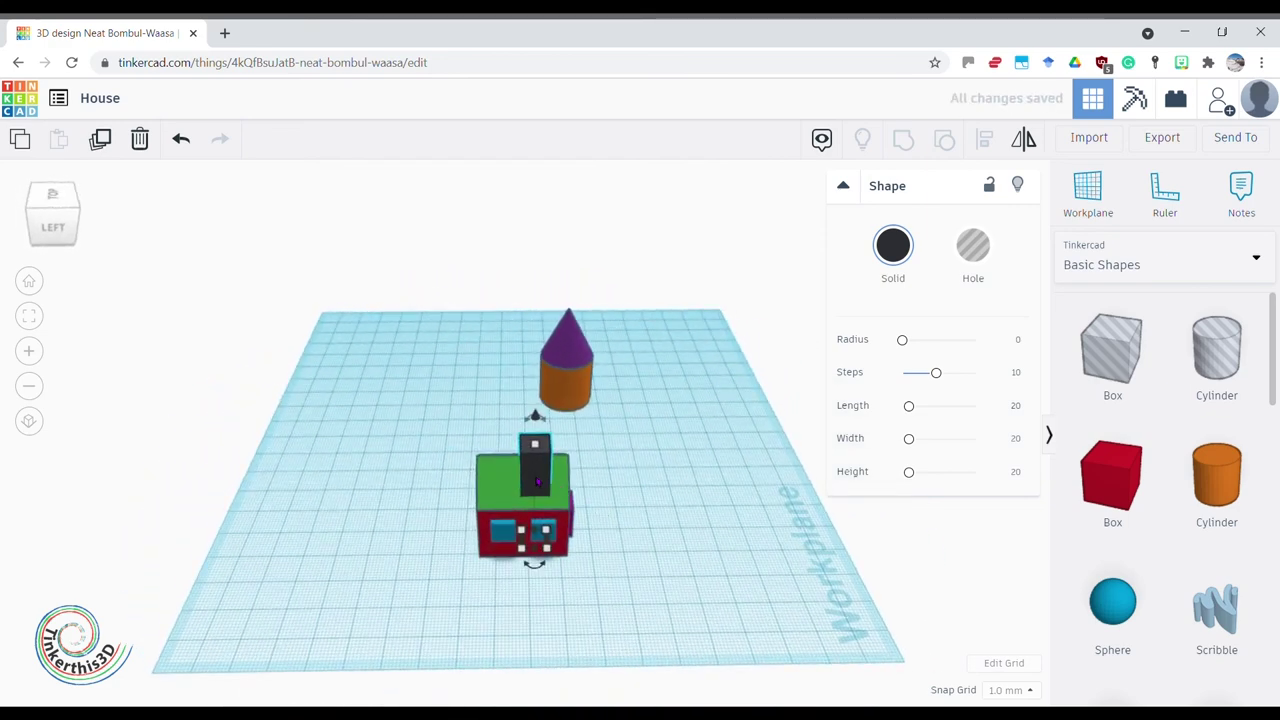
drag(564, 557, 539, 549)
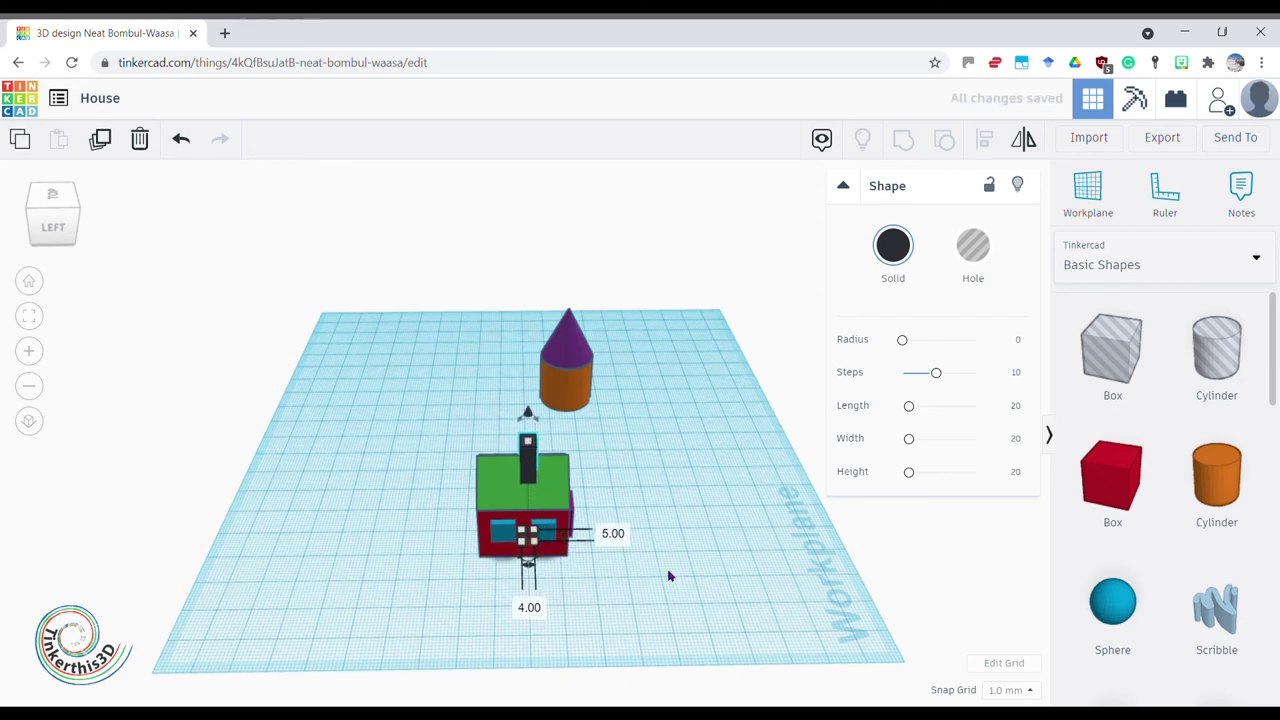
Step: Slide the black chimney up onto the roof and shorten it to a height of 33
right_drag(686, 603, 370, 447)
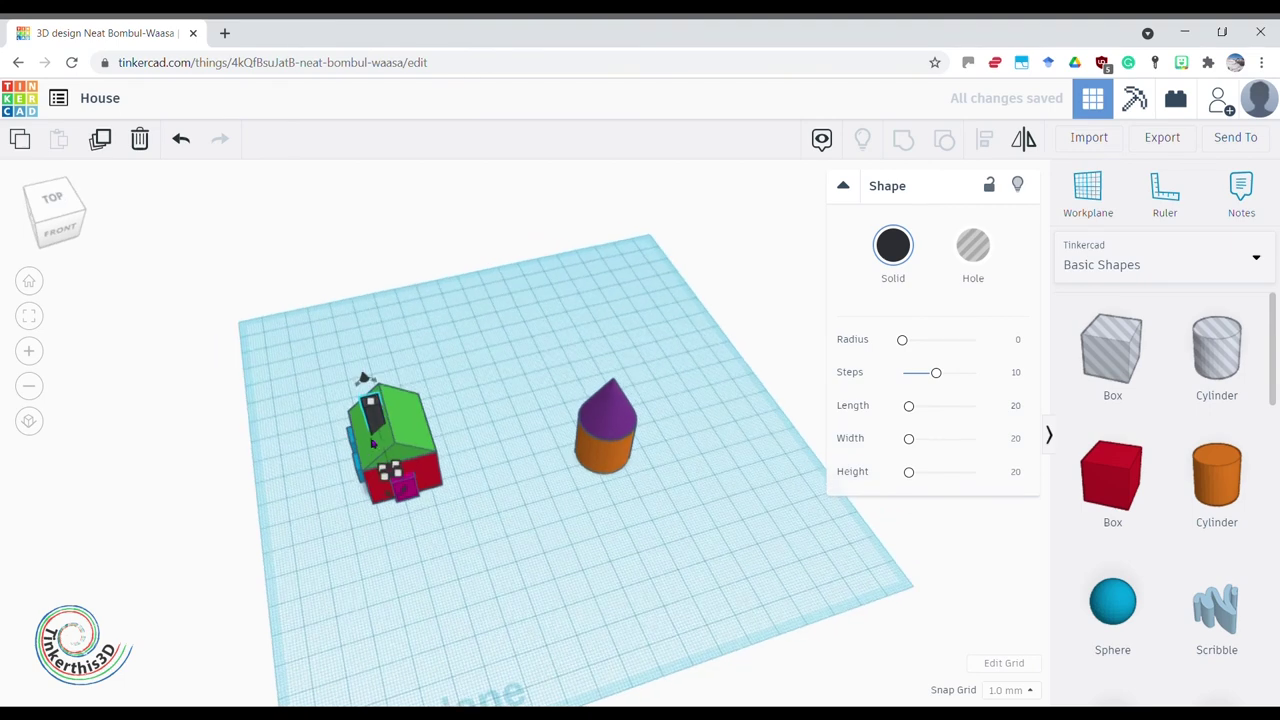
drag(373, 414, 364, 396)
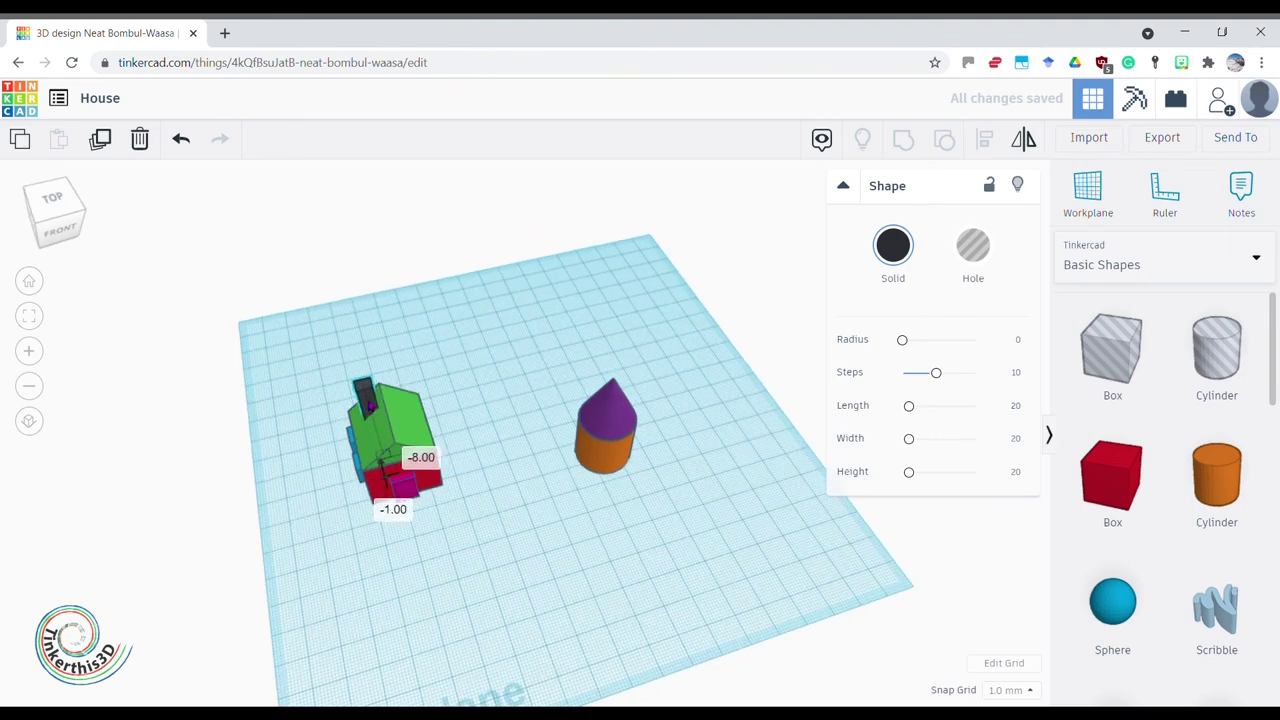
right_drag(466, 508, 443, 459)
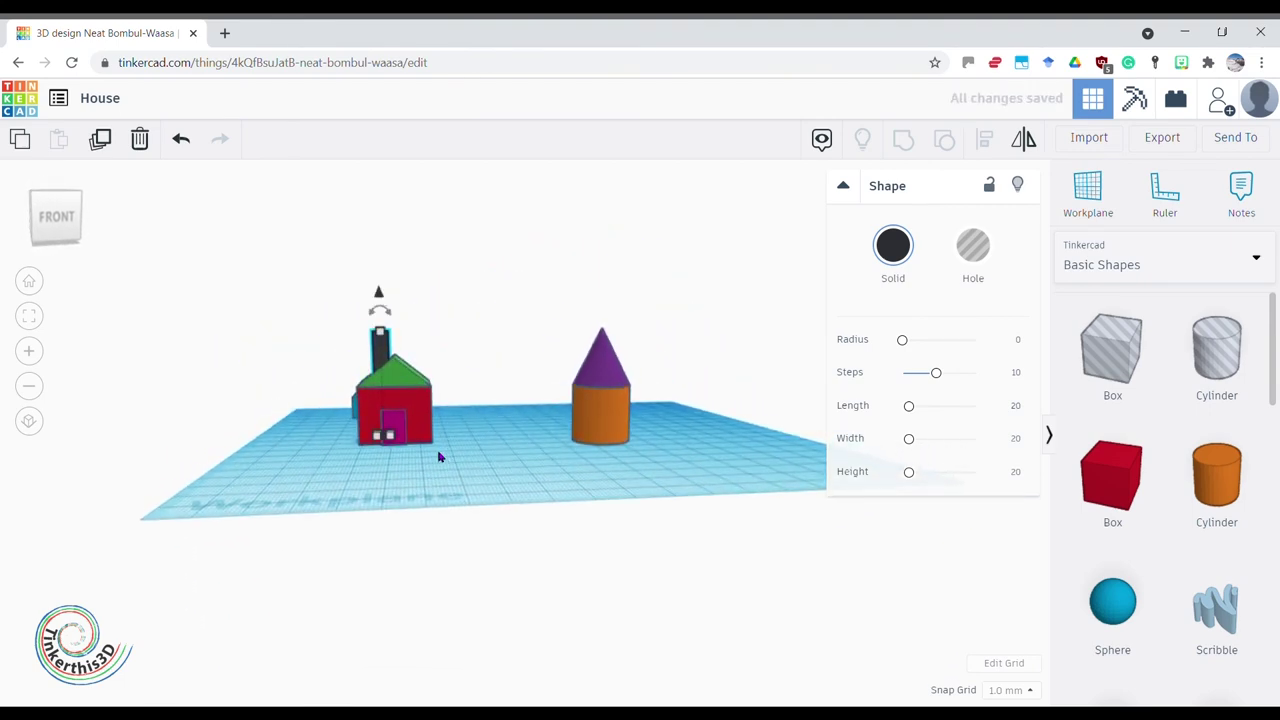
drag(379, 333, 380, 349)
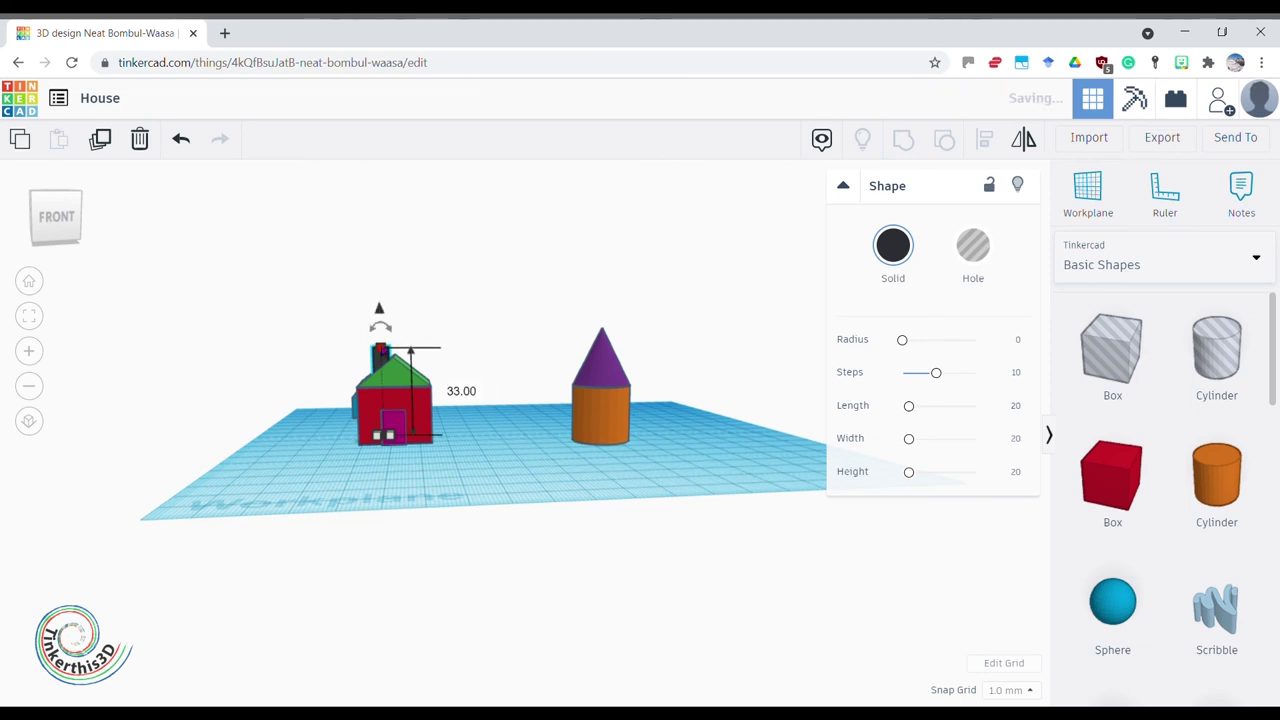
click(477, 481)
right_drag(409, 497, 440, 449)
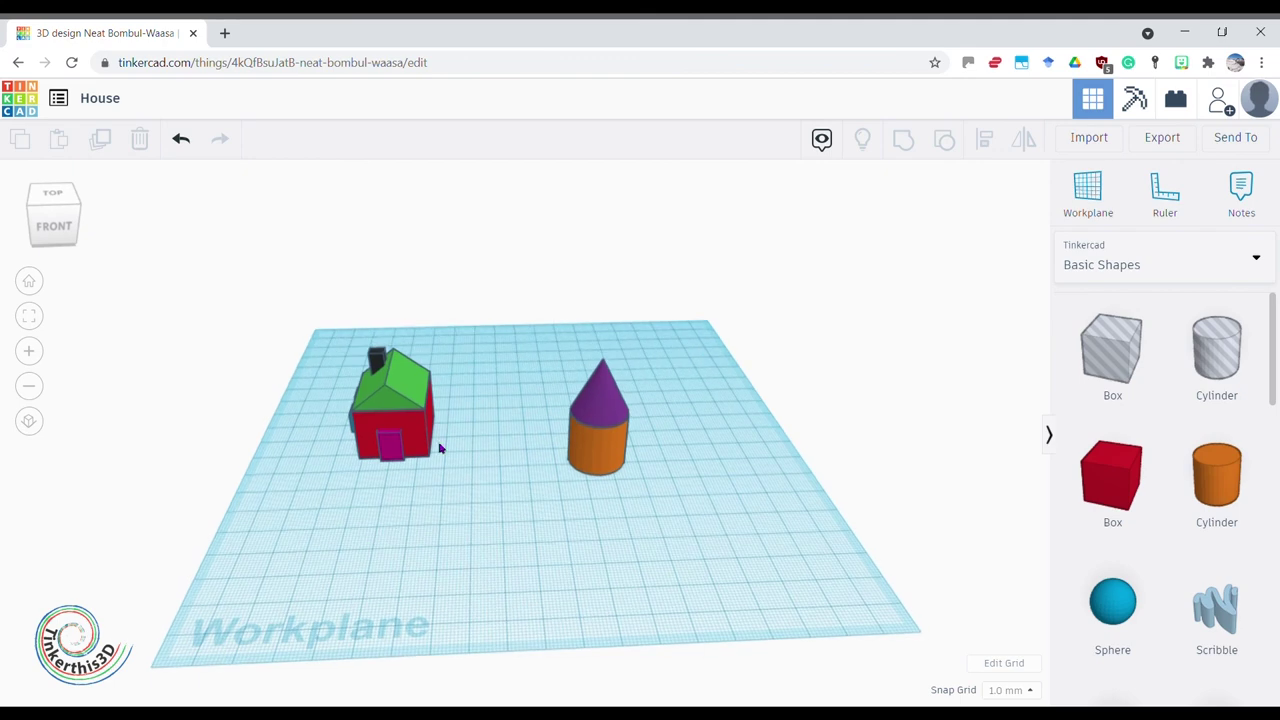
right_drag(391, 522, 515, 509)
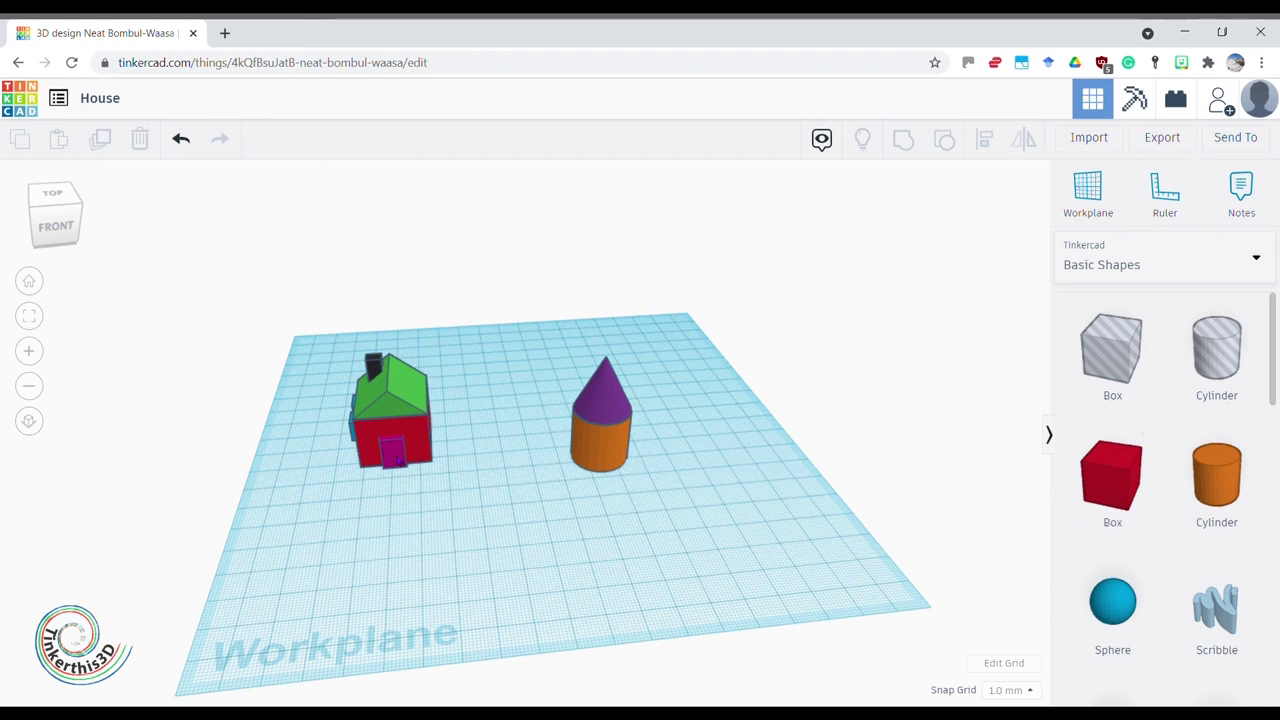
Step: Copy the magenta door beside the orange cylinder, turn it green, and set it against the tower base
click(398, 458)
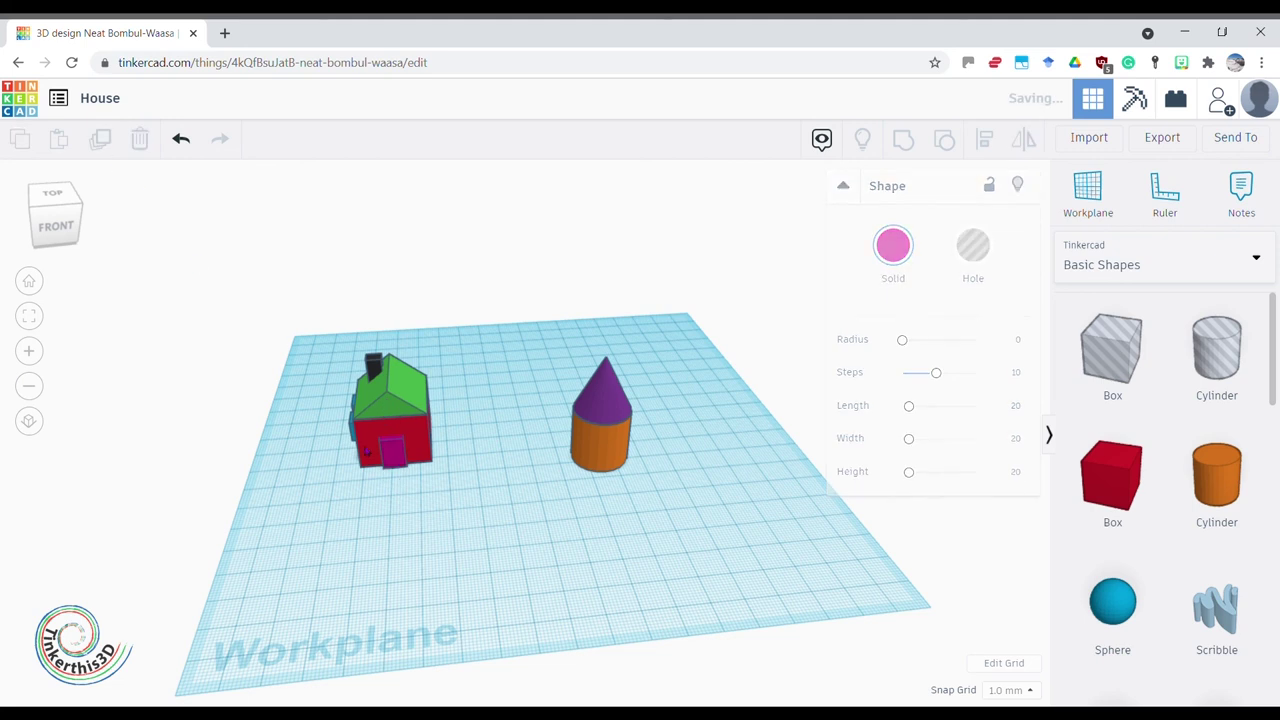
drag(396, 452, 625, 490)
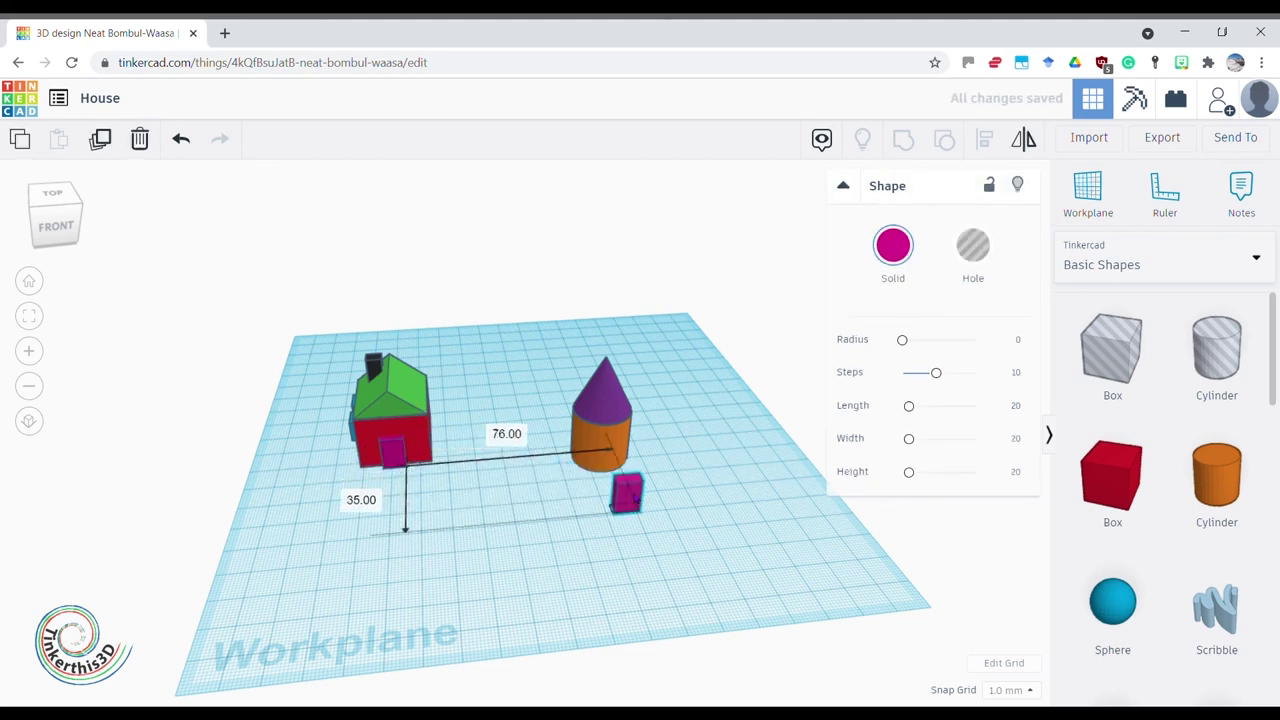
click(895, 250)
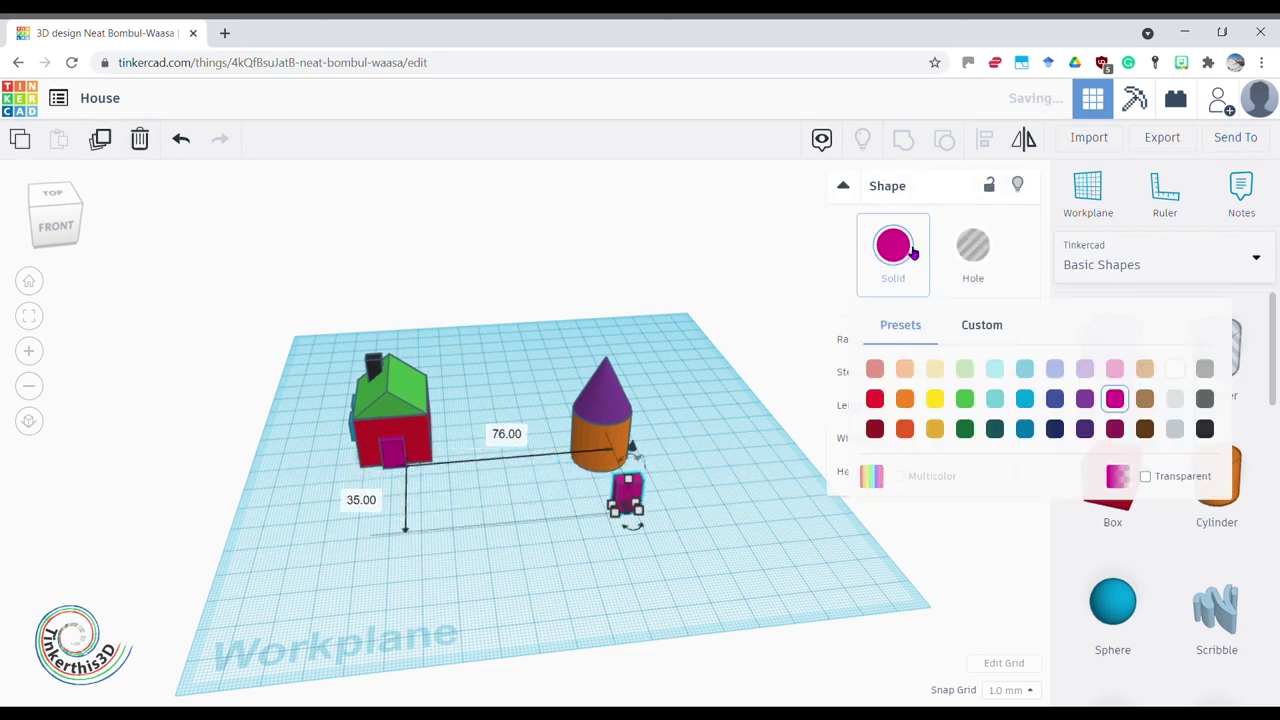
click(963, 398)
click(651, 529)
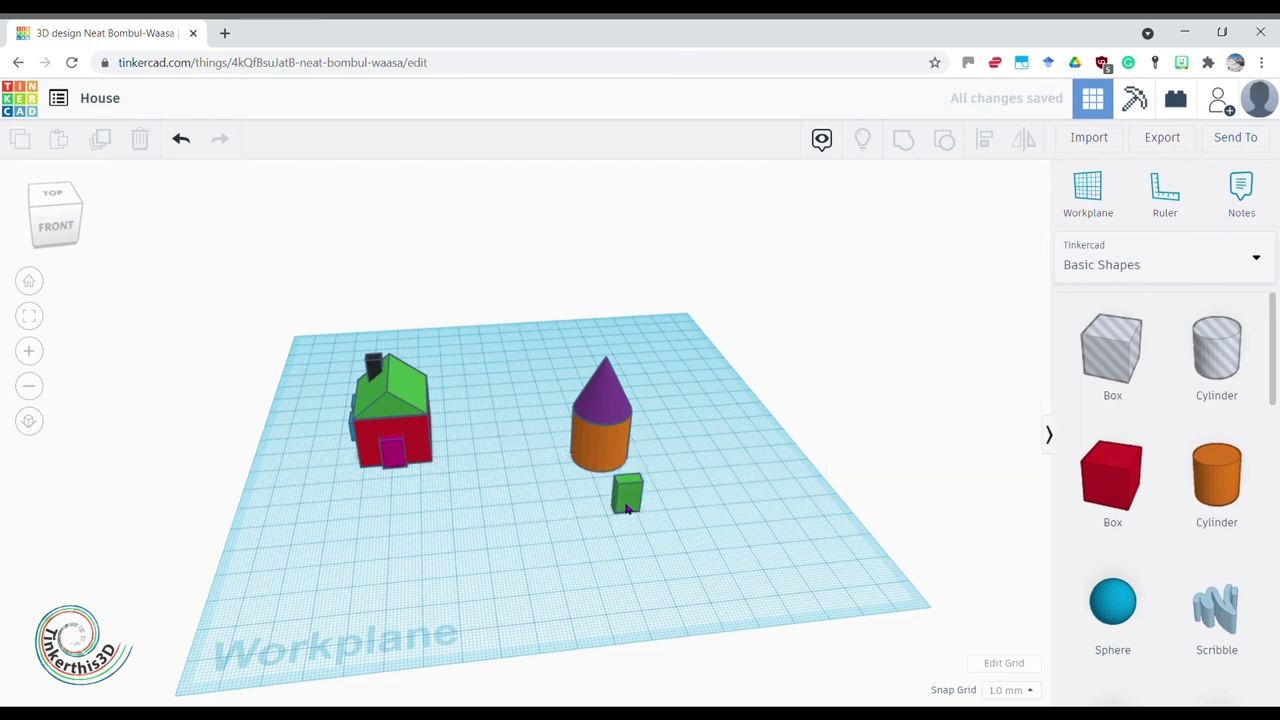
drag(625, 503, 603, 461)
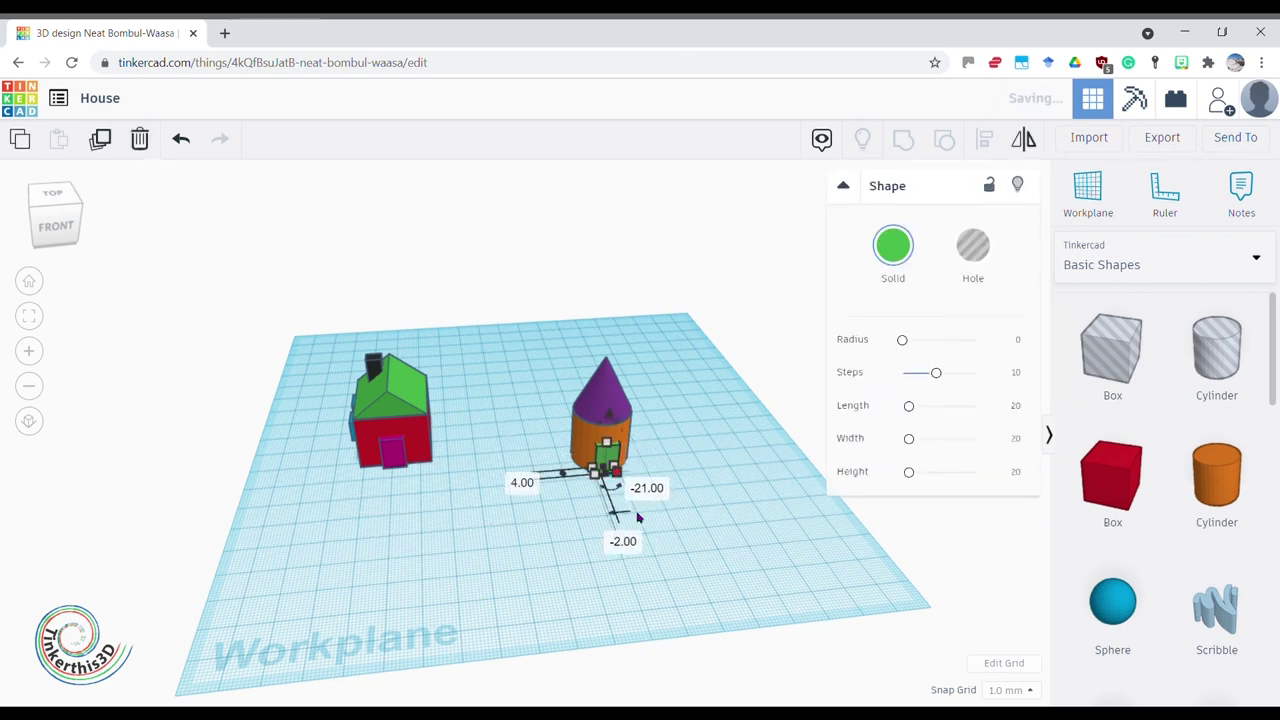
click(700, 539)
right_drag(703, 540, 660, 552)
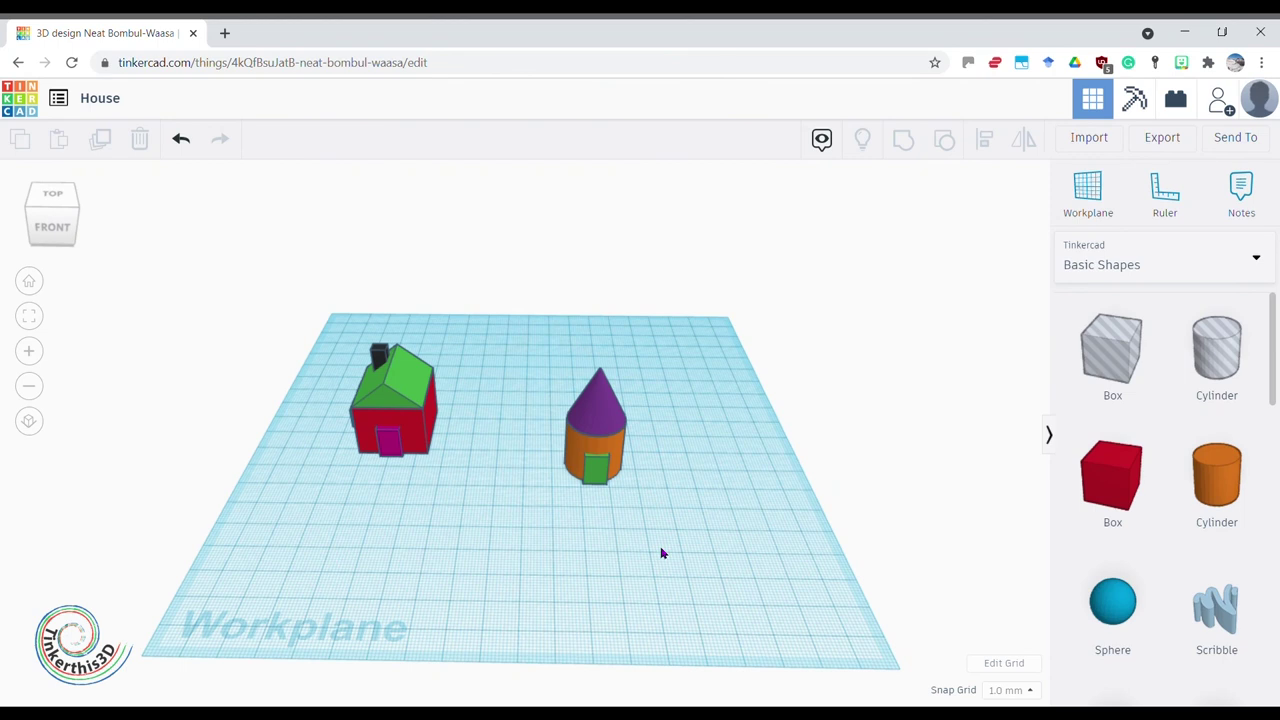